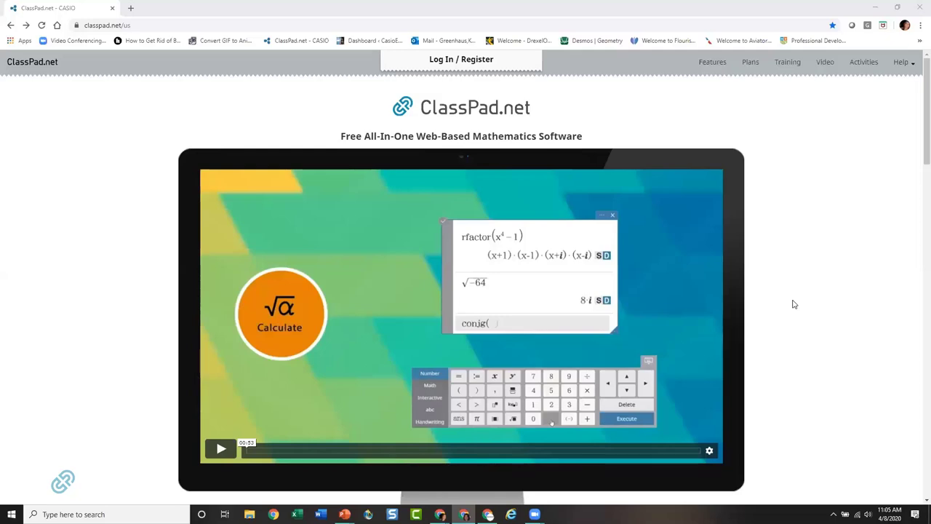
- Scroll down to Key Features and point out START EXPLORING and CREATE ACCOUNT
scroll(795, 304, down, 5)
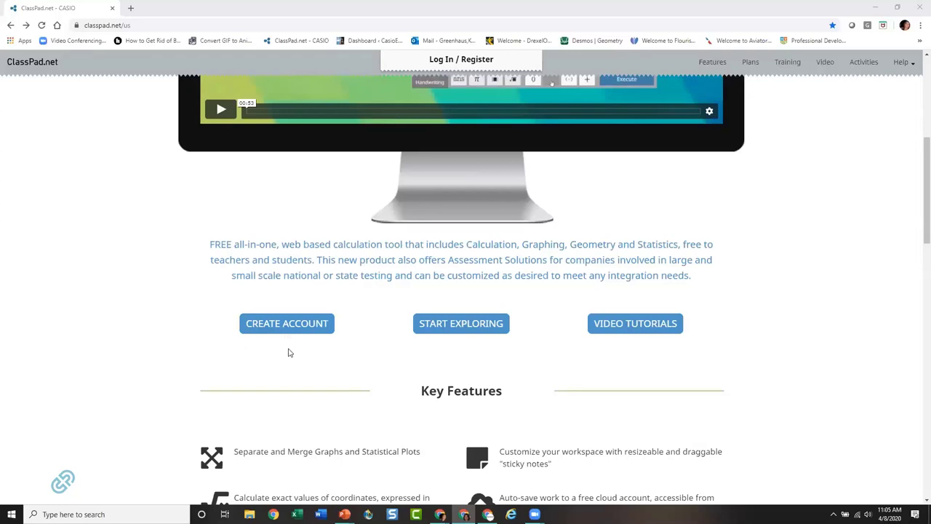
click(470, 323)
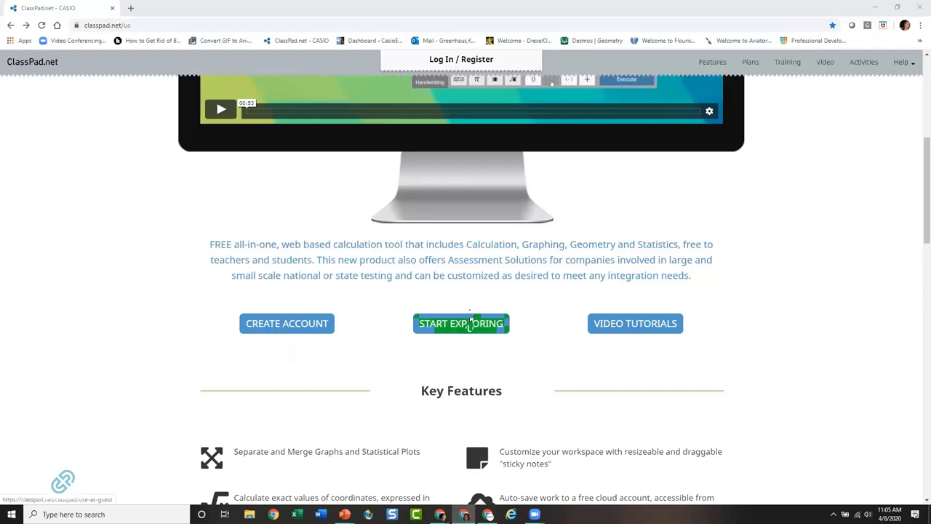
click(251, 332)
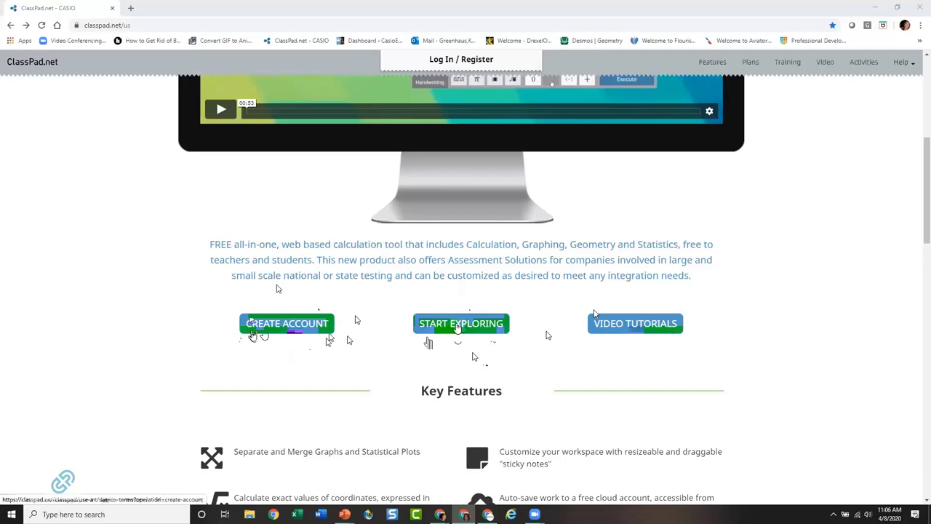
- Choose START EXPLORING to open ClassPad as a guest
click(457, 326)
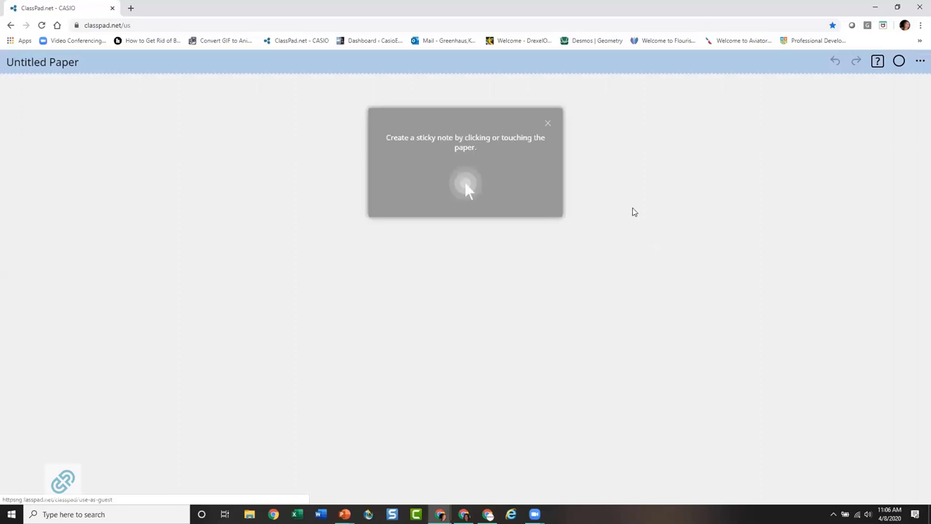
- Dismiss the hint and add a Graph sticky note to the paper
click(603, 143)
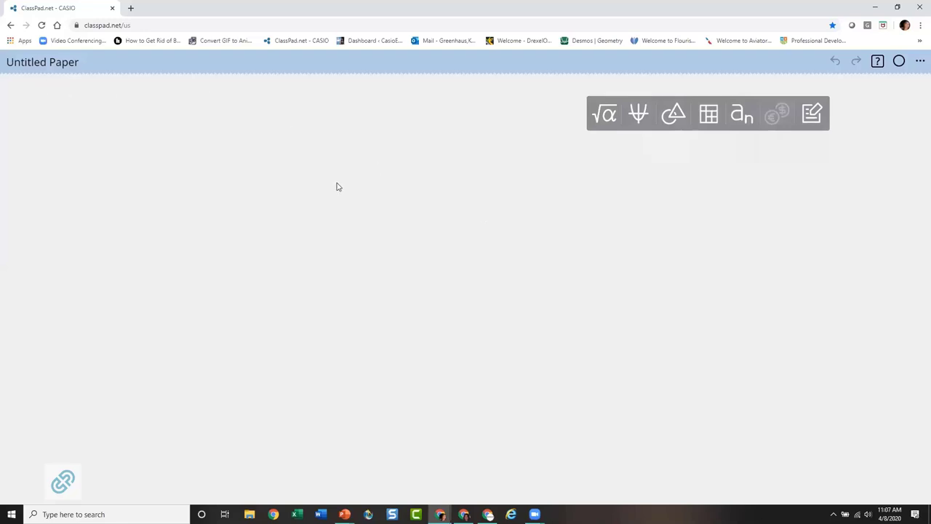
click(259, 153)
click(289, 132)
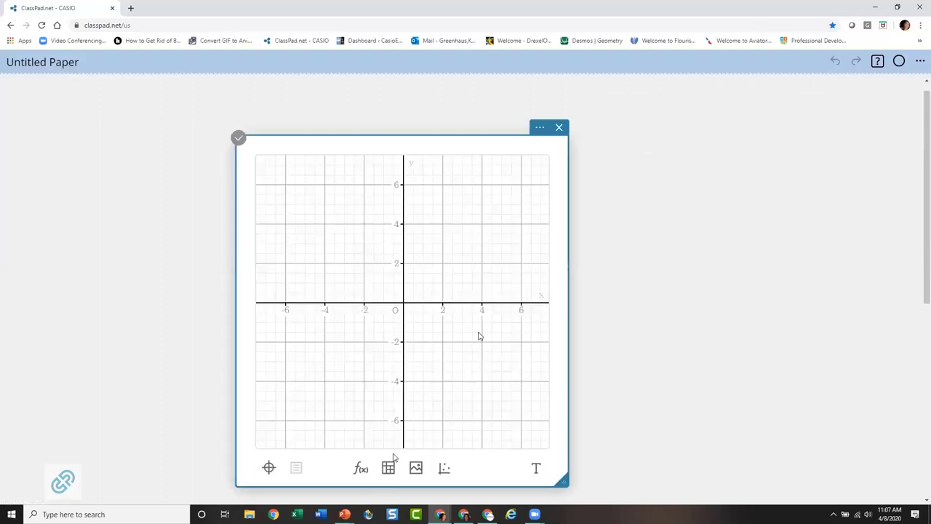
- Enter the function y = x^2 to plot a parabola on the graph
click(362, 469)
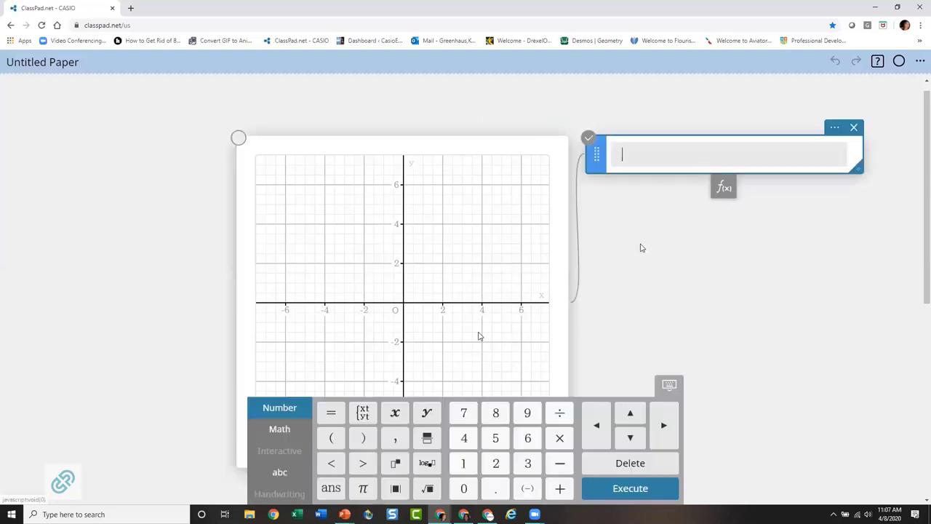
text(y = x^2)
key(Return)
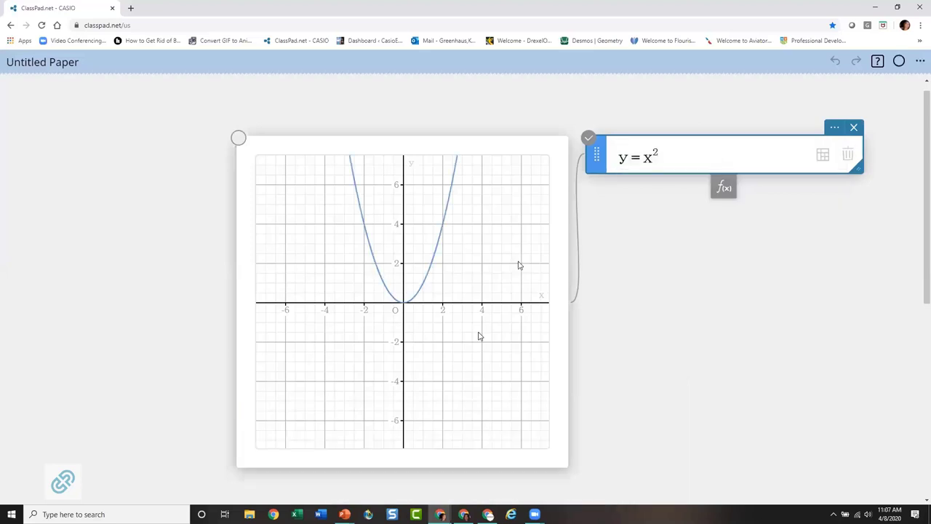
- Show a value table for y = x² and move it below the function note
click(440, 245)
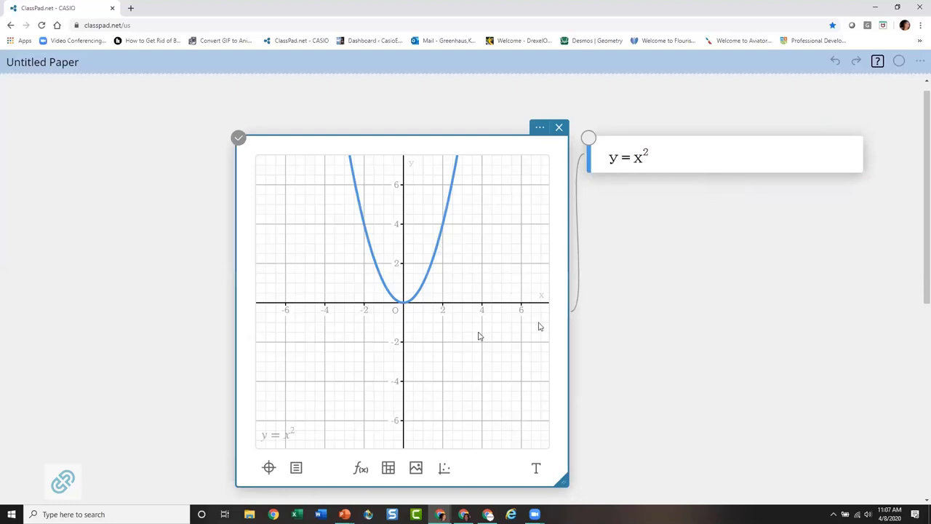
click(698, 157)
click(823, 155)
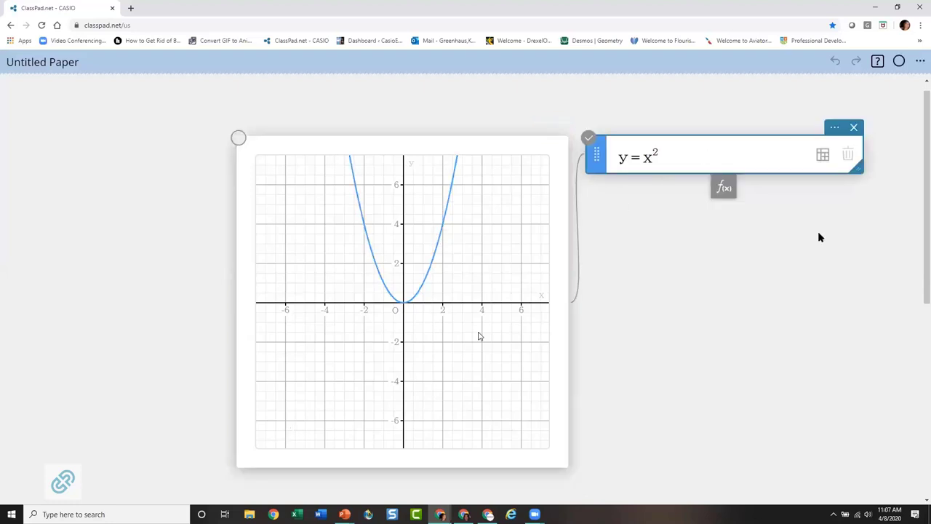
drag(123, 140, 718, 258)
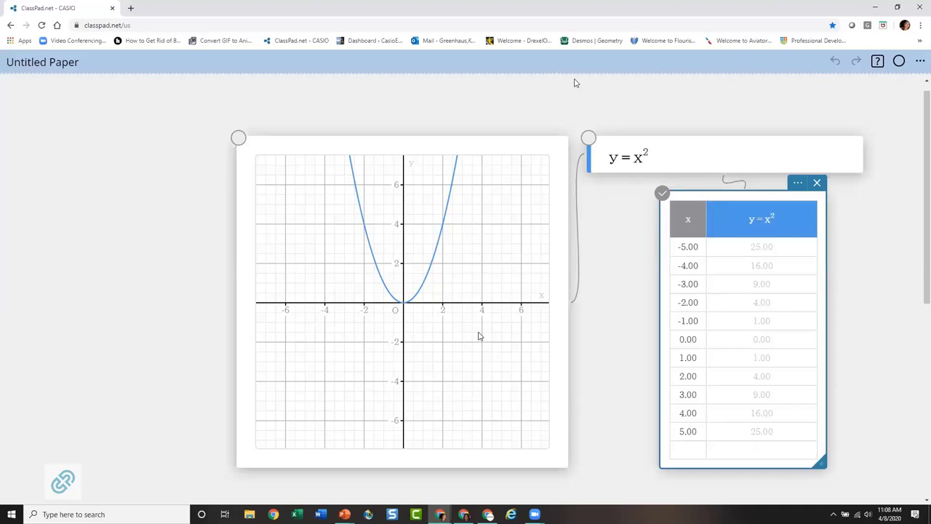
click(139, 25)
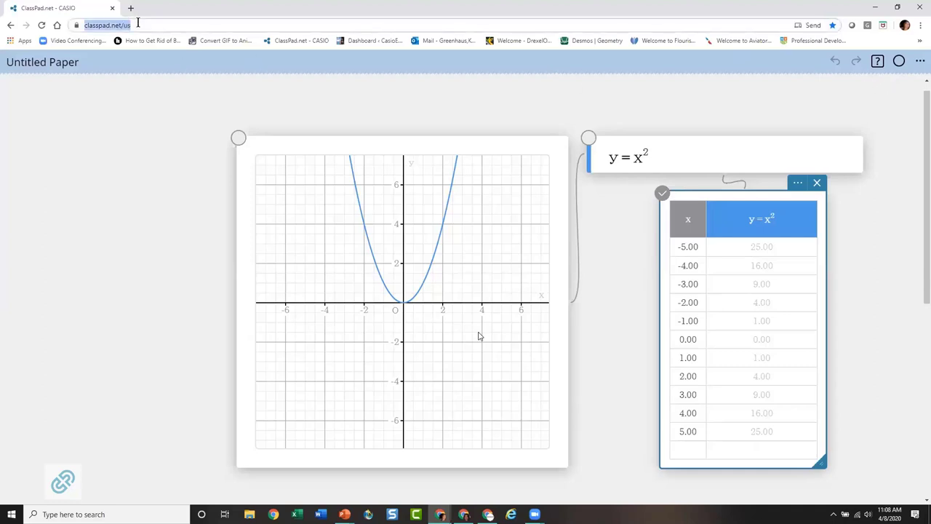
- Reload the site, discard the unsaved guest work and open Log In / Register
key(Return)
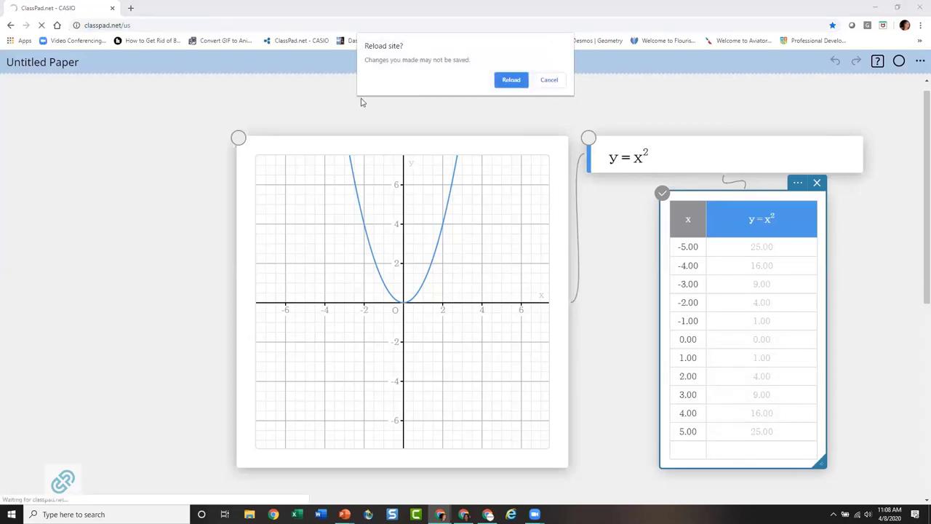
click(509, 80)
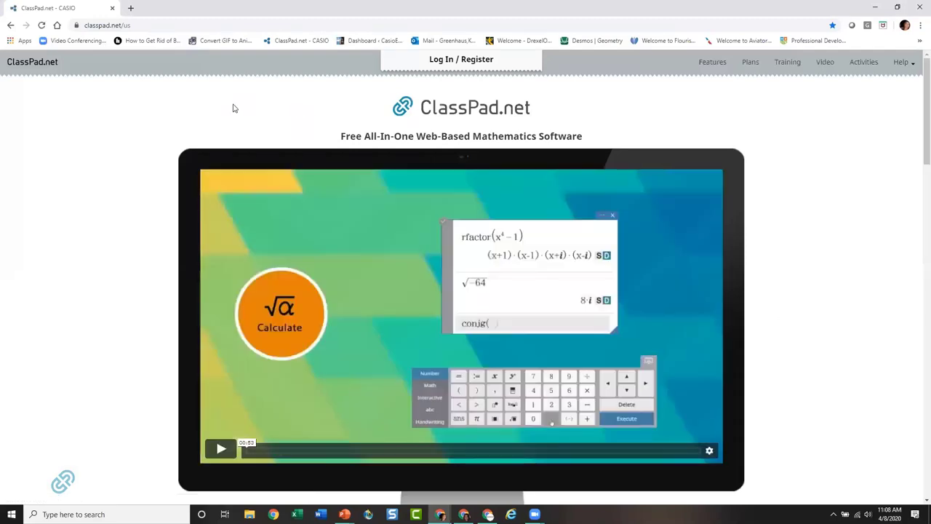
click(470, 63)
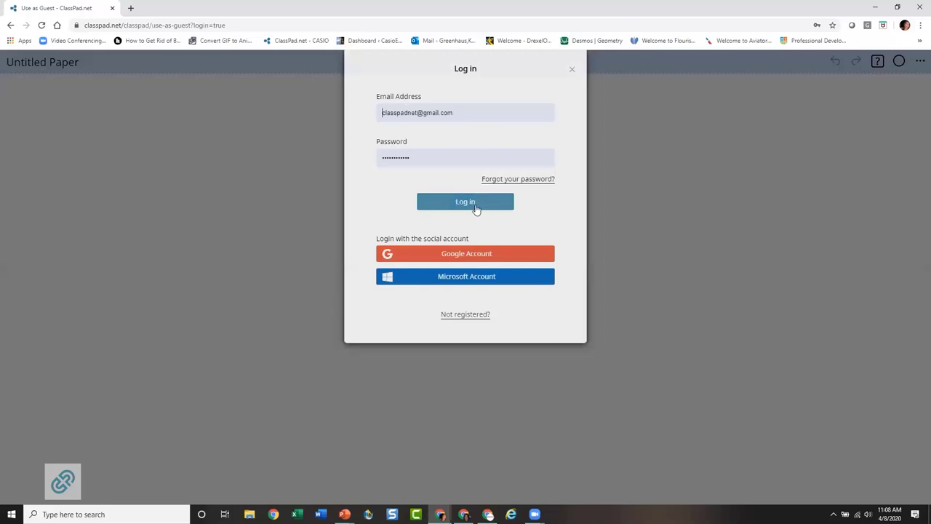
- Log in with the autofilled account email and password
click(476, 209)
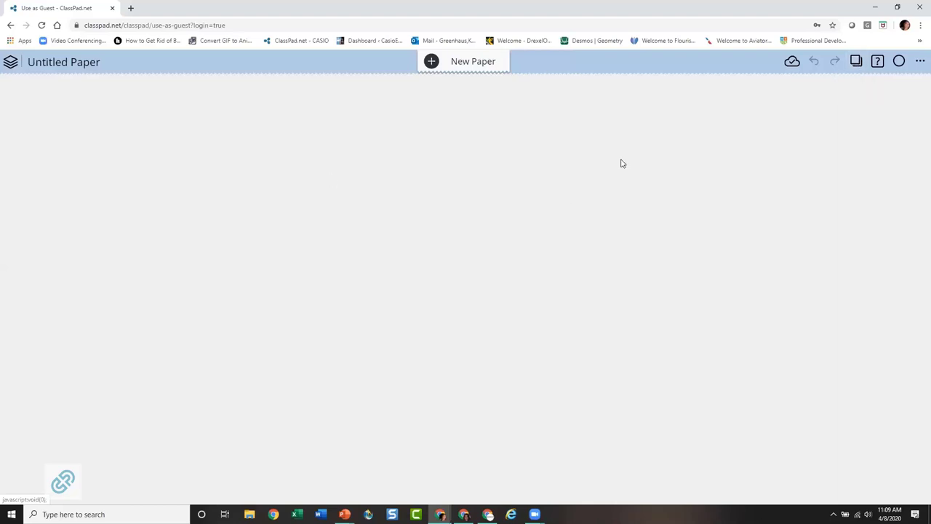
- Check the Help menu and header-colour choices, then open the ⋯ Settings list
click(877, 68)
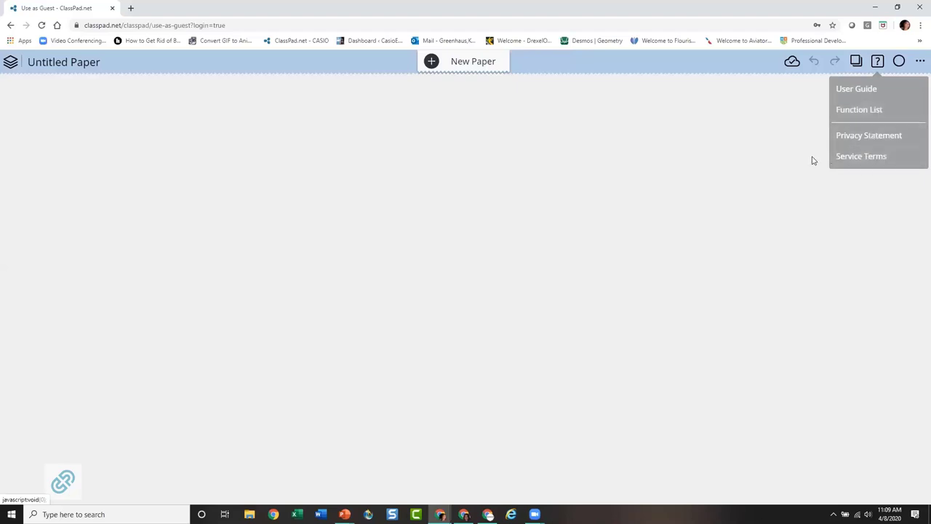
click(899, 63)
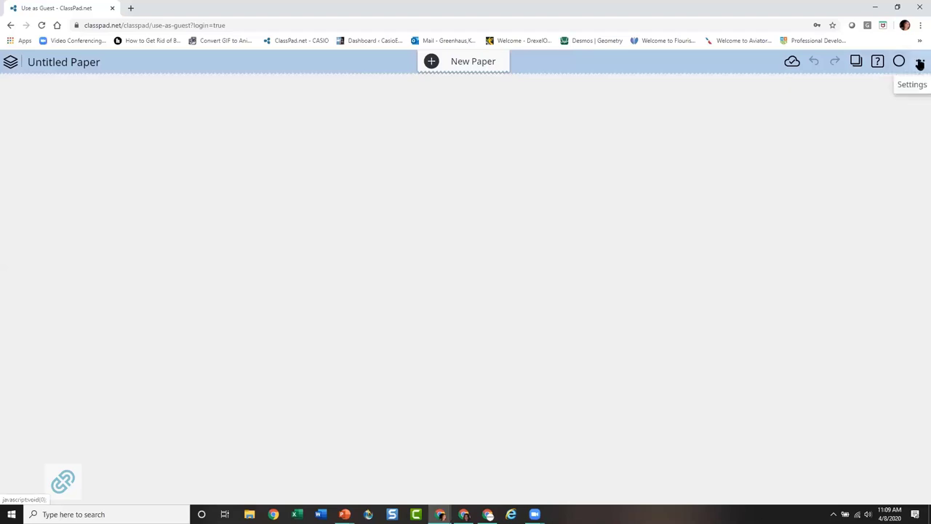
click(920, 64)
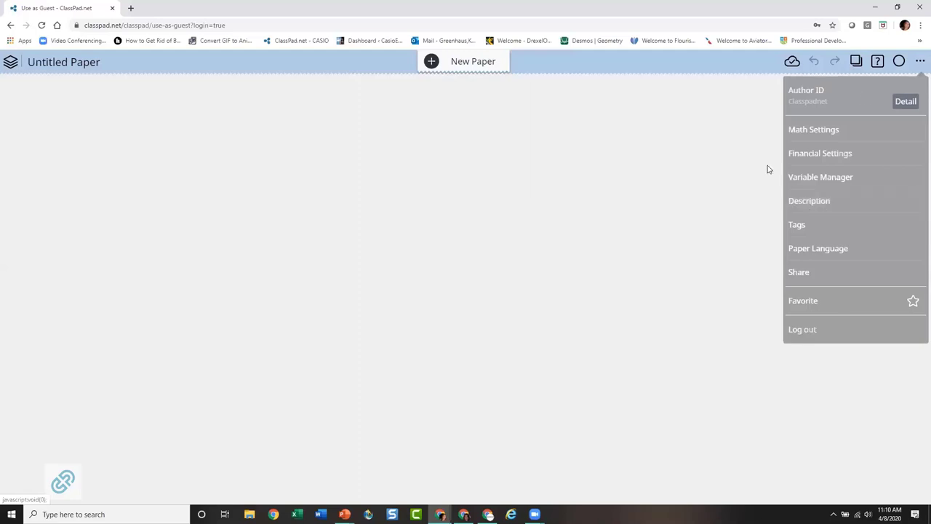
- Close settings and add an empty √α Calculate sticky note to the paper
click(137, 168)
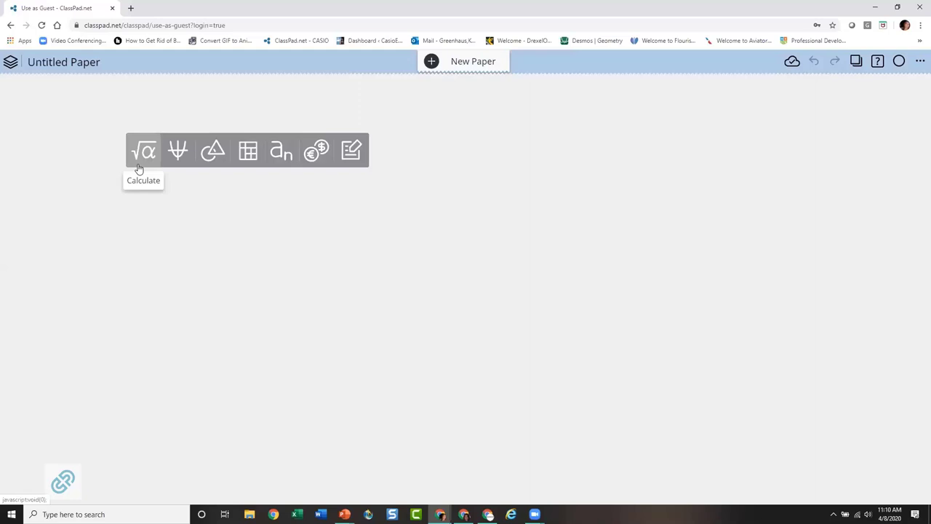
click(136, 151)
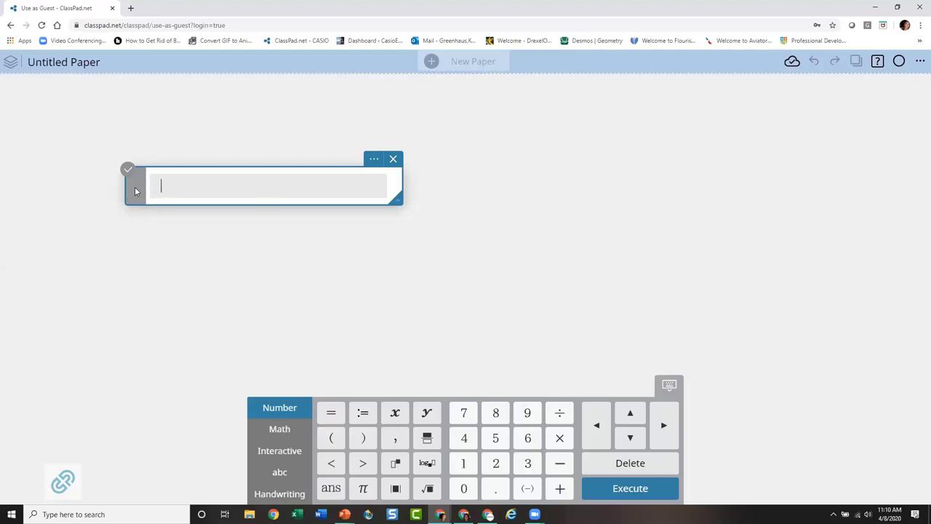
- Drag the calculation note up and left toward the top-left of the paper
drag(137, 186, 106, 151)
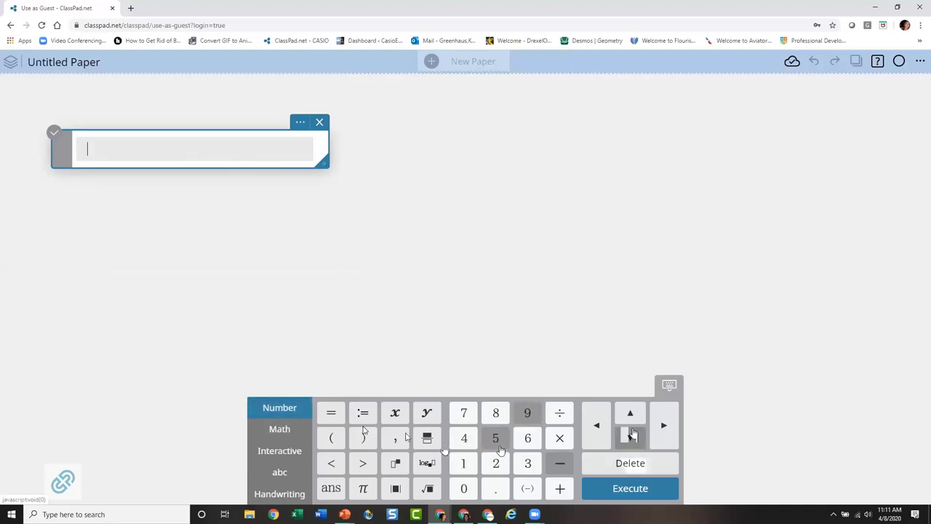
- Cycle the keypad through Math pages 1 and 2, Interactive, and abc layouts
click(280, 430)
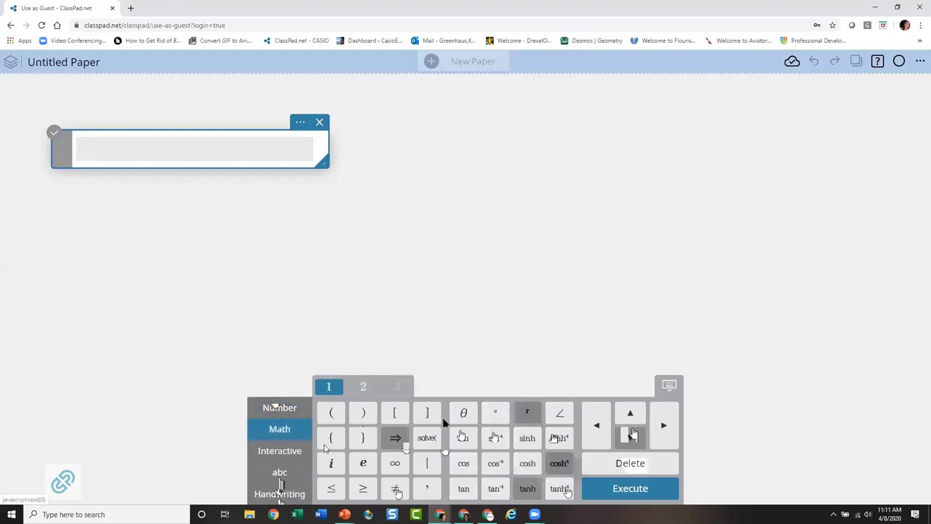
click(363, 386)
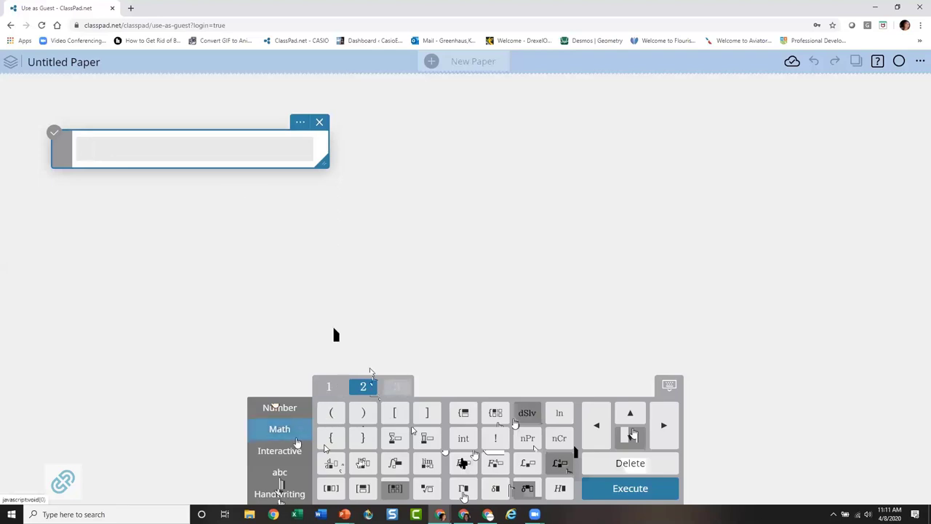
click(281, 452)
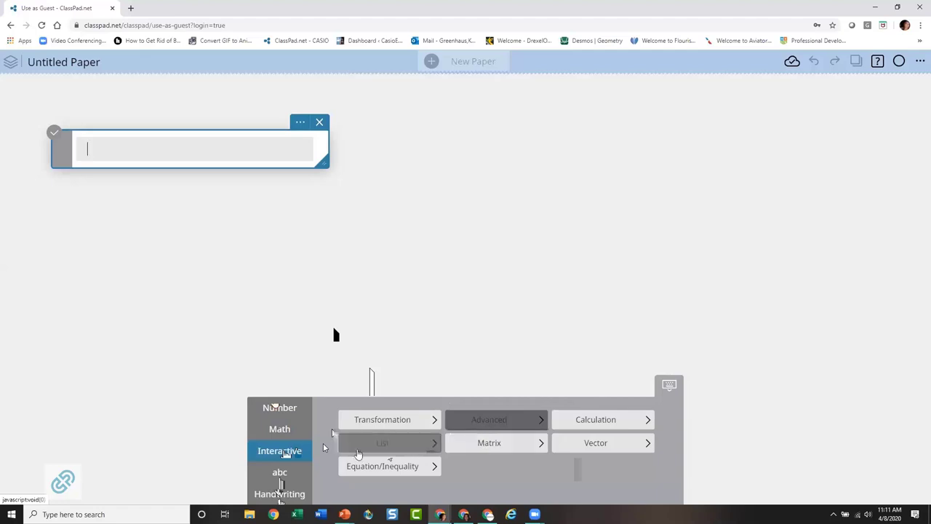
click(285, 476)
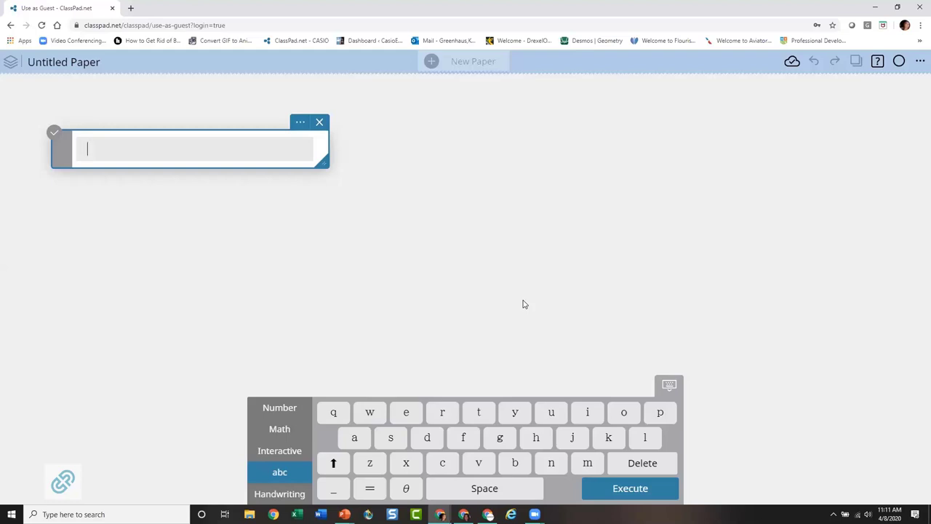
double_click(286, 474)
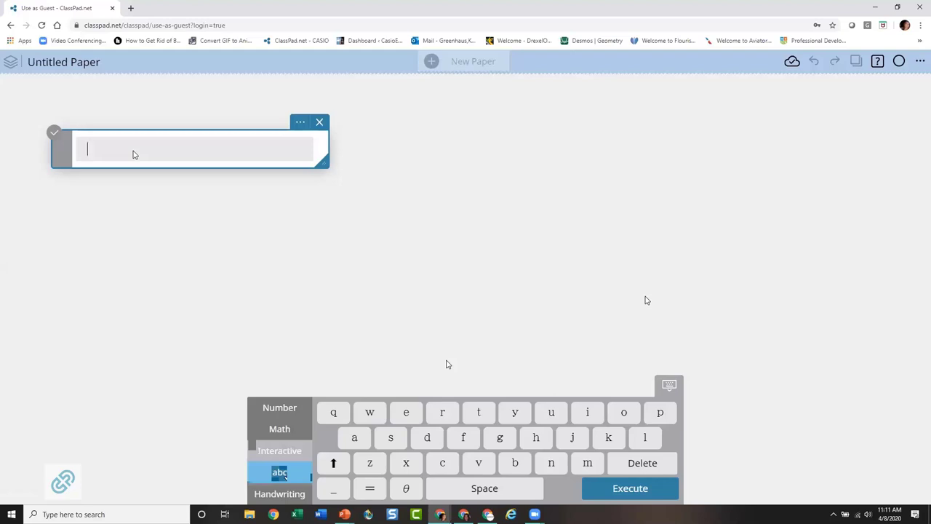
- Enter the product 2/3 · 3/4 with the Number keypad, evaluate it, and show it exactly as 1/2
click(283, 430)
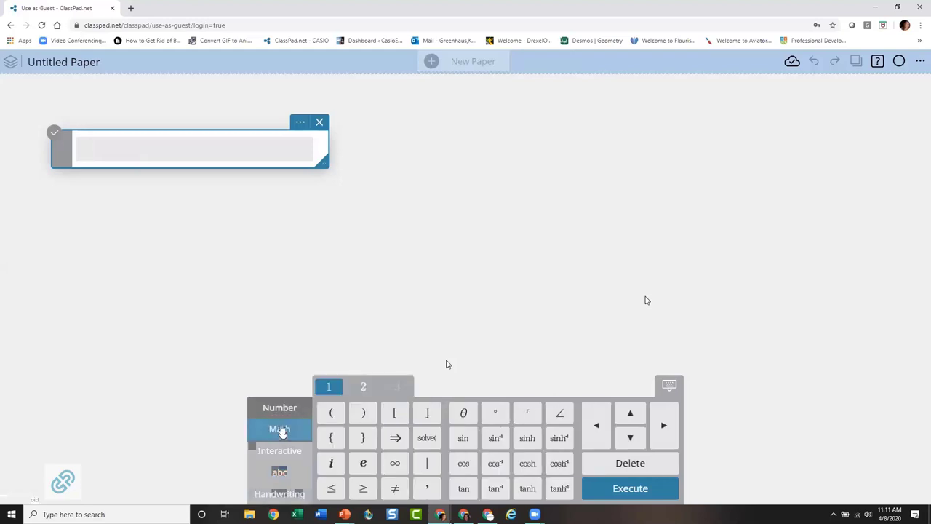
click(282, 414)
click(427, 439)
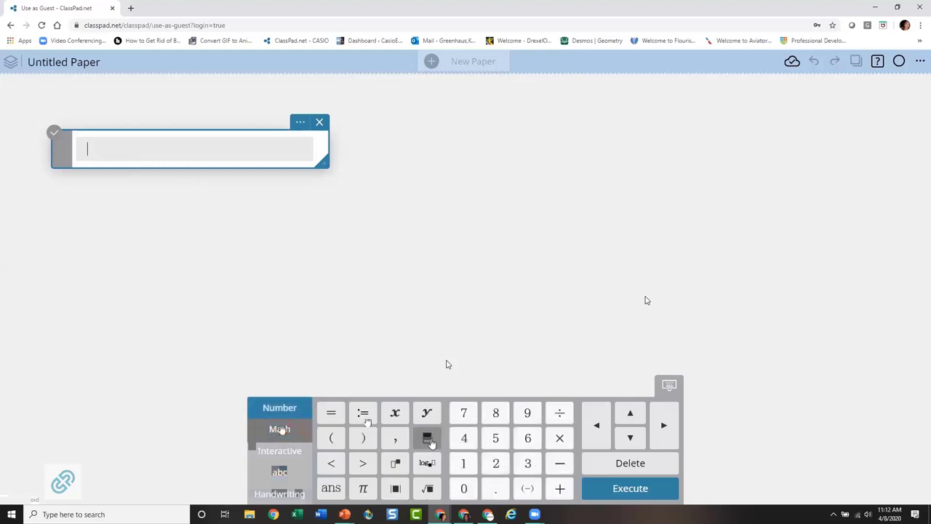
text(2/)
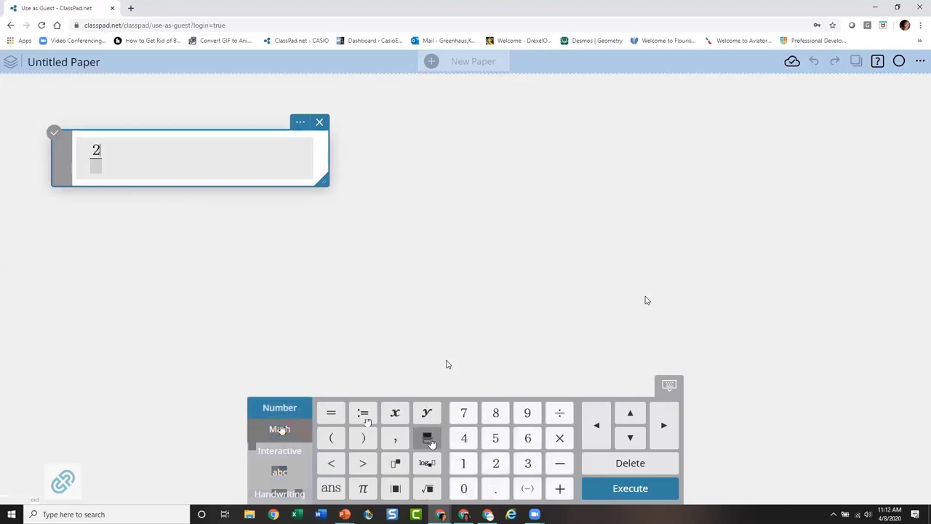
text(3)
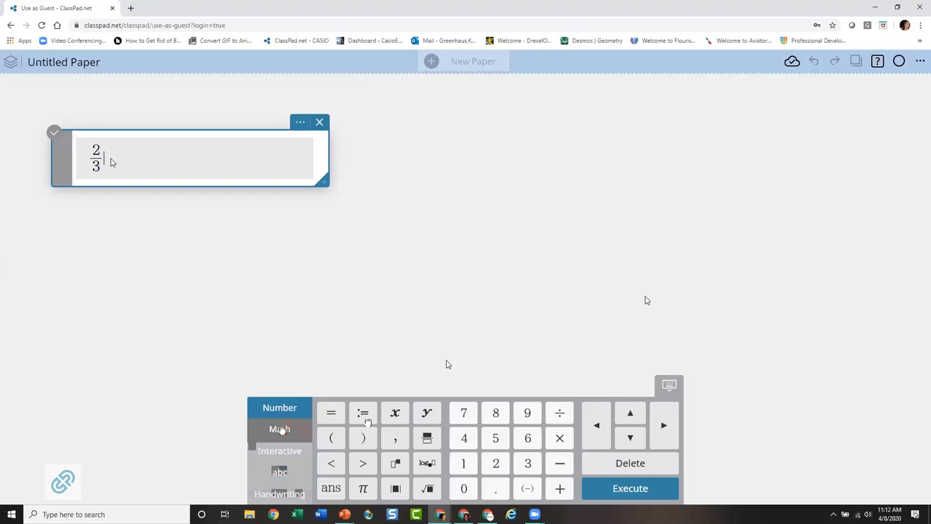
click(111, 159)
text(3/)
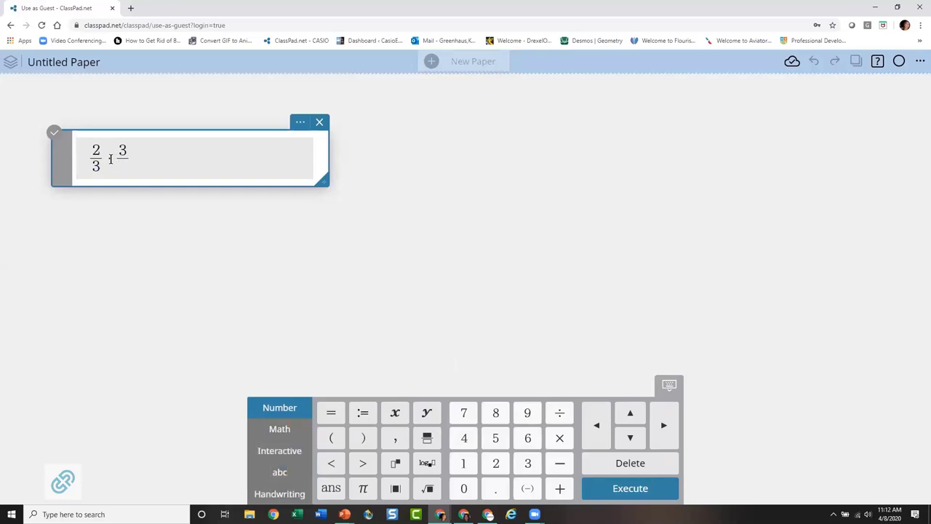
text(4)
key(Escape)
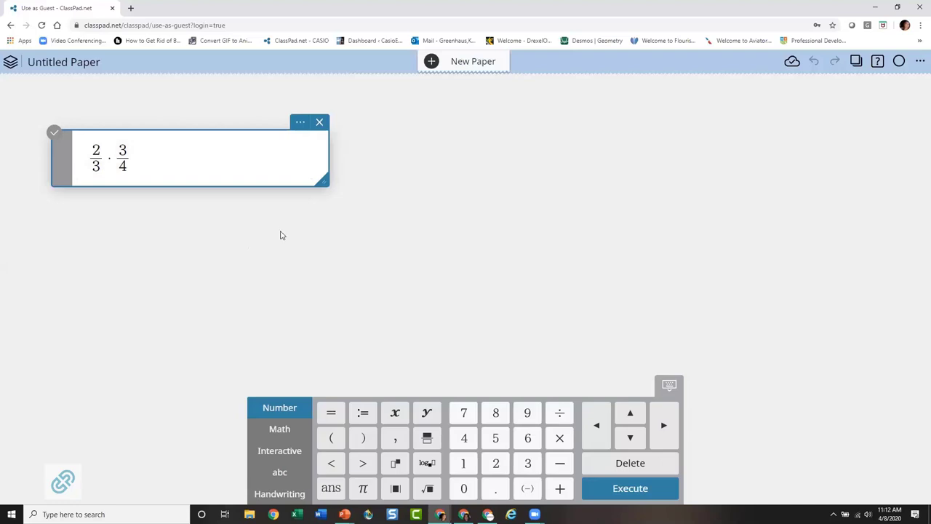
key(Return)
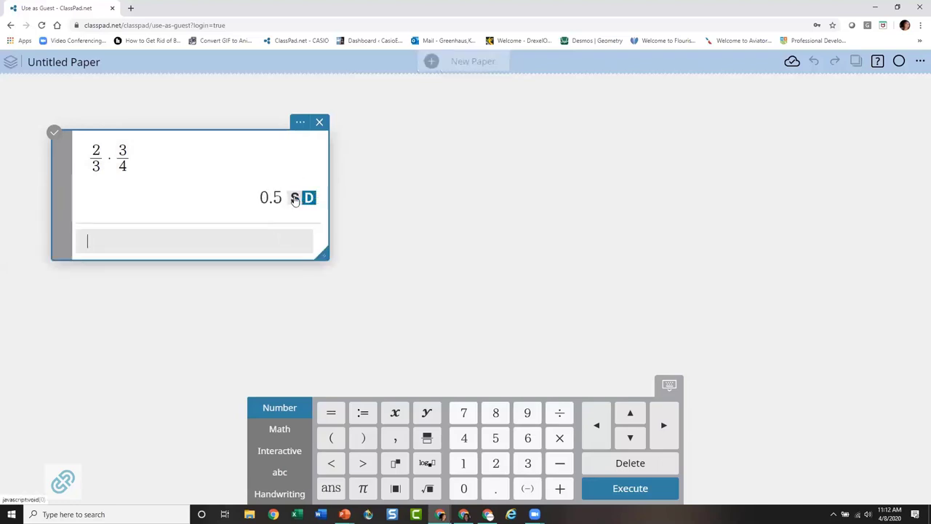
click(295, 197)
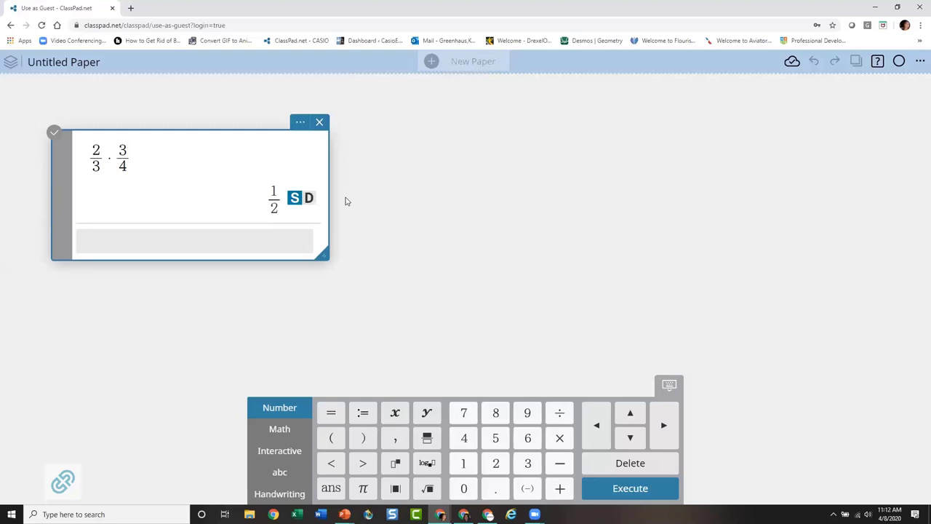
- Flip the 1/2 result to decimal and back, then evaluate √35 and show it in exact form
click(308, 198)
click(309, 198)
click(427, 488)
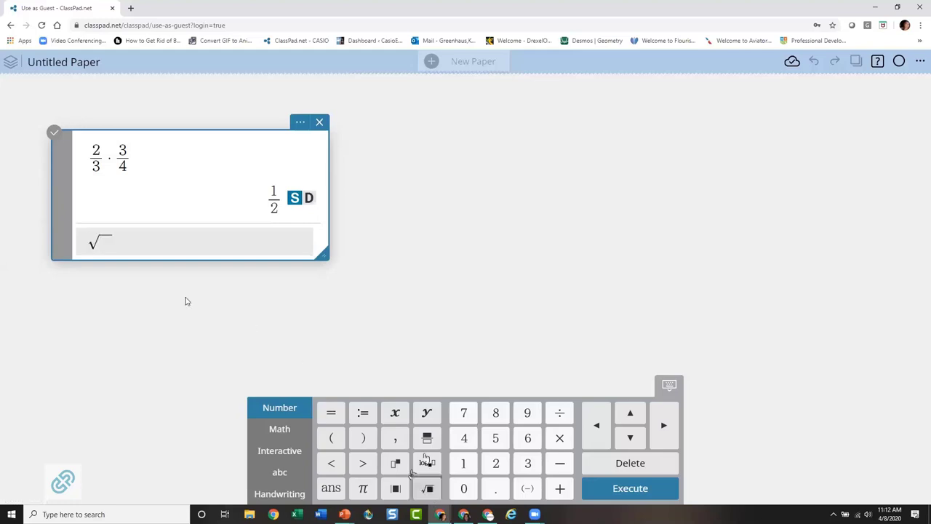
text(35)
click(185, 302)
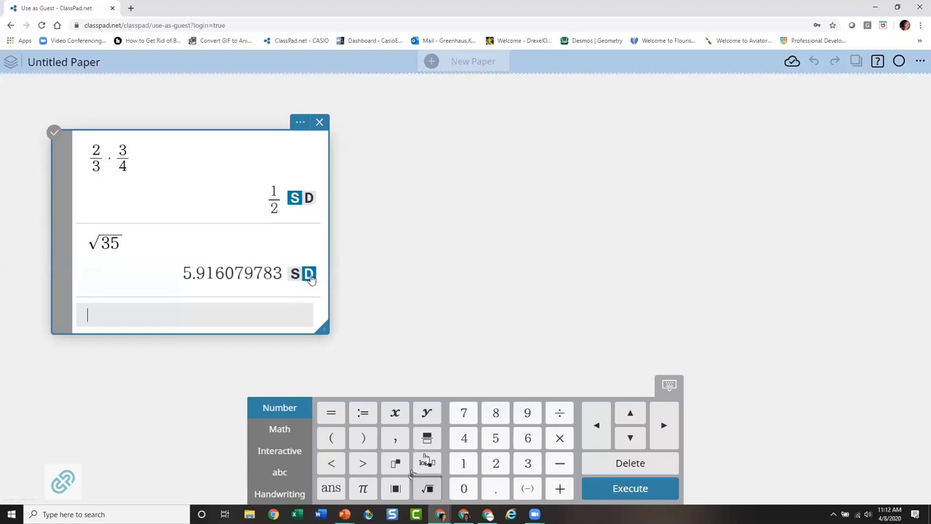
click(295, 277)
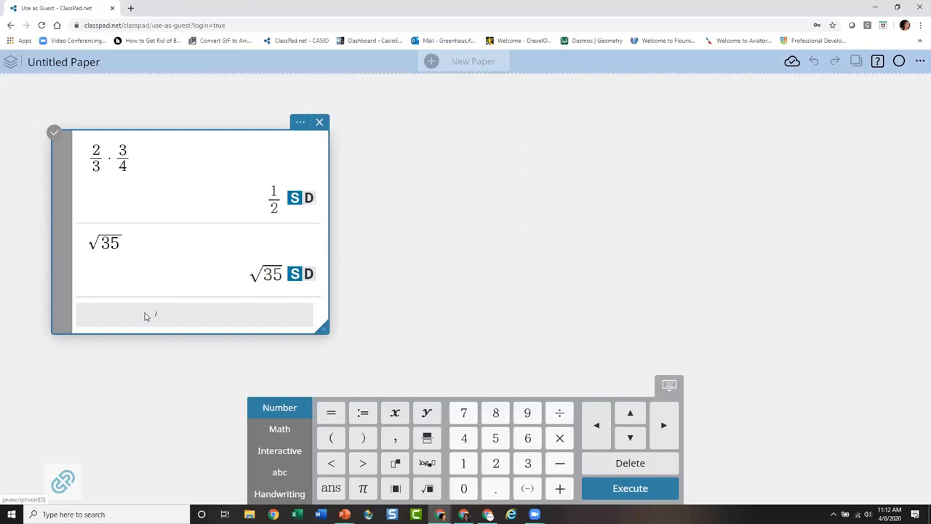
- Dismiss the help menu and type 'fa' in the empty third line to list factor and factorOut
click(876, 63)
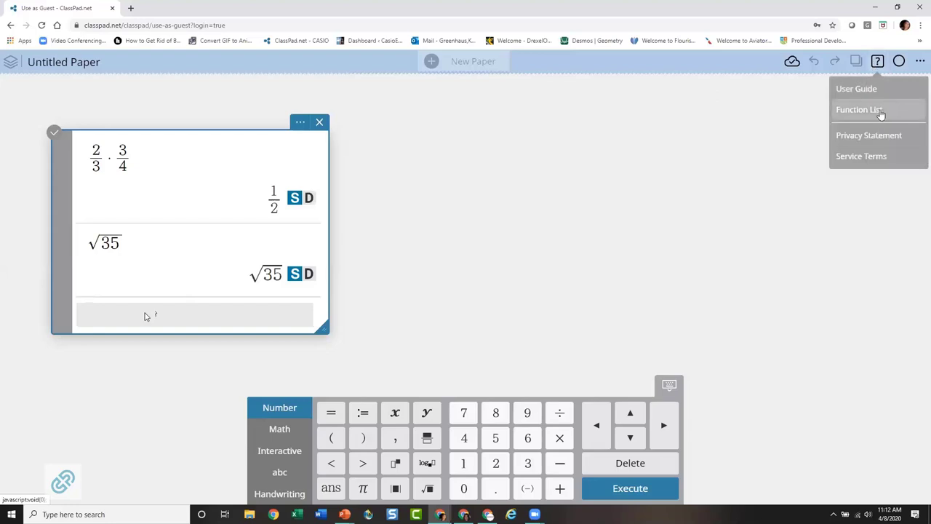
click(102, 315)
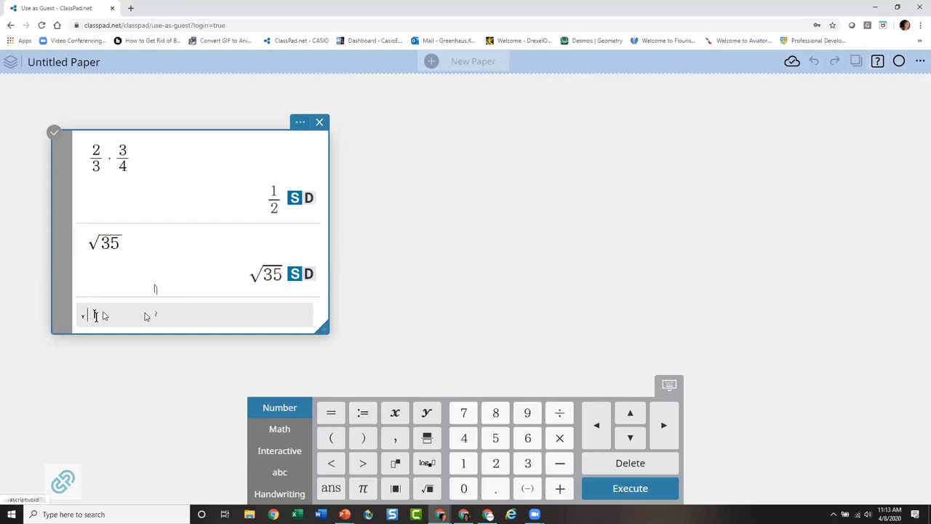
text(fa)
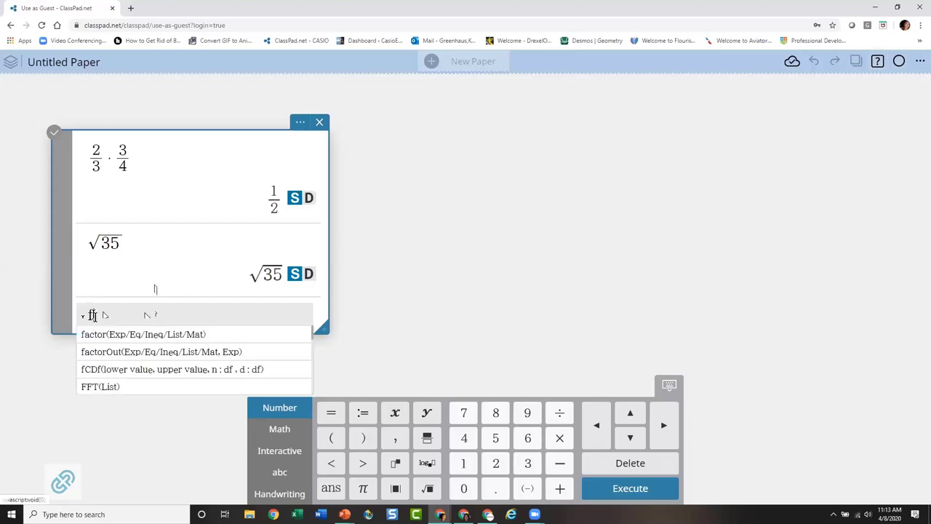
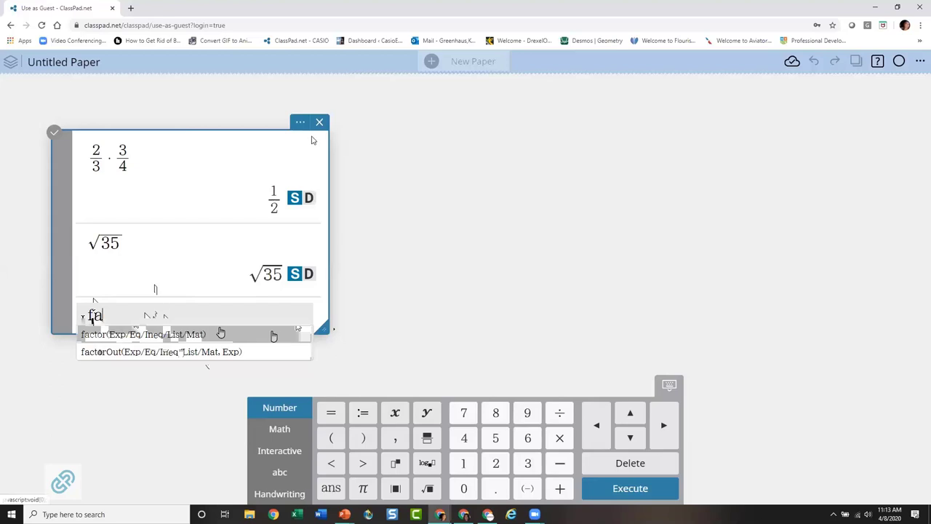
- Turn the third calculation entry into an empty factor() command
click(418, 121)
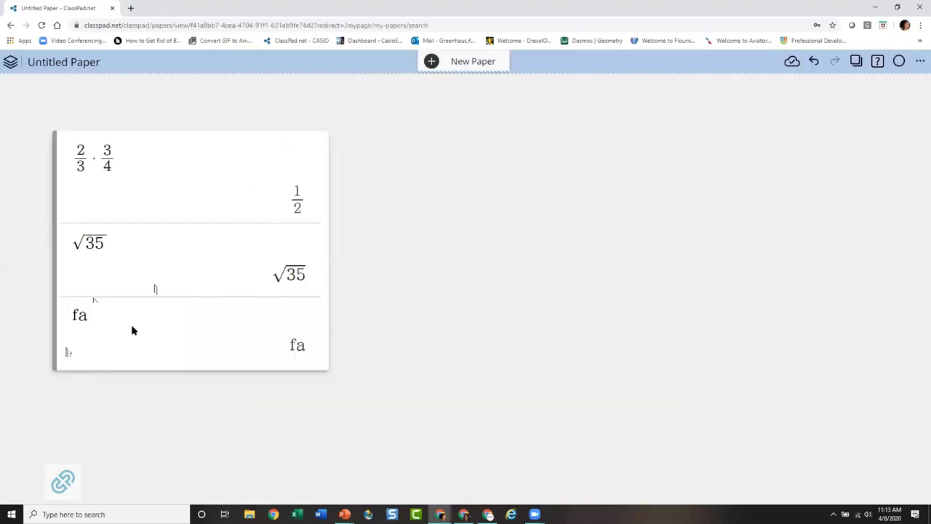
click(132, 329)
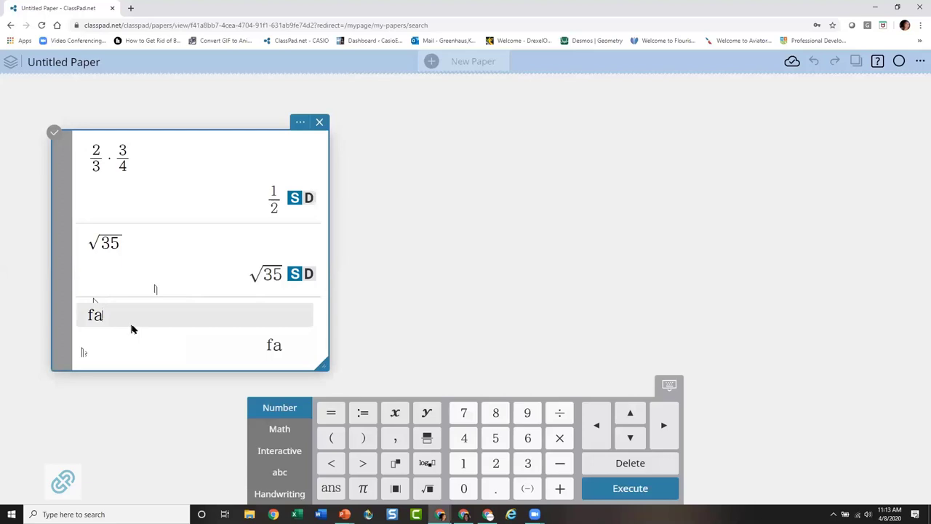
text(c)
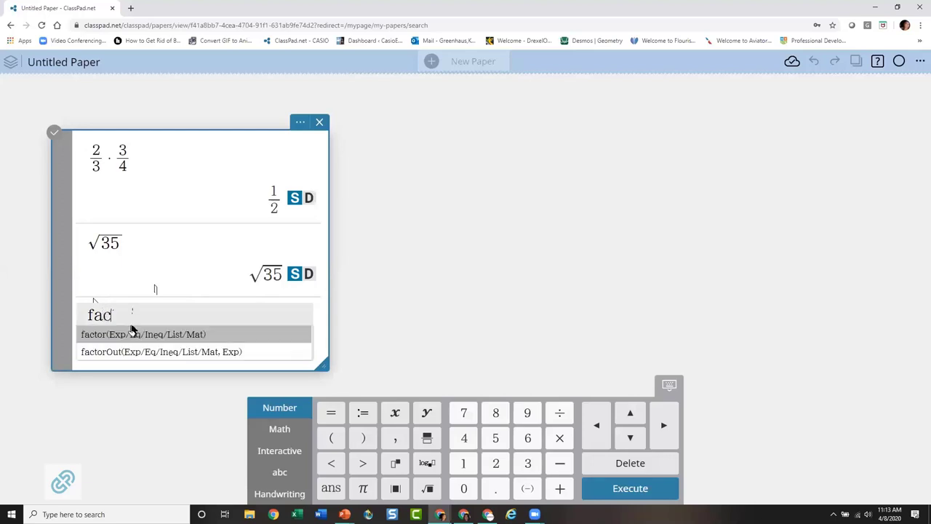
text(tor)
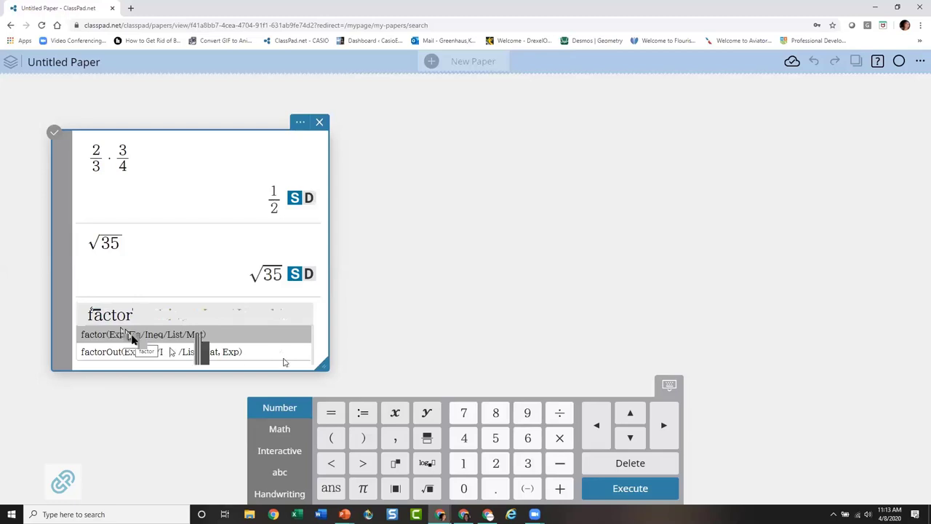
key(BackSpace)
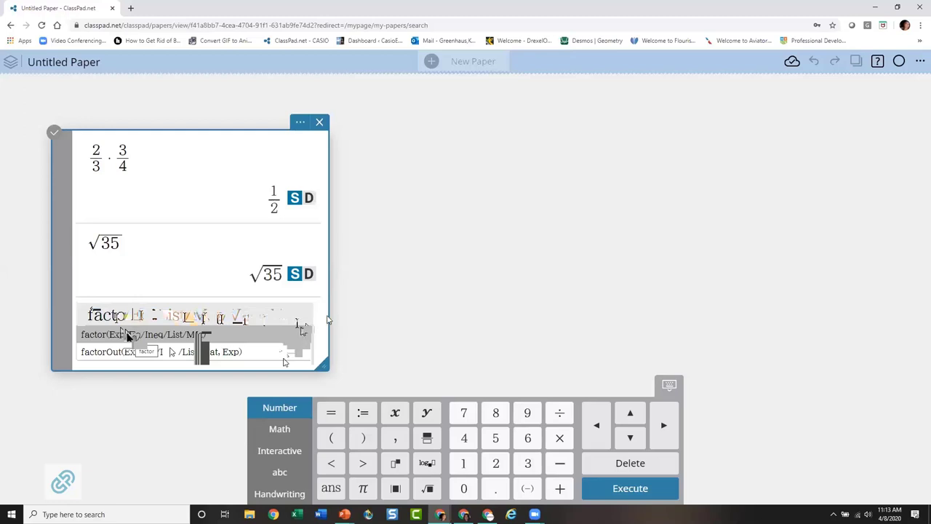
- Move the calculation note up and to the left, then finish editing it
drag(165, 124, 129, 89)
click(430, 240)
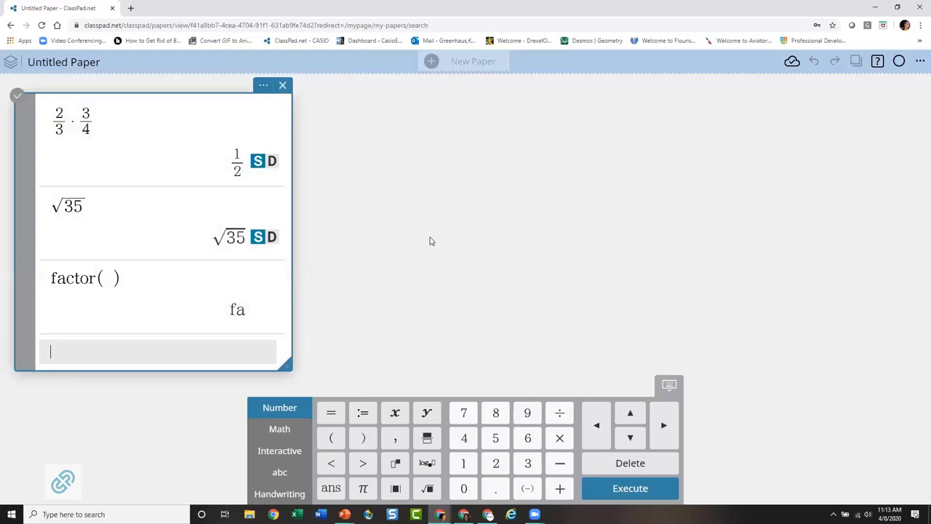
click(172, 281)
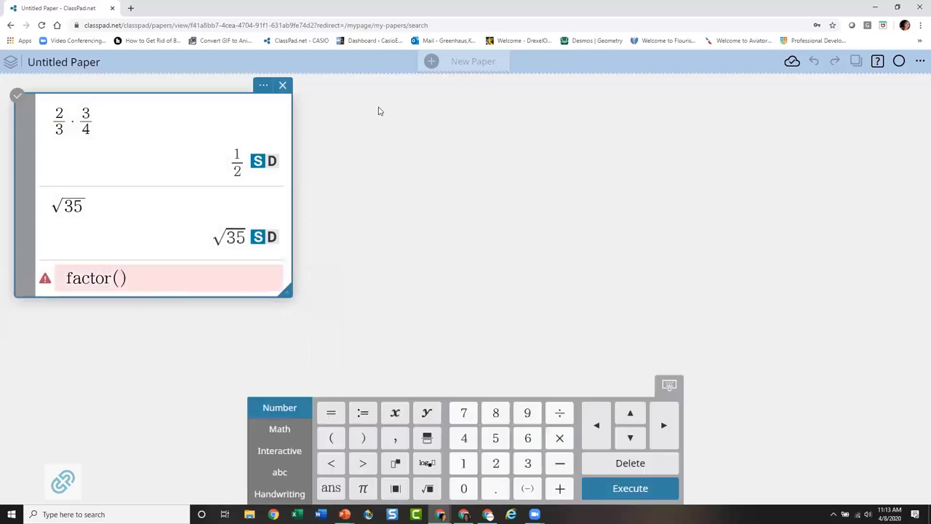
click(379, 110)
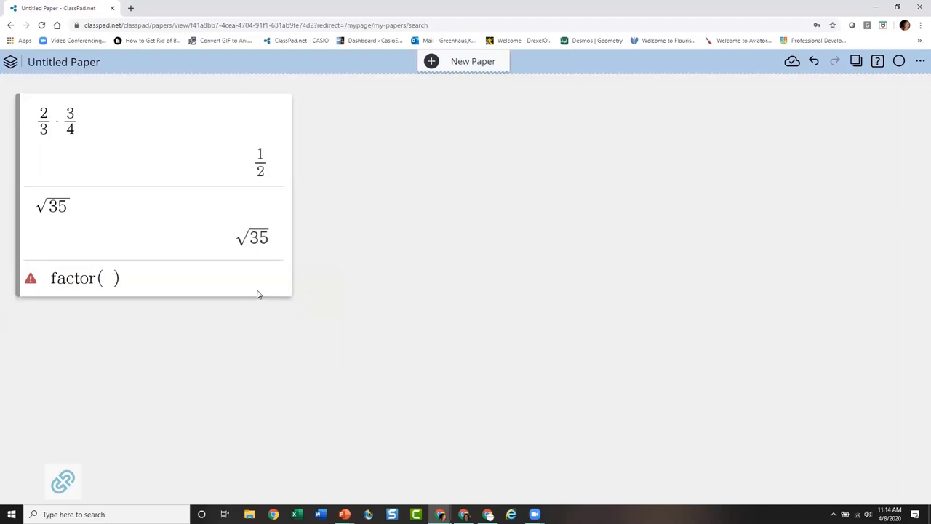
- Insert a graph note in the upper left and plot y = x + 4
click(330, 117)
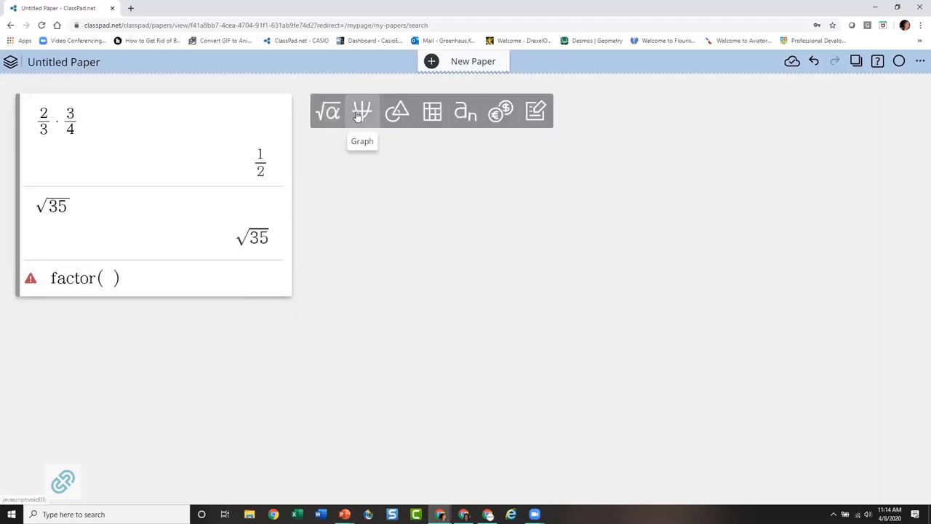
click(358, 116)
drag(399, 142, 304, 96)
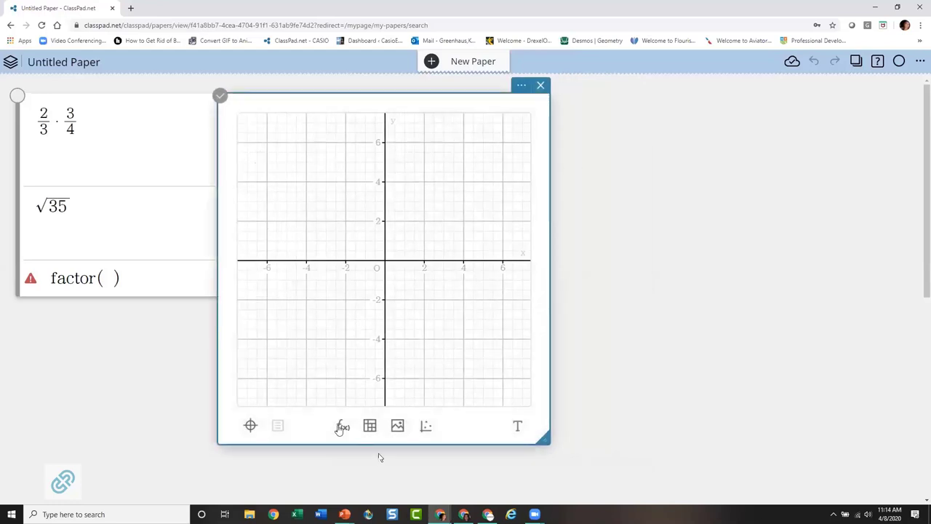
click(342, 427)
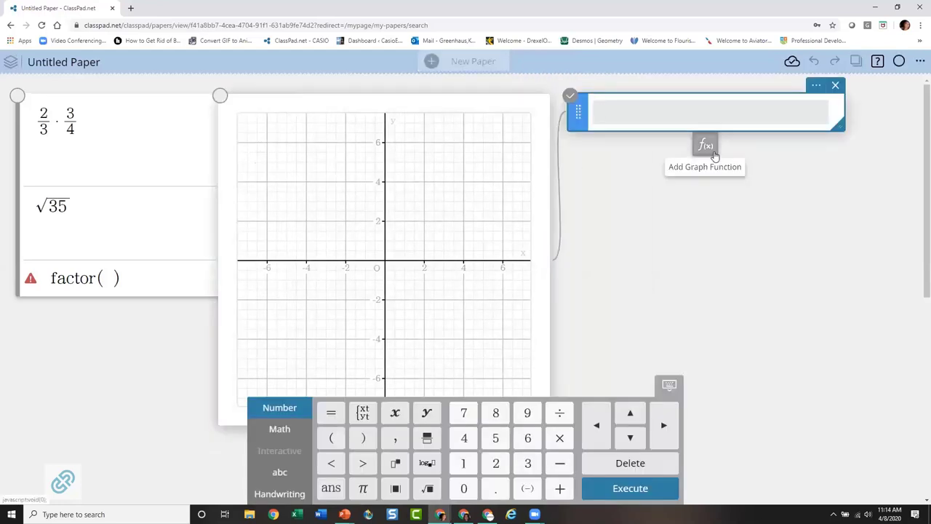
text(y=x+4)
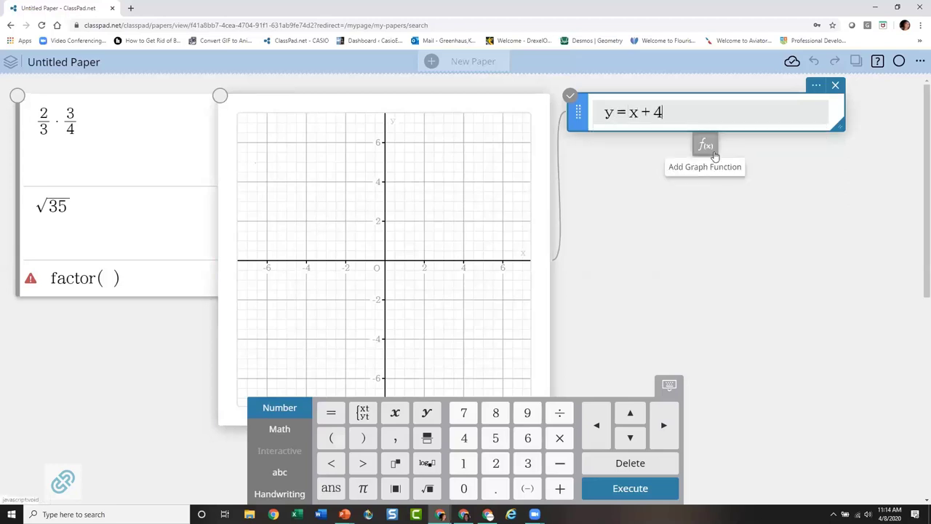
key(Return)
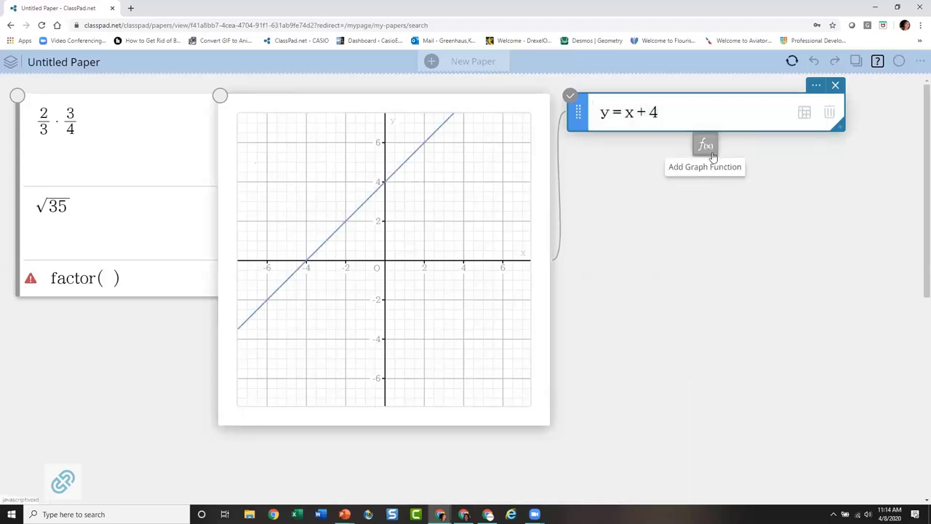
- Add y = x³ − 2x² as a second function and select the red cubic
click(706, 147)
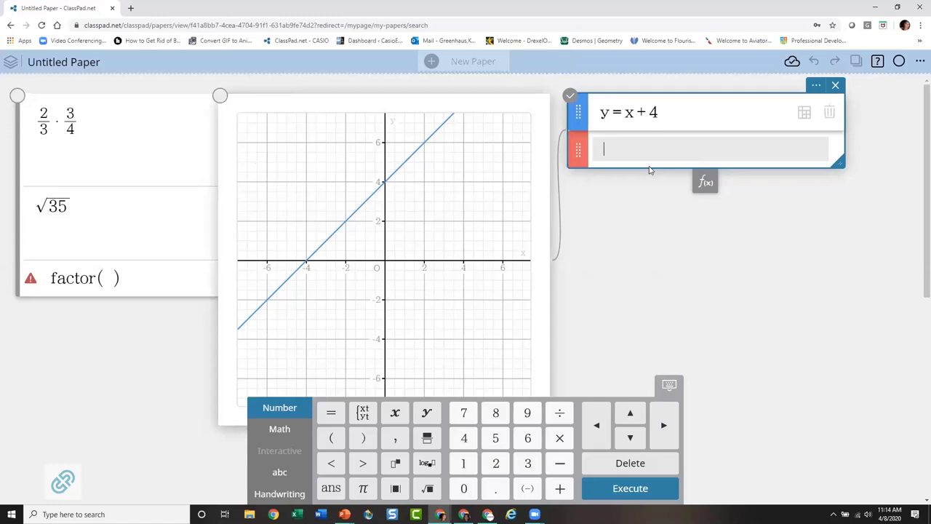
text(y=x)
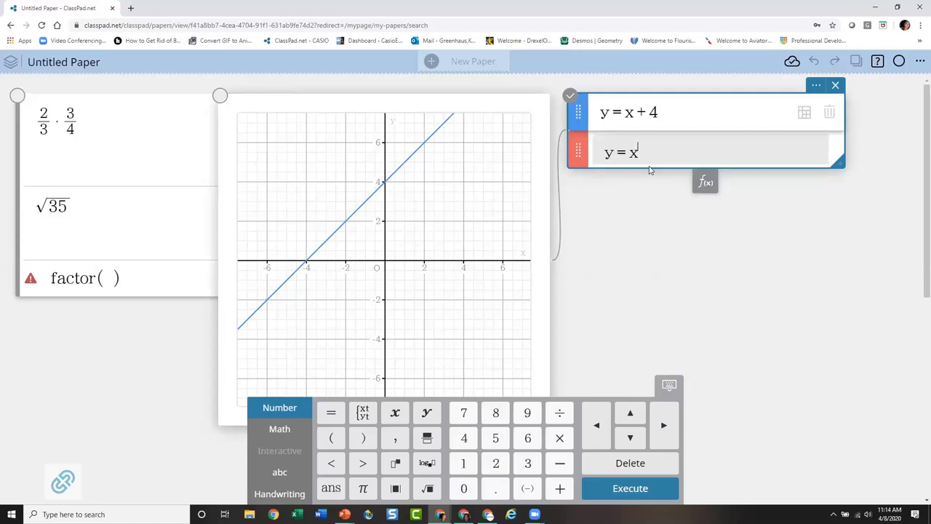
text(^)
key(Right)
text(-2x)
click(650, 170)
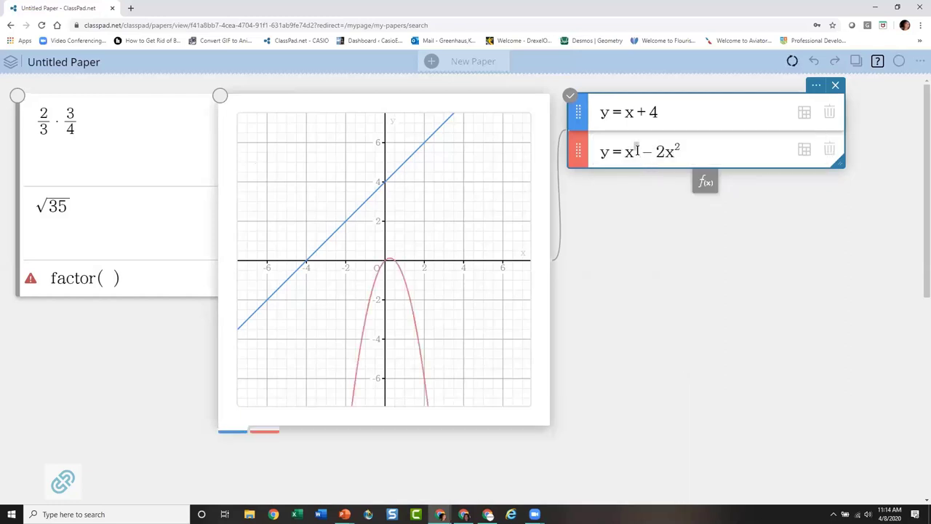
click(634, 150)
text(3)
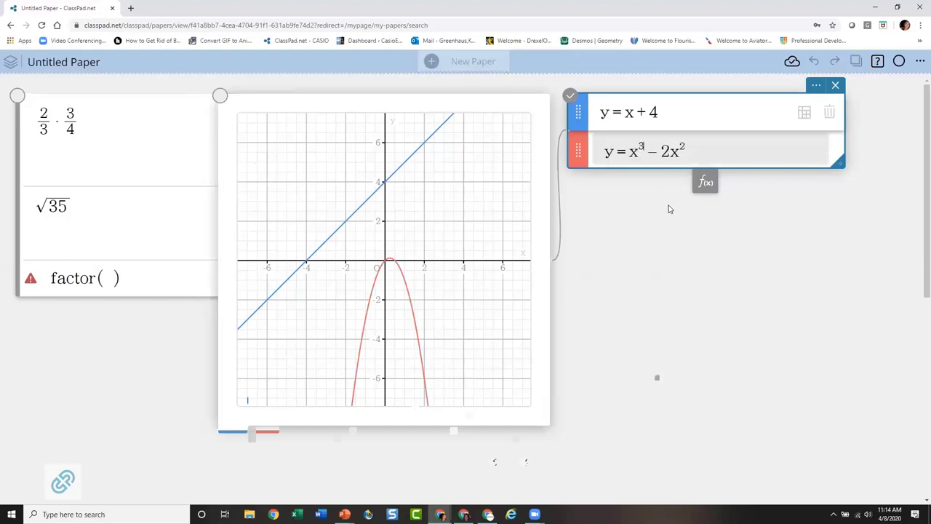
click(711, 246)
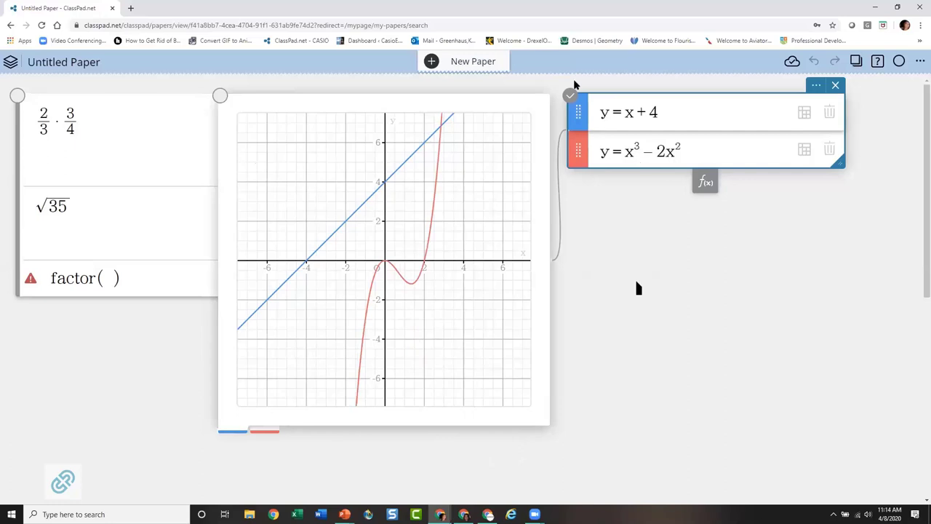
click(424, 171)
click(439, 181)
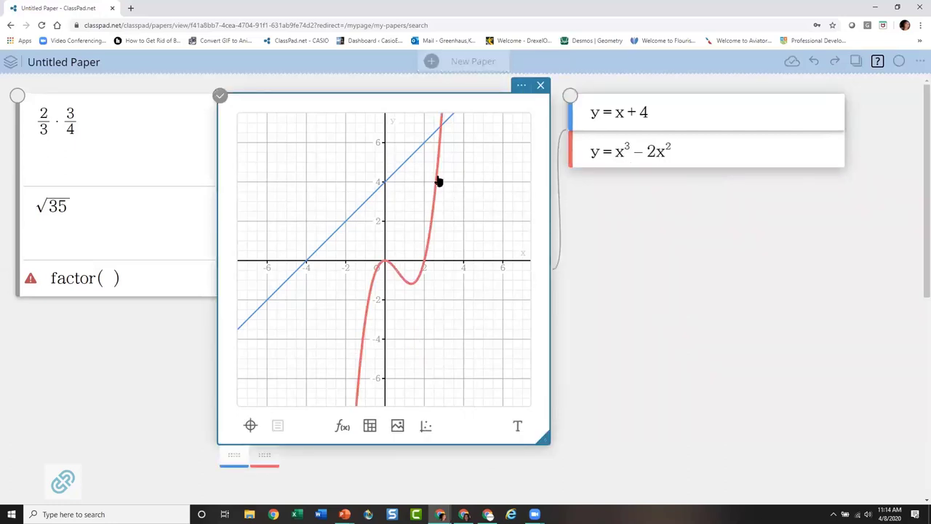
- Pin the cubic's key points (0, 0) and minimum (2/3, −16/27), then open the graph settings
click(384, 266)
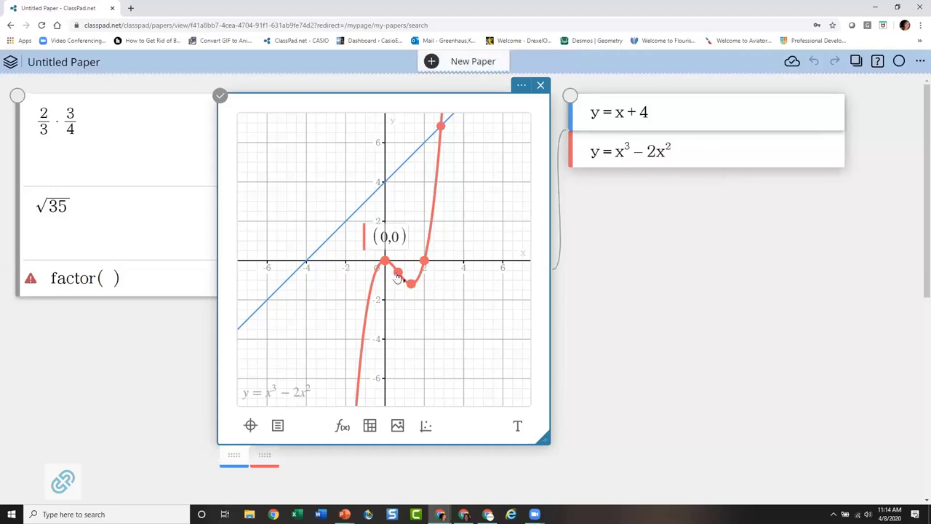
click(398, 273)
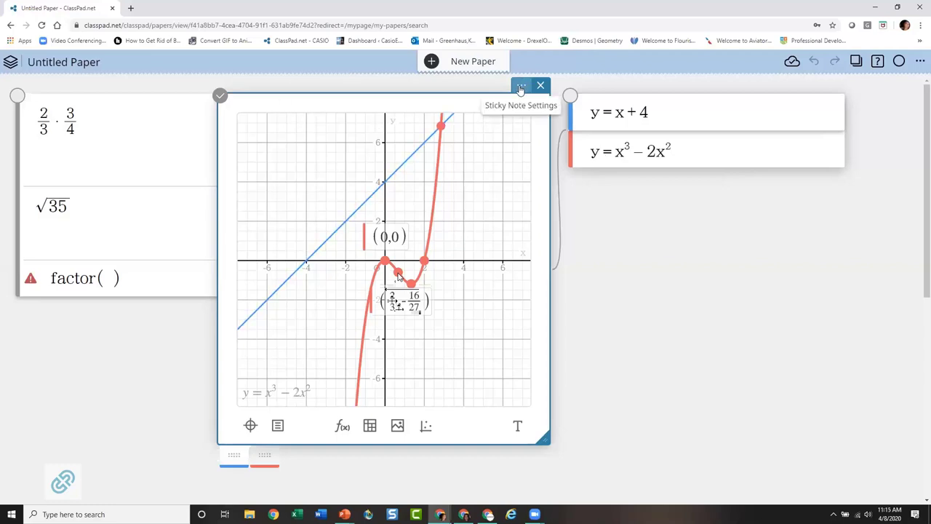
click(522, 87)
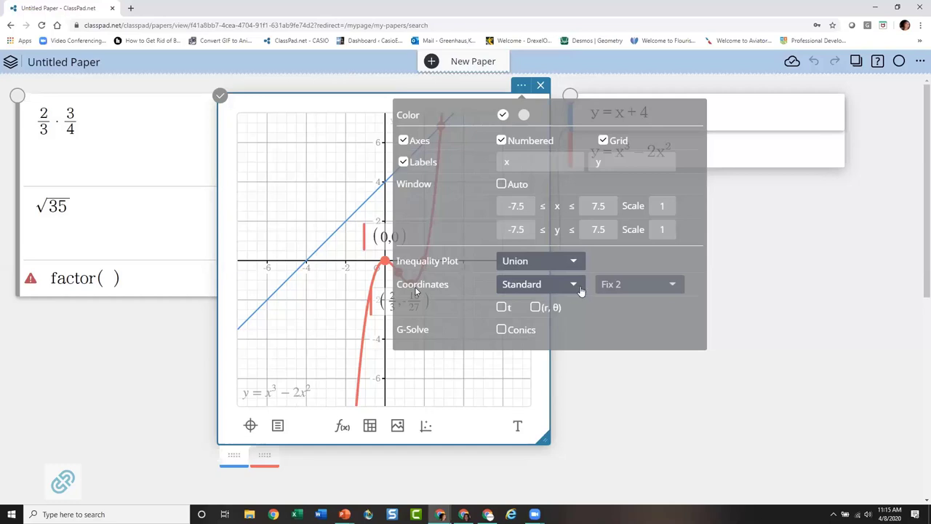
- Close the graph settings unchanged and pin the cubic's x-intercept (2, 0)
click(577, 291)
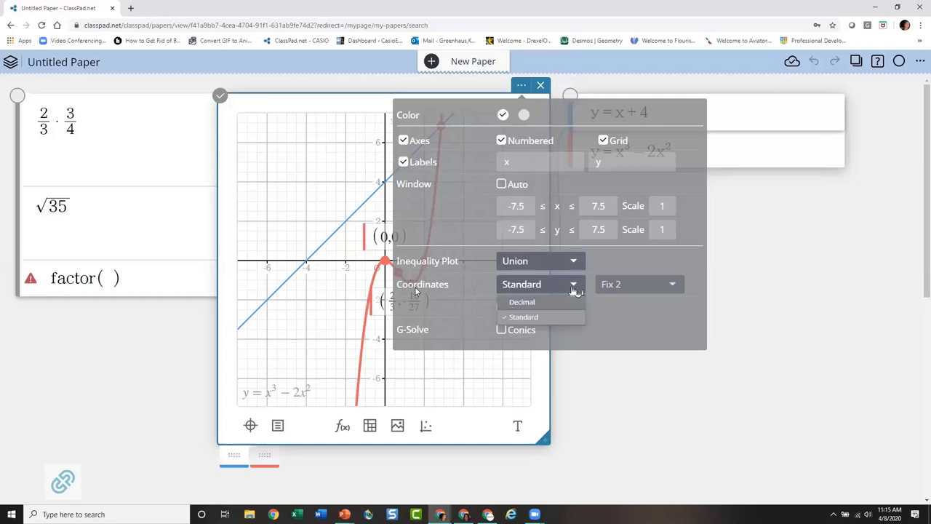
click(837, 324)
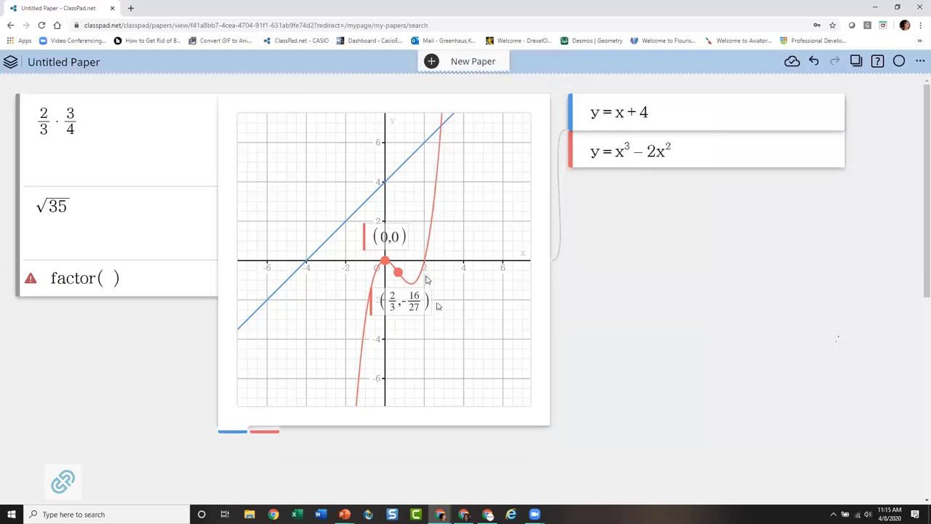
click(399, 278)
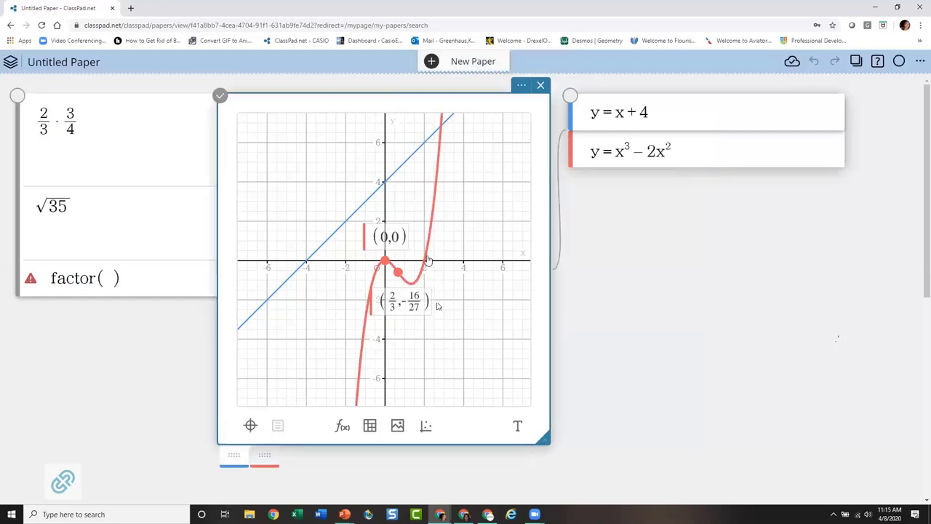
click(428, 261)
click(427, 268)
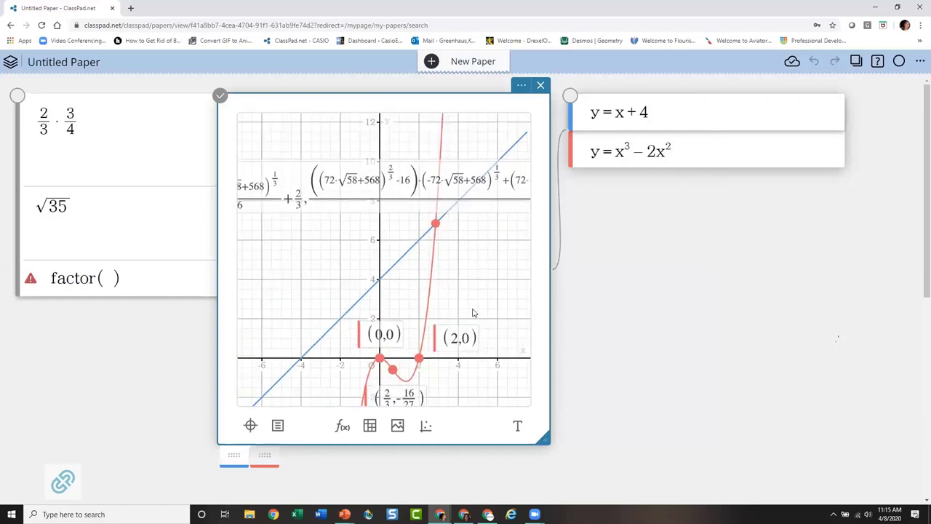
- Show the line–cubic intersection and place the graph note beside the calculations
click(432, 234)
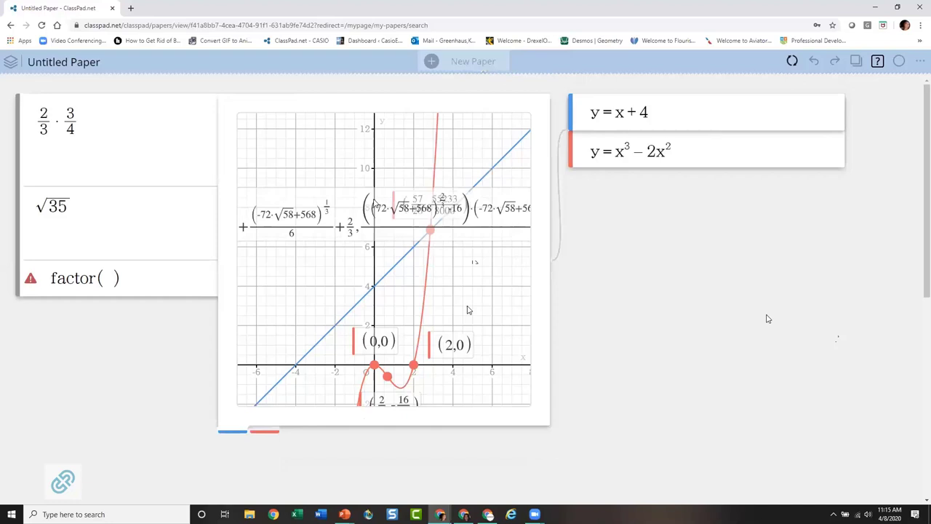
drag(468, 310, 616, 328)
drag(485, 126, 264, 109)
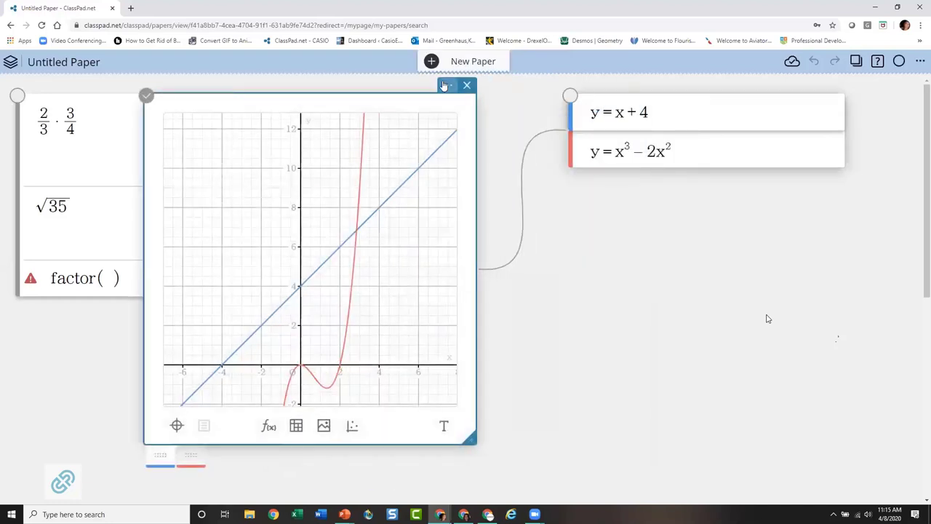
- Show point coordinates as decimals and move the (2.85, 6.85) label beside the intersection
click(447, 85)
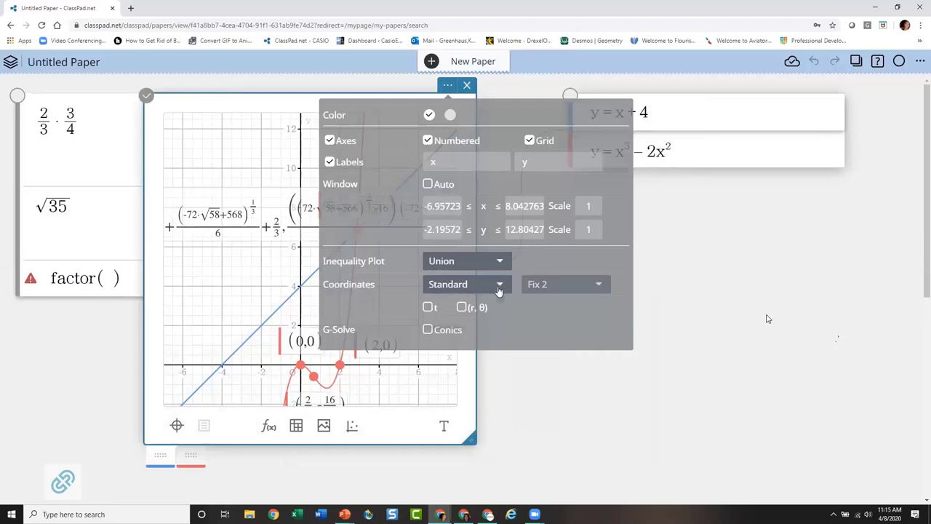
click(500, 285)
click(438, 300)
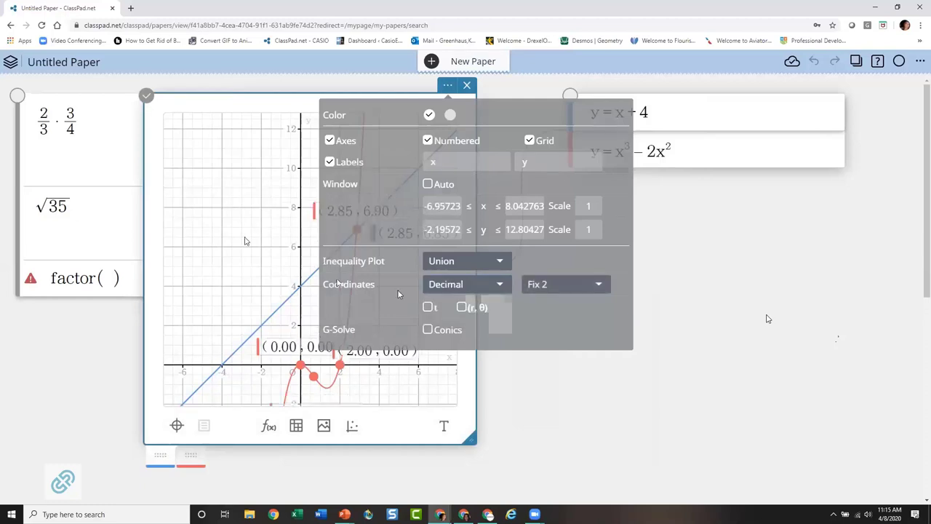
click(247, 244)
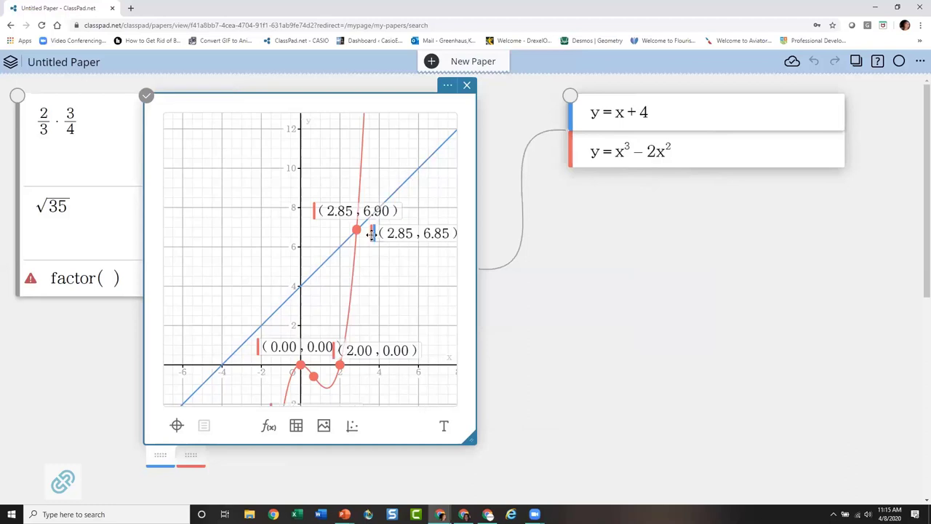
drag(384, 231, 347, 251)
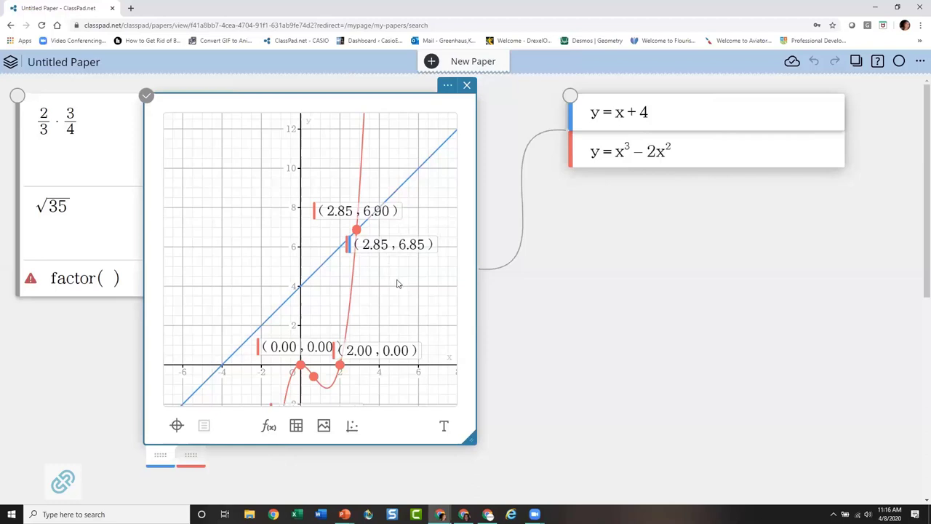
click(754, 108)
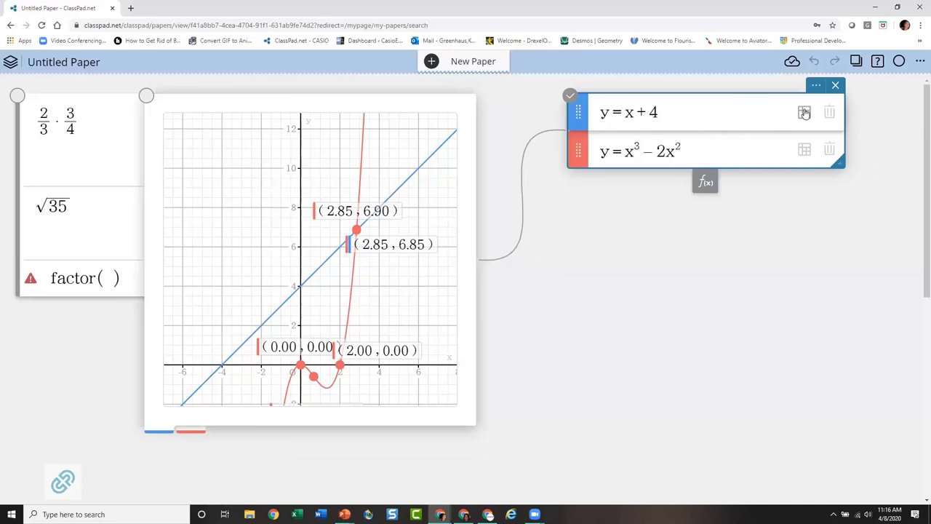
- Add a y = x + 4 value table with x entries 5 and 10, and split the cubic into its own graph
click(805, 112)
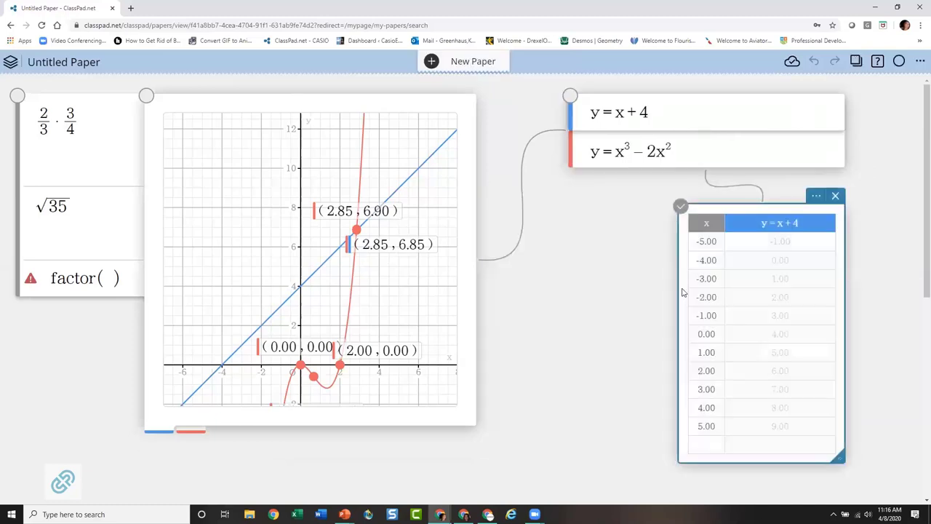
click(711, 331)
text(5)
key(Return)
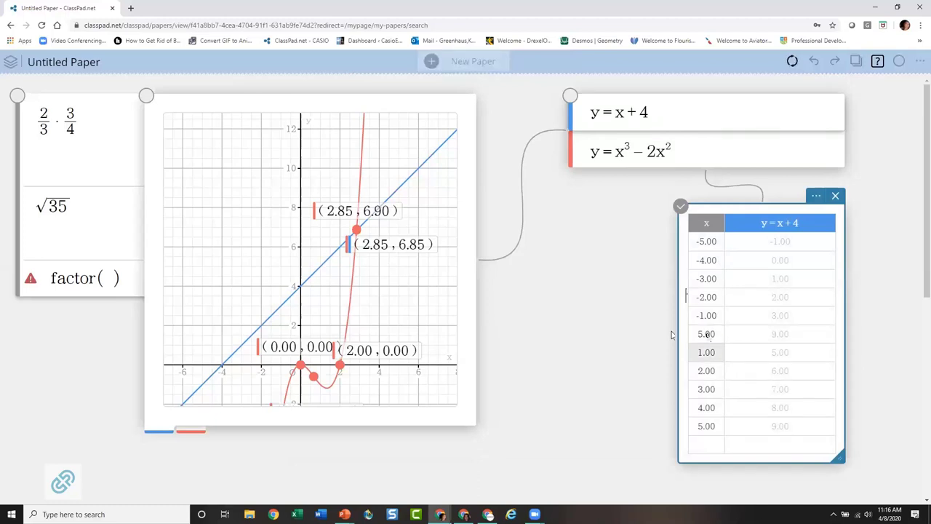
text(10)
key(Return)
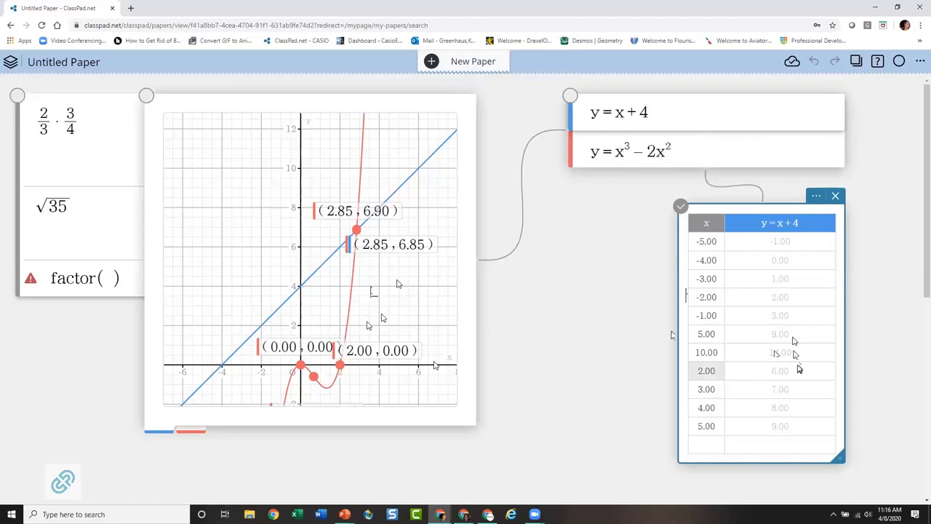
click(235, 299)
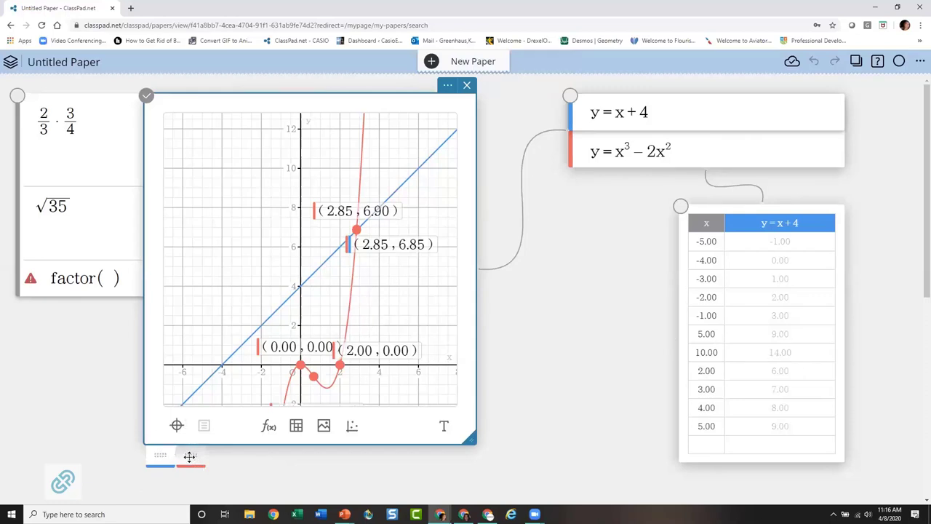
drag(189, 455, 537, 462)
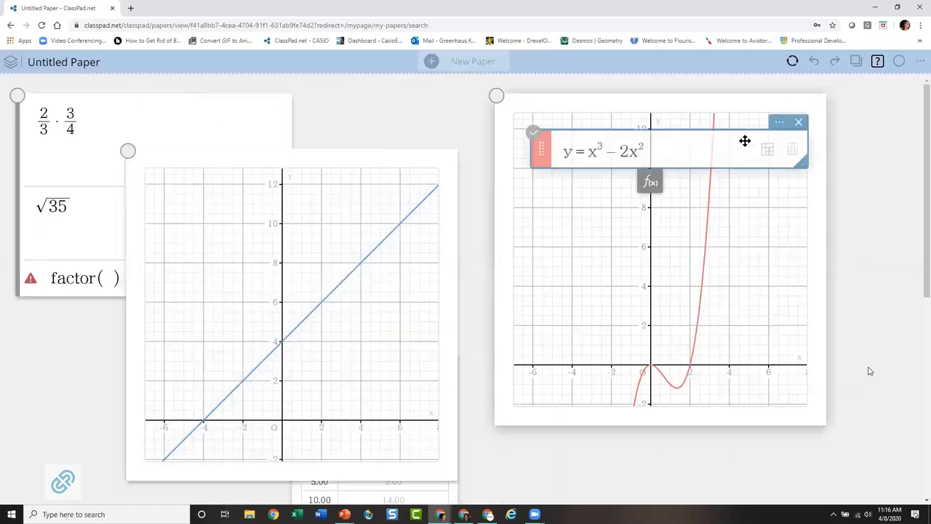
- Bring the y = x + 4 graph forward and move the y = x³ − 2x² equation box lower
click(326, 151)
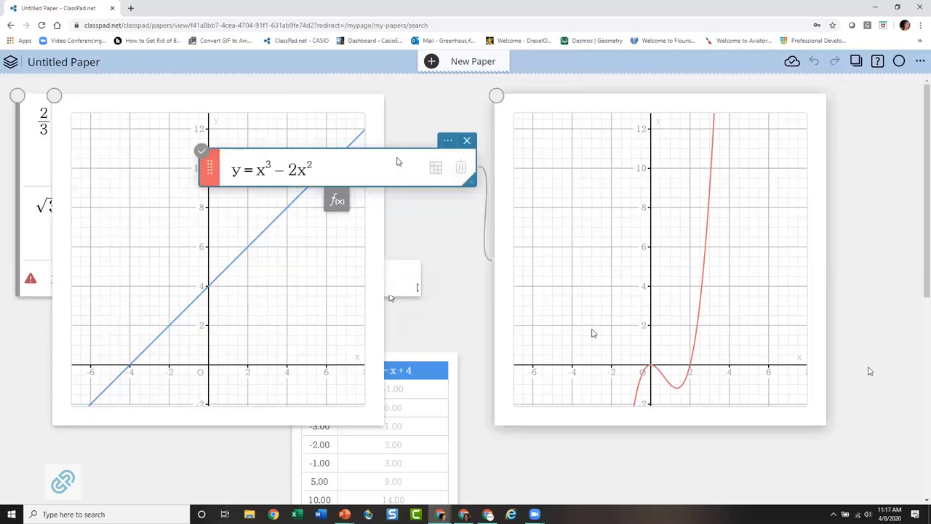
click(276, 169)
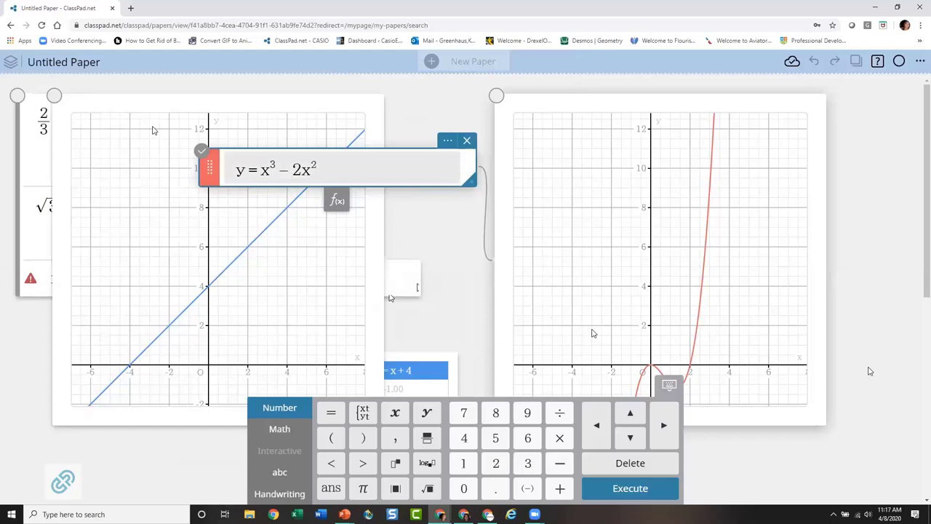
click(394, 153)
drag(400, 170, 412, 262)
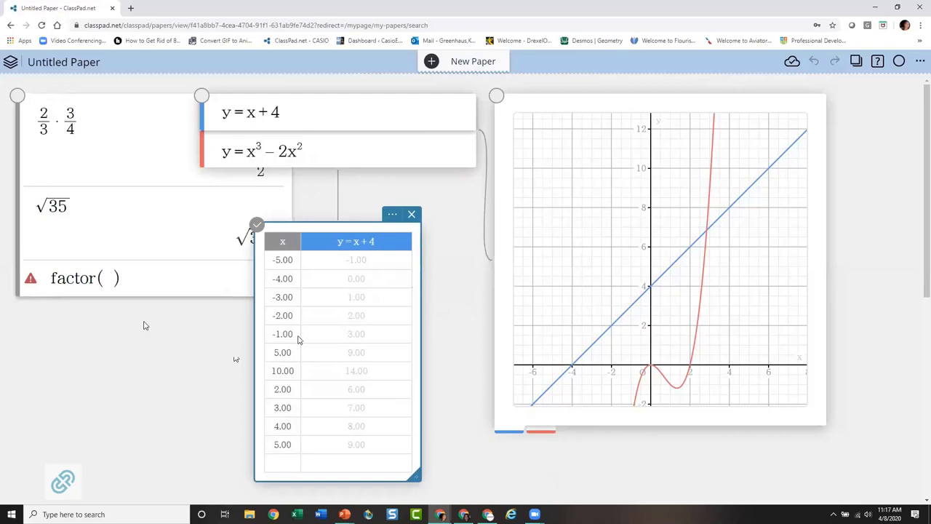
- Move the y = x + 4 values table closer to the graph
scroll(159, 335, down, 5)
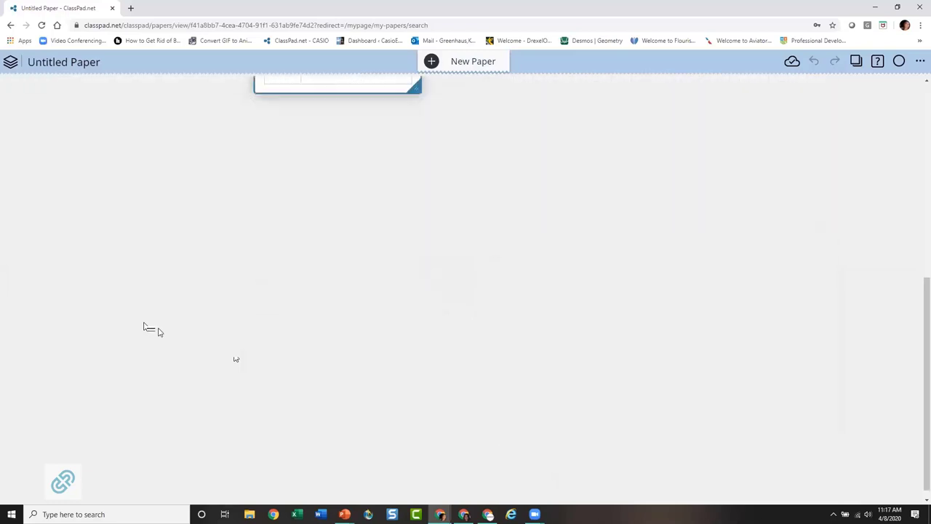
scroll(633, 316, up, 3)
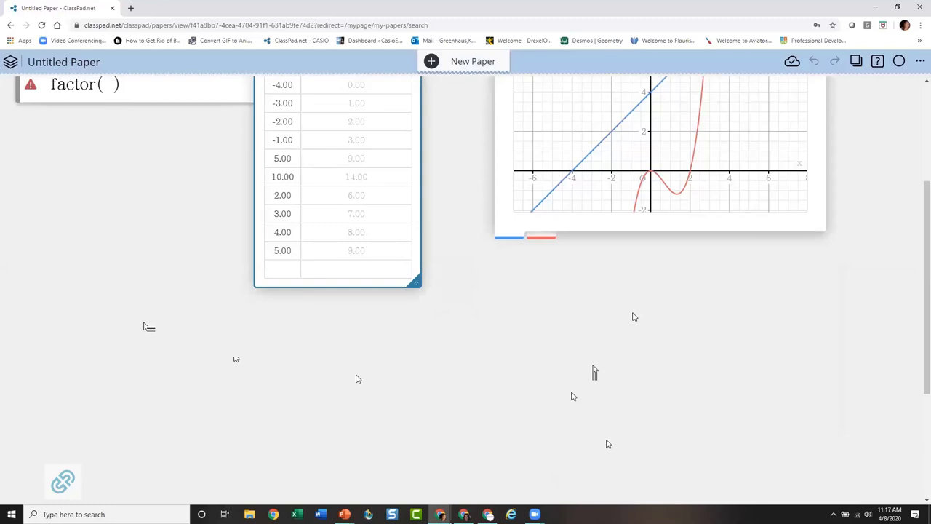
scroll(608, 444, up, 3)
drag(358, 228, 414, 211)
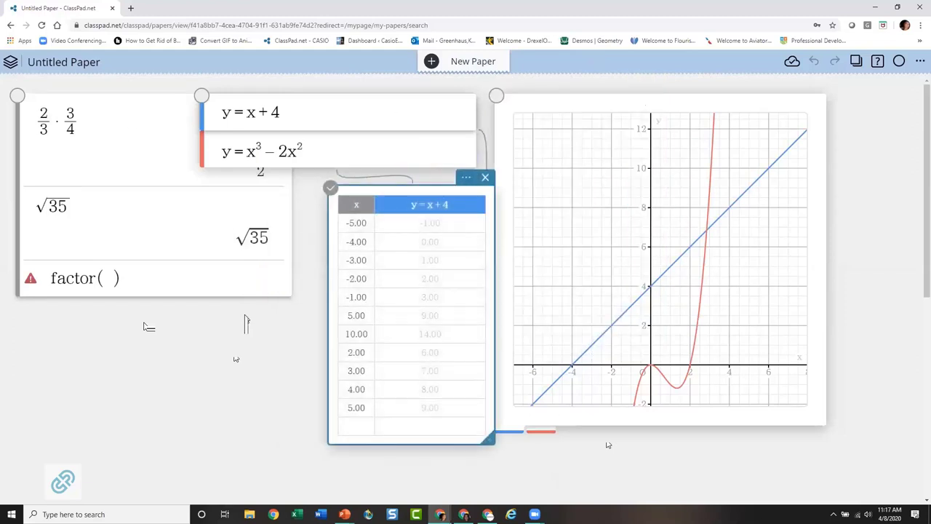
scroll(150, 278, down, 5)
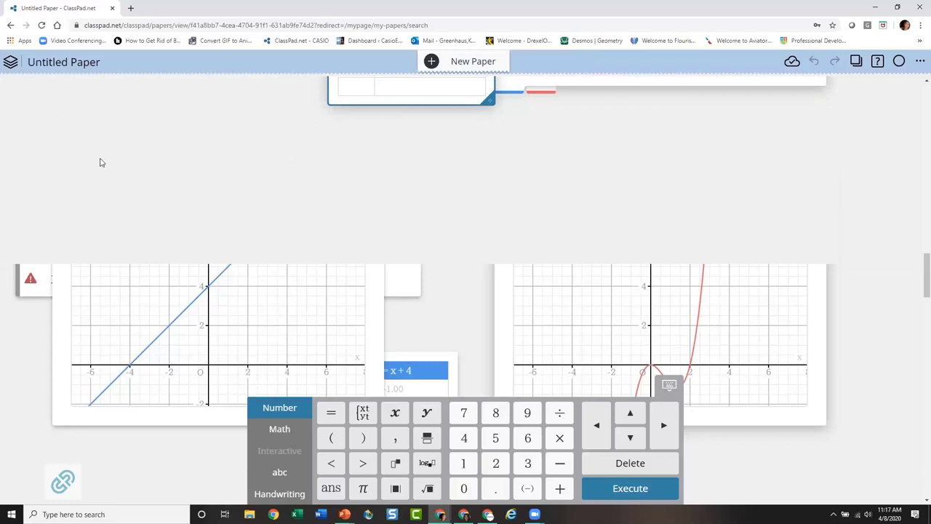
- Insert a geometry window and move it to the upper left of the paper
click(62, 143)
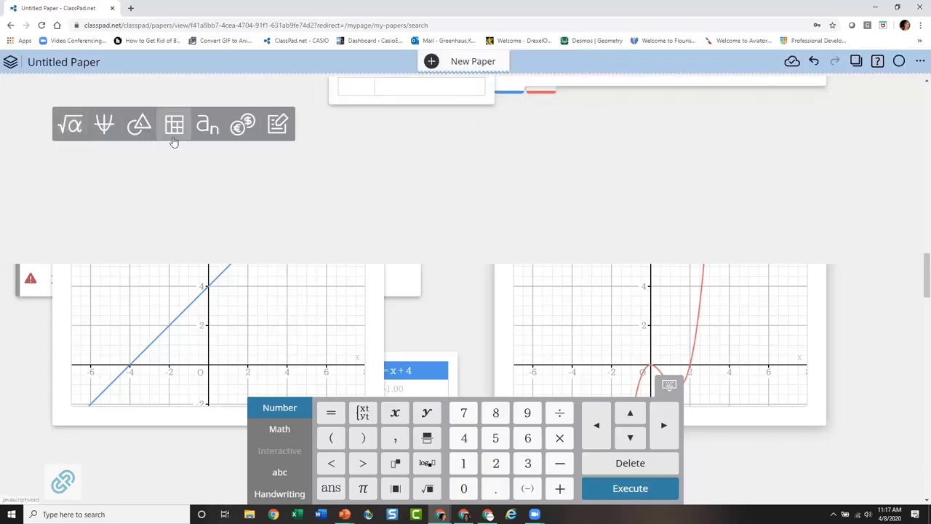
click(732, 380)
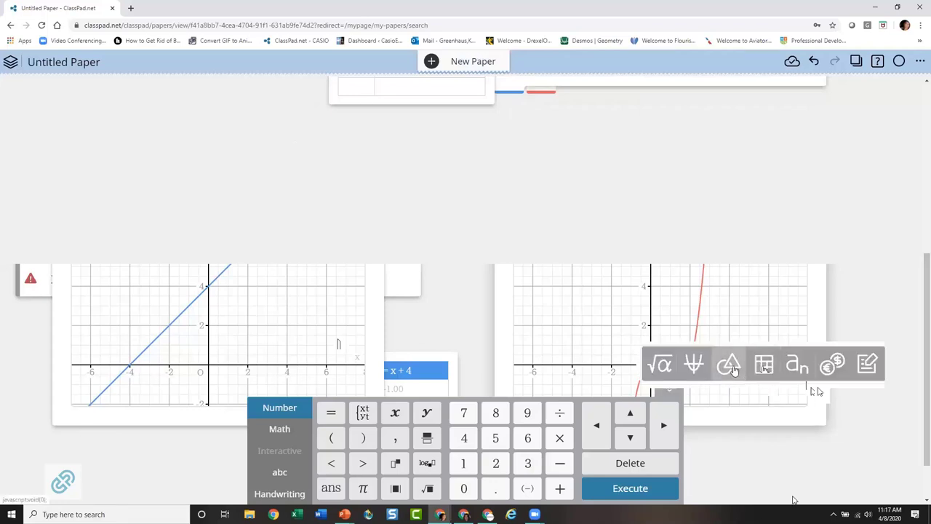
click(730, 366)
mouse_move(721, 138)
mouse_down()
mouse_move(278, 129)
mouse_move(170, 94)
mouse_move(180, 101)
mouse_up()
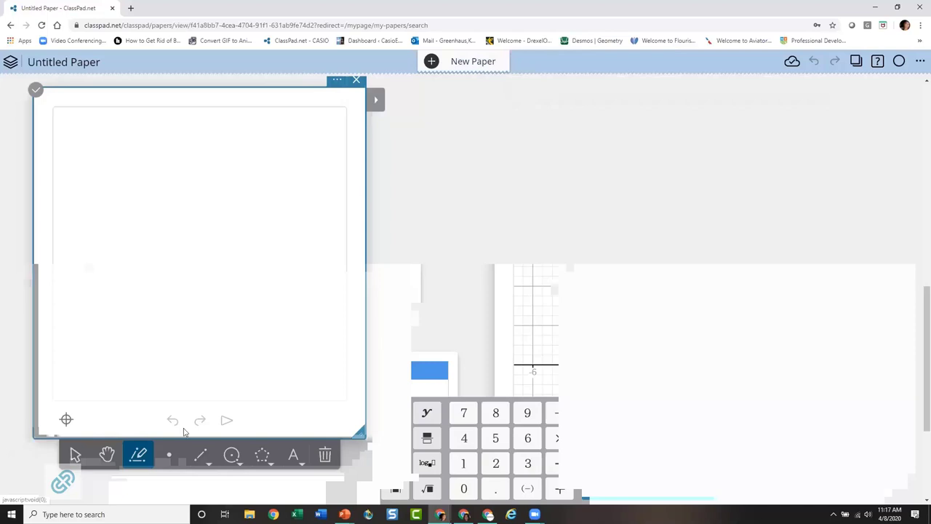
- Place a size-10 protractor on the geometry canvas from the measuring tools
click(74, 457)
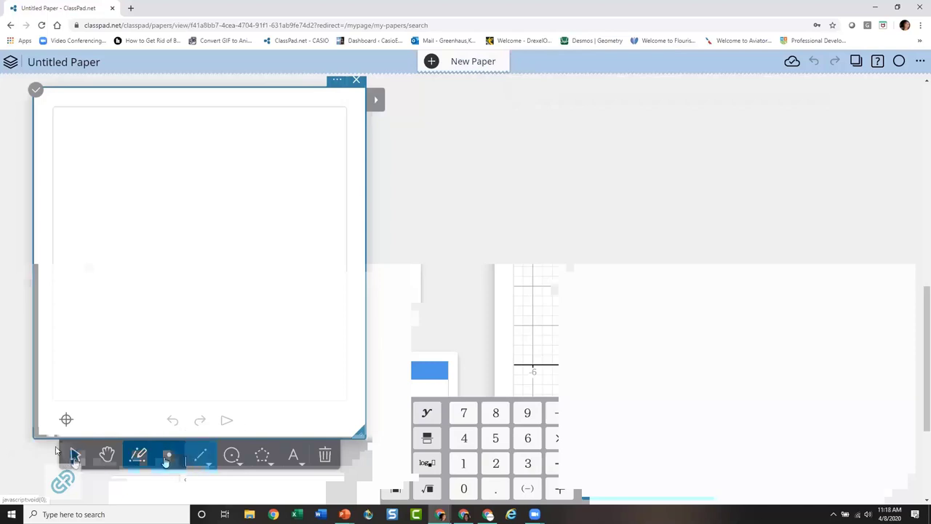
click(202, 462)
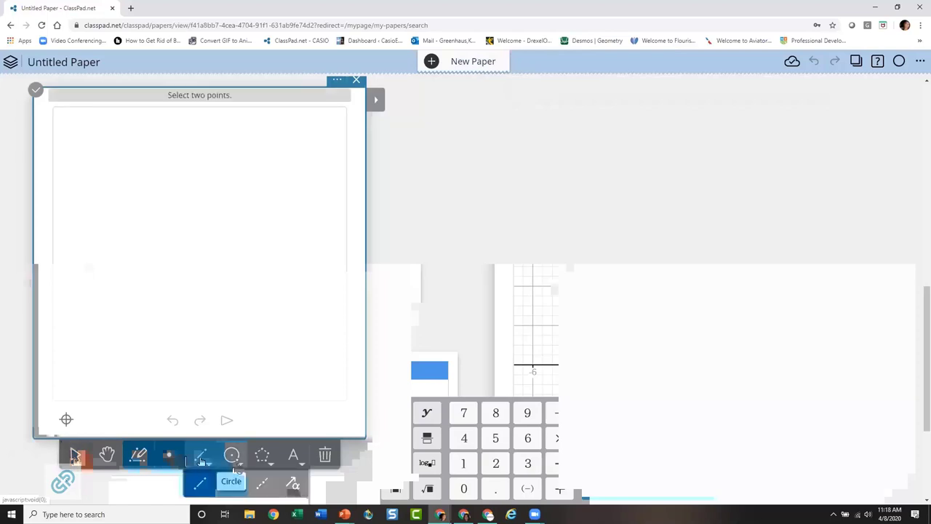
click(268, 464)
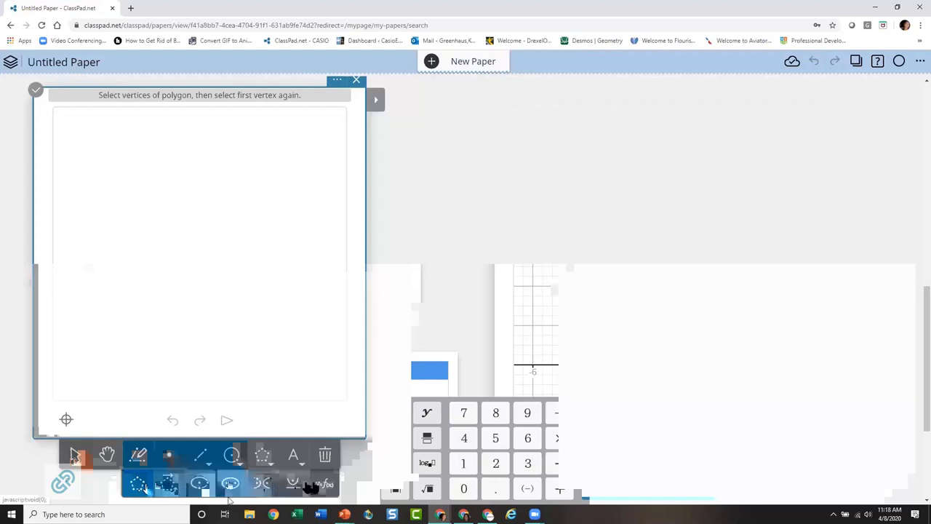
click(296, 459)
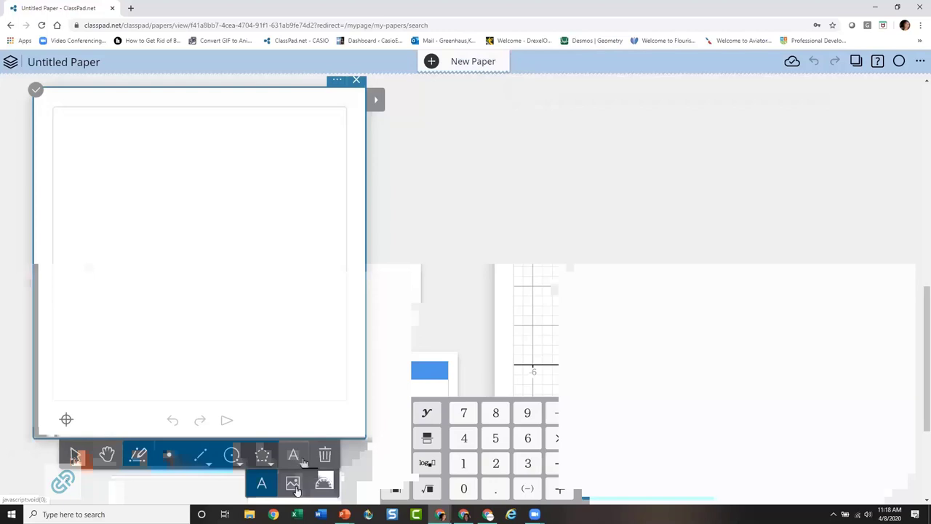
click(324, 488)
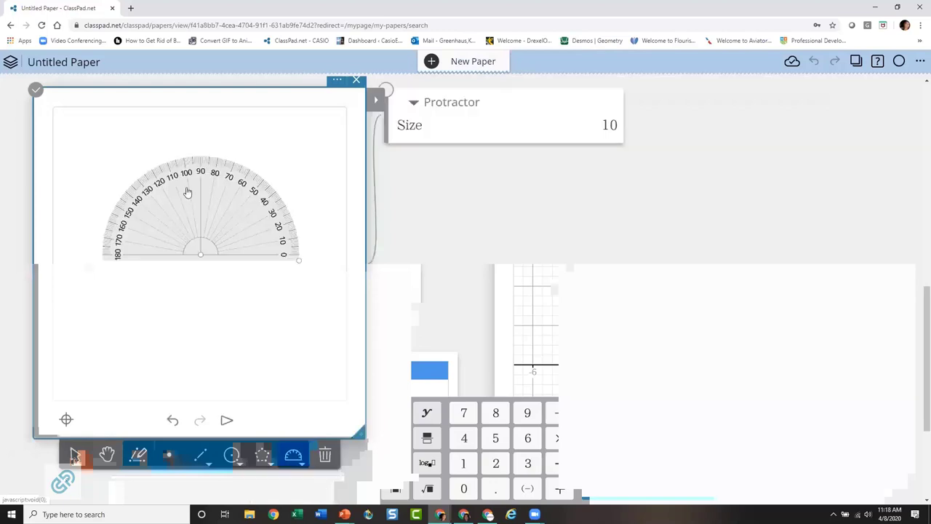
- Draw angle ABC and align the protractor's centre on B with 0° along BC
click(197, 457)
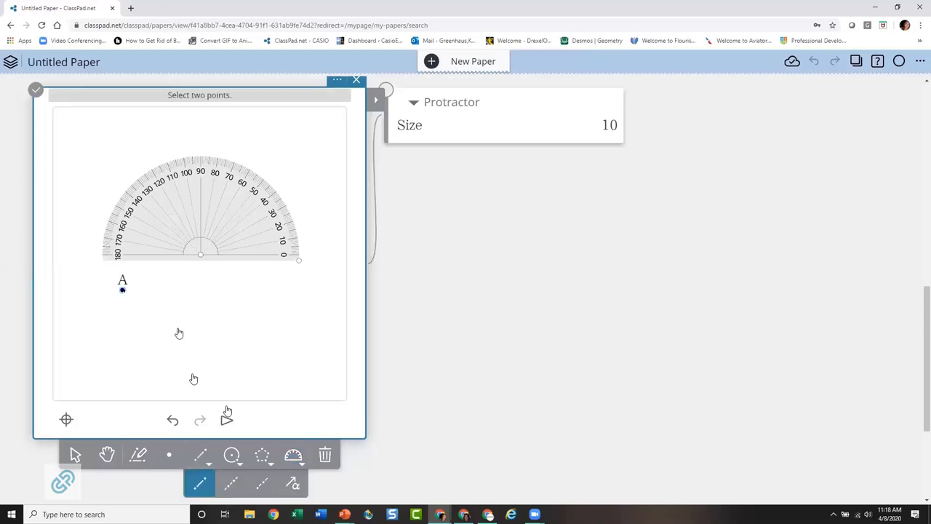
click(181, 356)
click(266, 292)
click(75, 455)
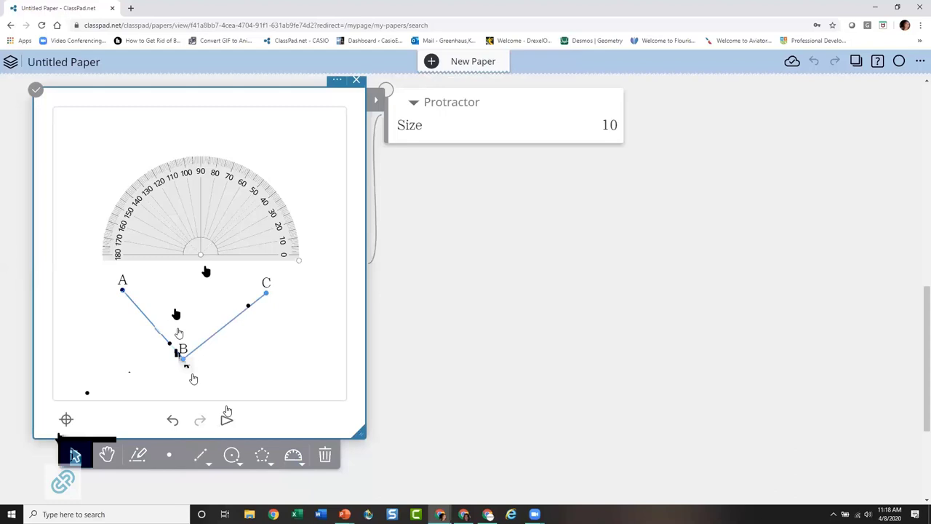
drag(205, 259, 165, 378)
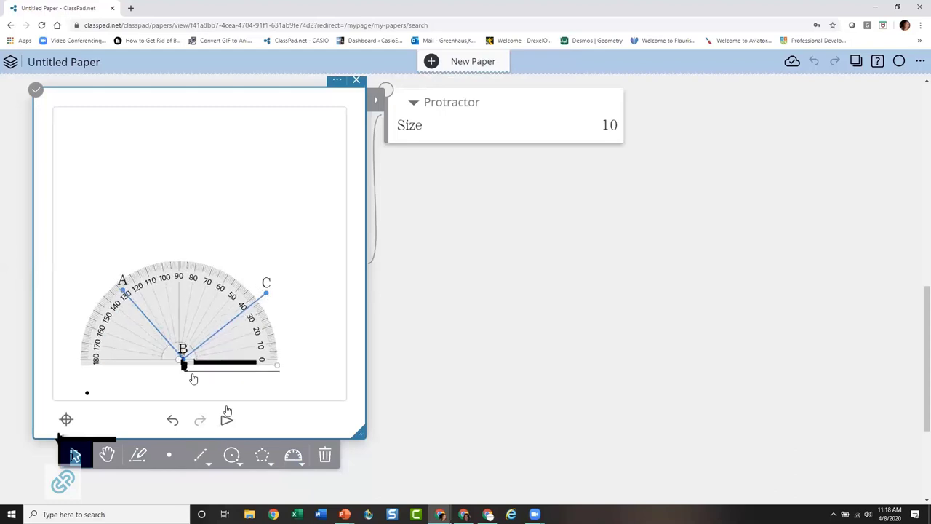
drag(268, 372, 257, 313)
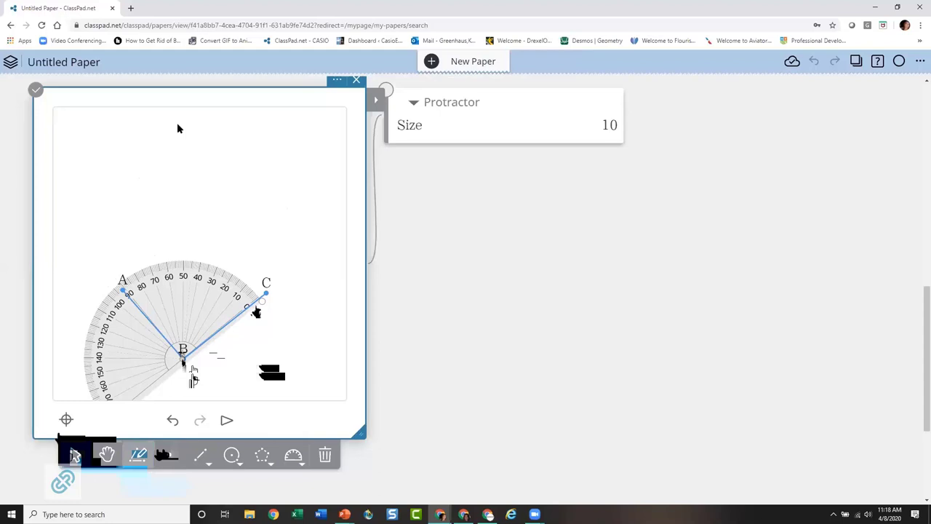
- Sketch triangle DEF and circle G, then shrink the circle by moving point H
mouse_move(168, 126)
mouse_down()
mouse_move(96, 195)
mouse_move(213, 175)
mouse_up()
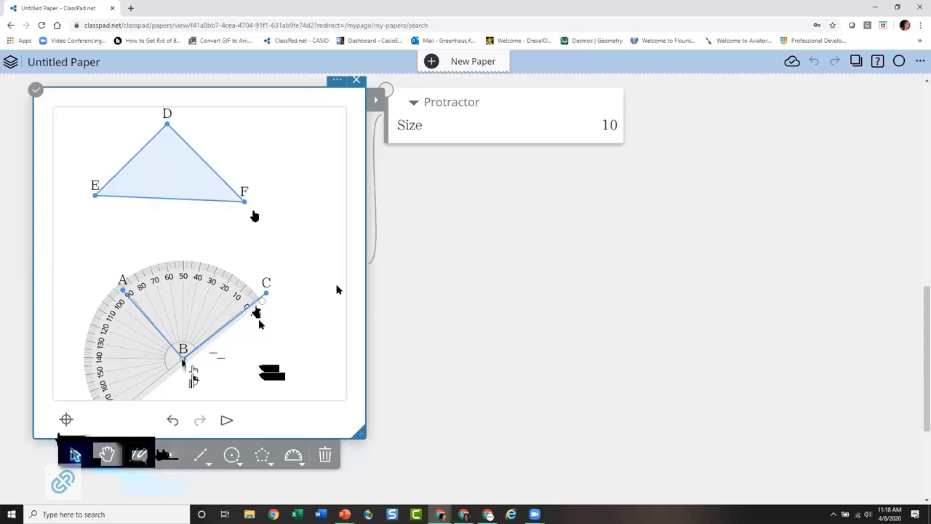
drag(243, 202, 171, 219)
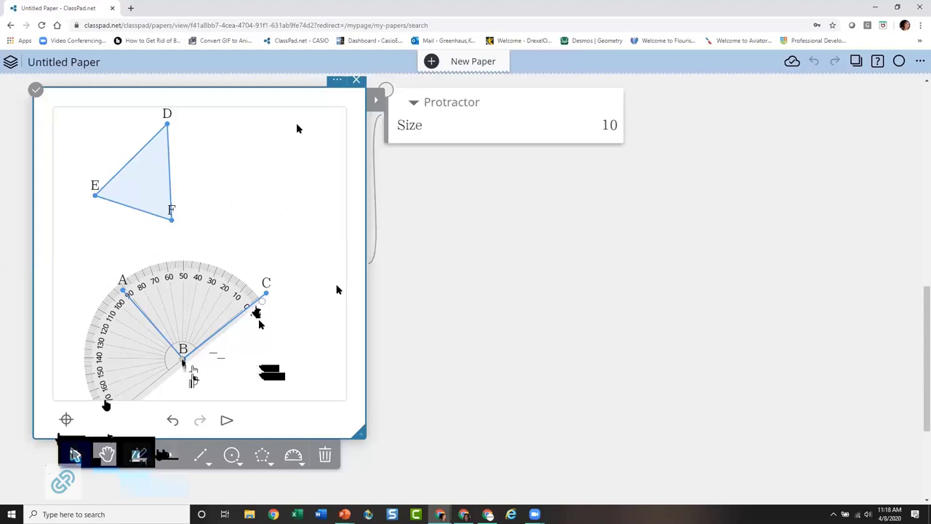
drag(249, 145, 215, 201)
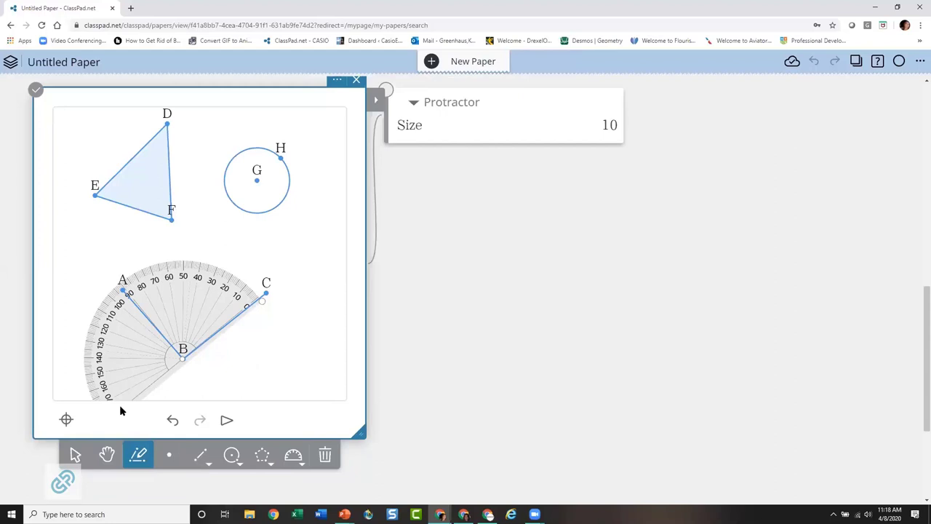
click(75, 454)
drag(280, 162, 271, 204)
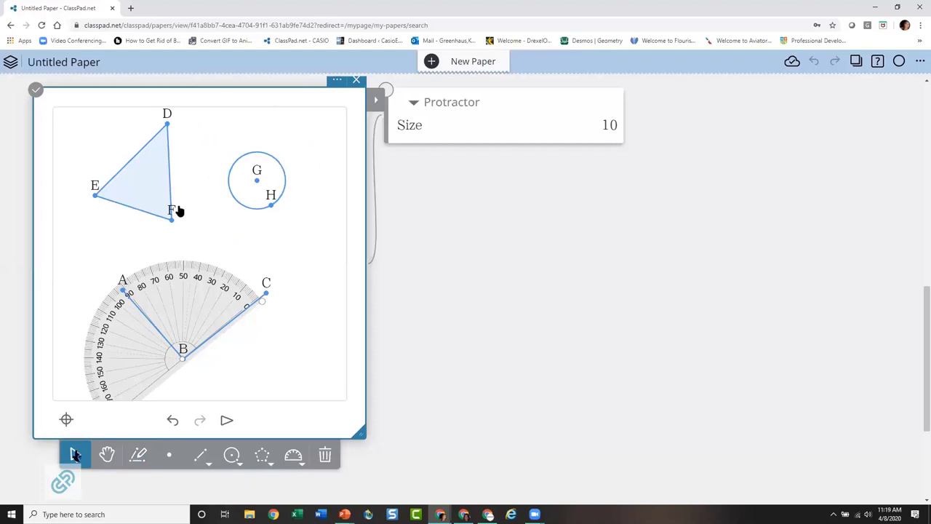
- Browse circle G's Measurement, Construct and Properties options without changes, then leave the geometry figure
click(241, 161)
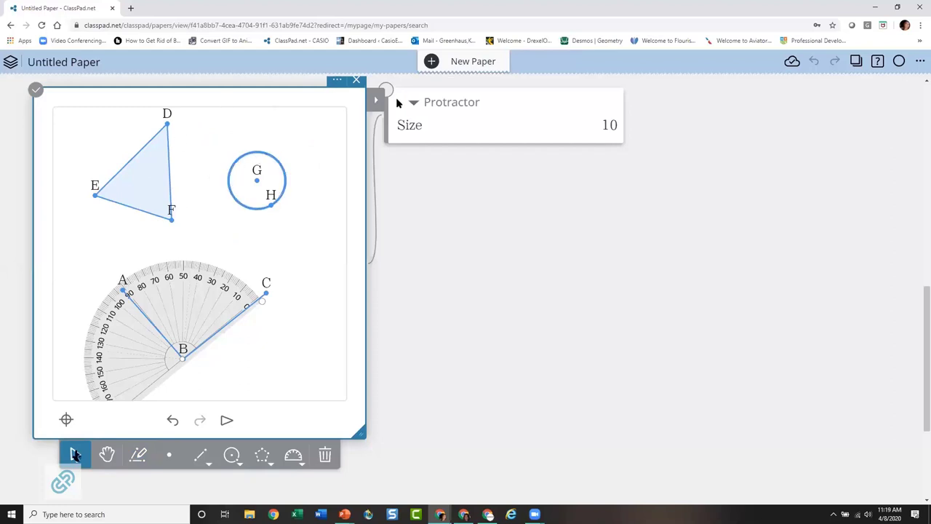
click(375, 100)
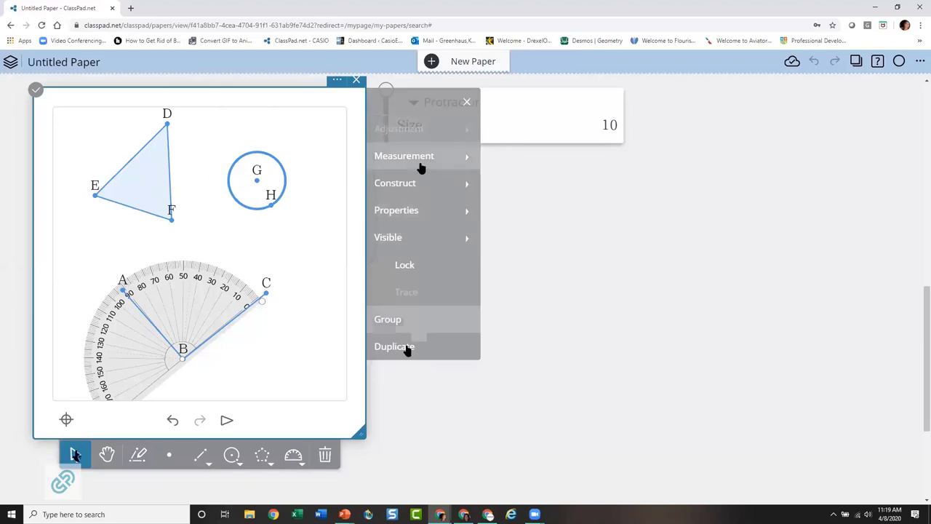
click(458, 158)
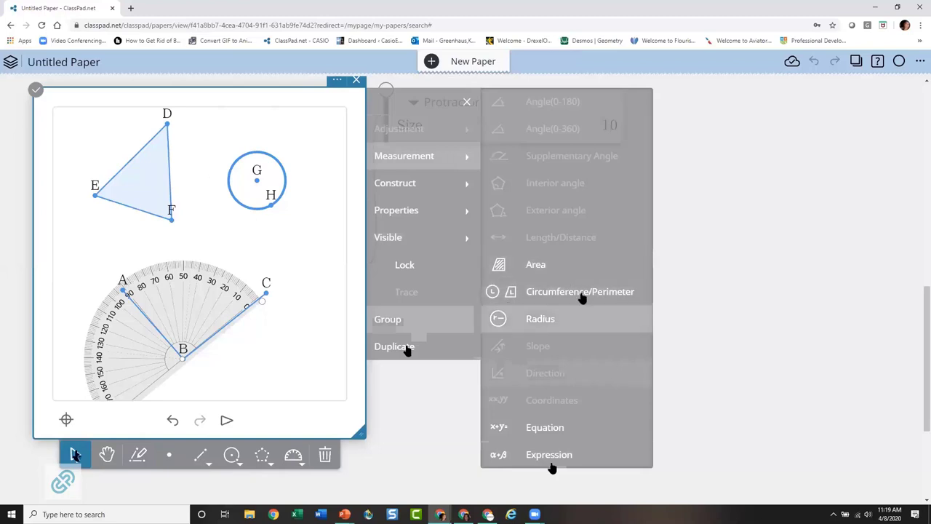
click(312, 228)
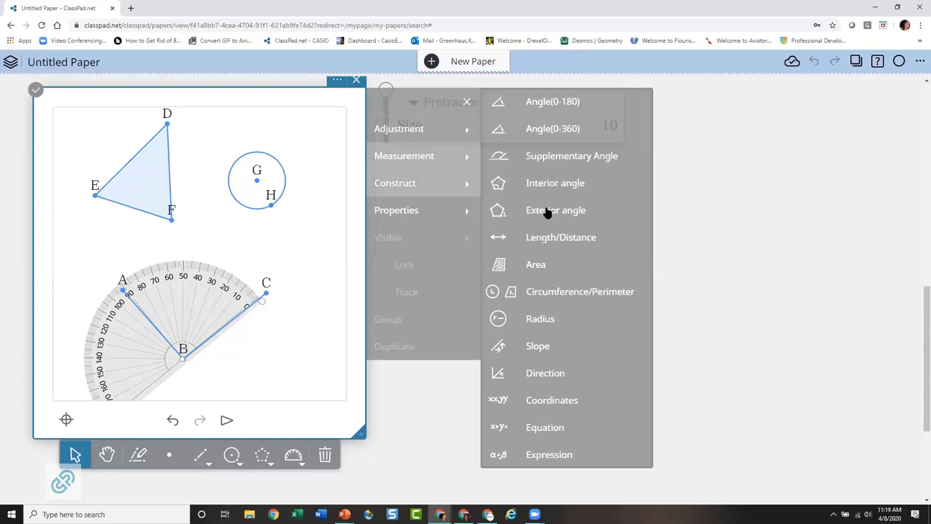
click(469, 184)
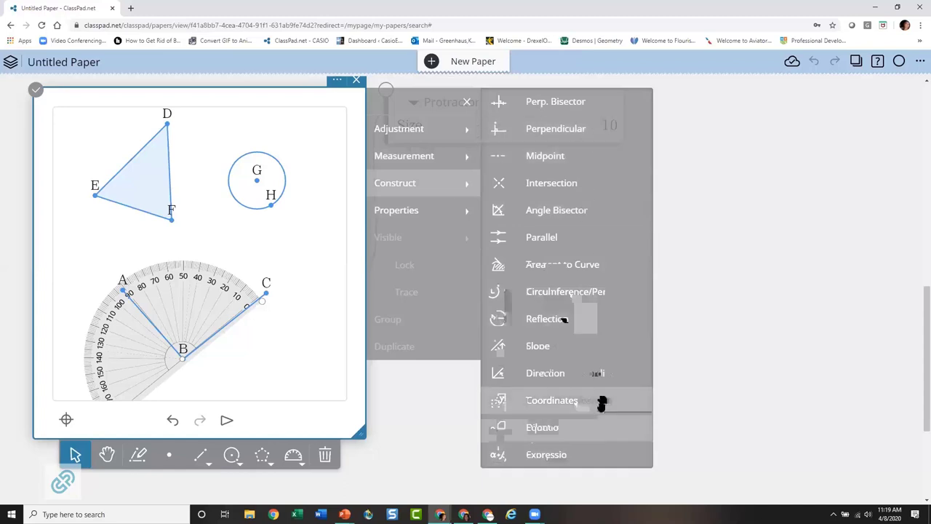
click(465, 217)
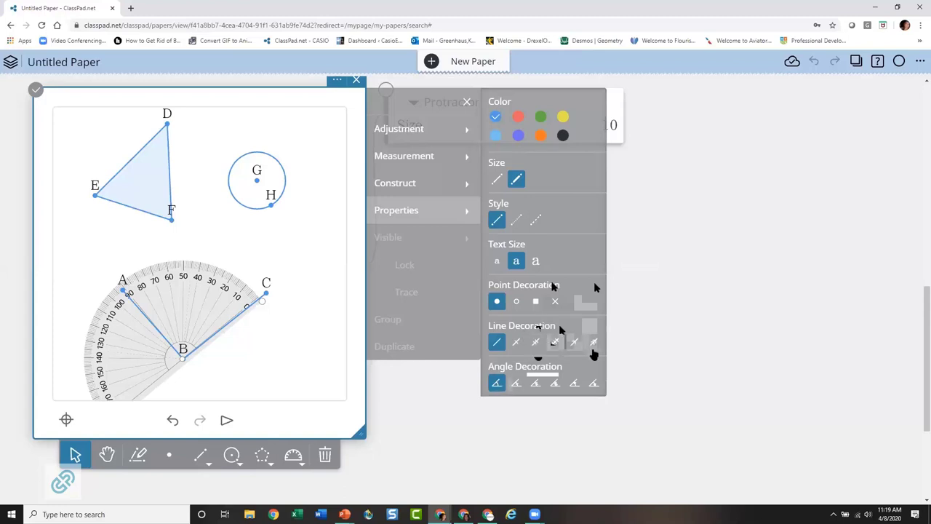
click(272, 107)
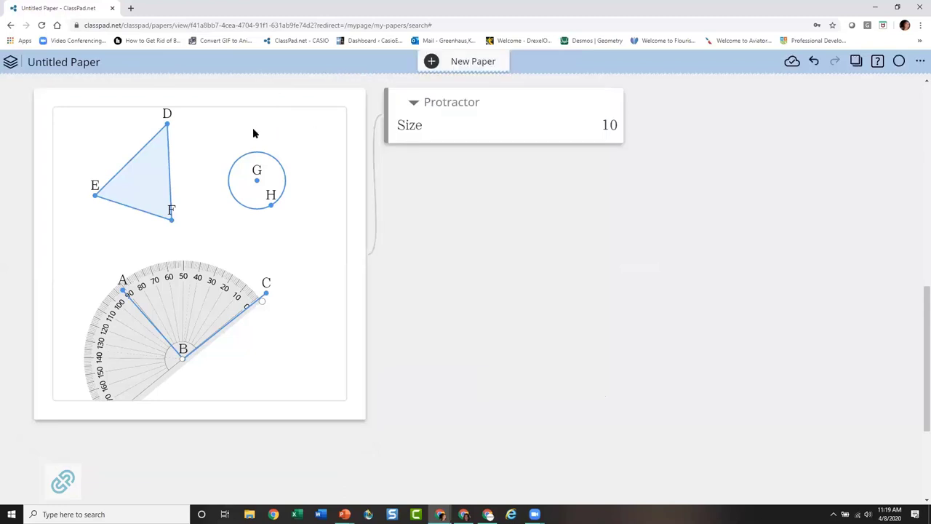
- Add a data table and enter 1, 2, 3, 4 in column A, correcting a mistyped 47 to 4
scroll(287, 131, up, 15)
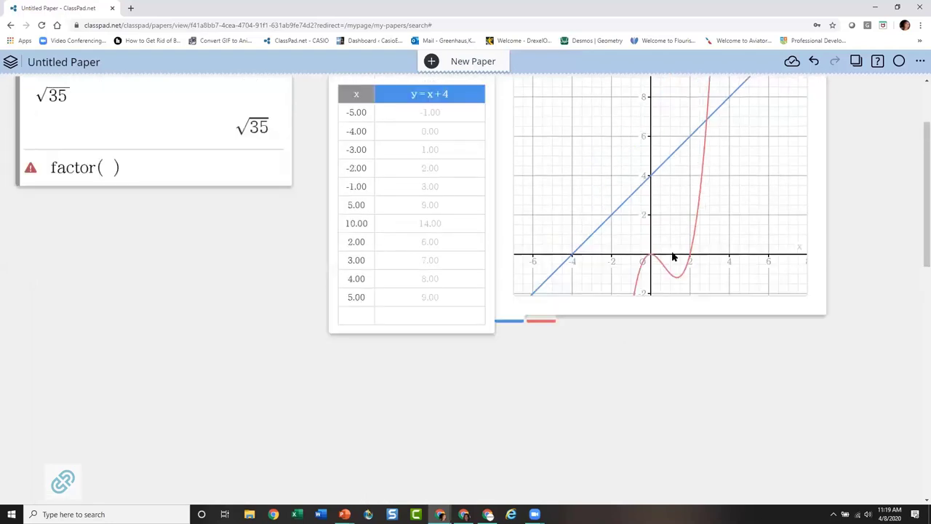
scroll(673, 256, down, 10)
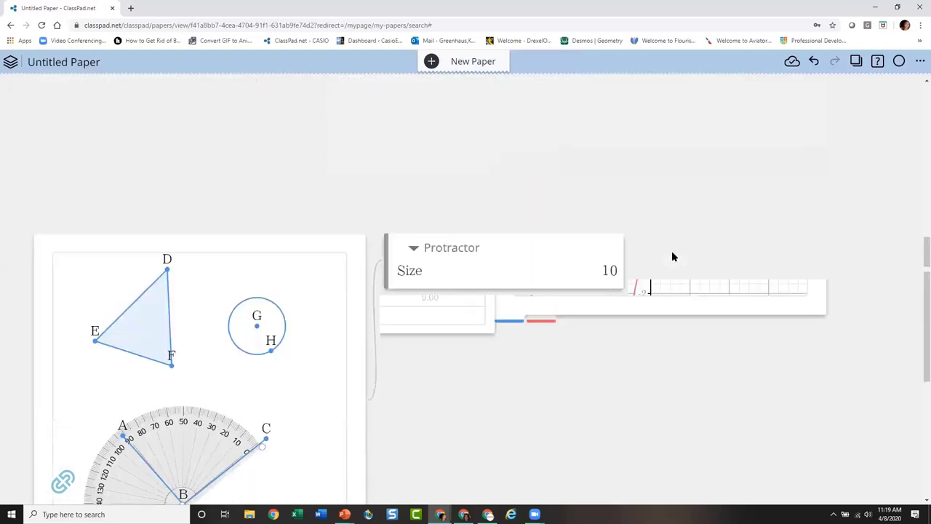
scroll(672, 254, down, 2)
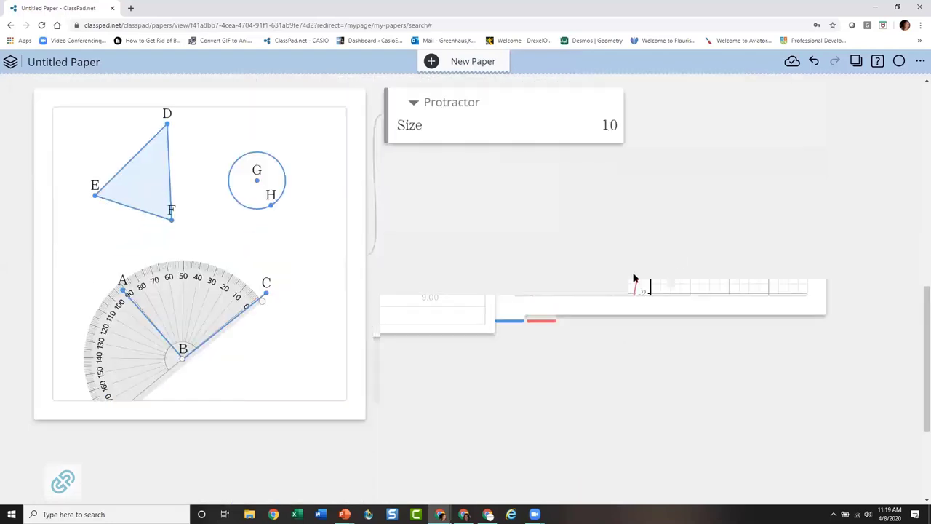
click(449, 207)
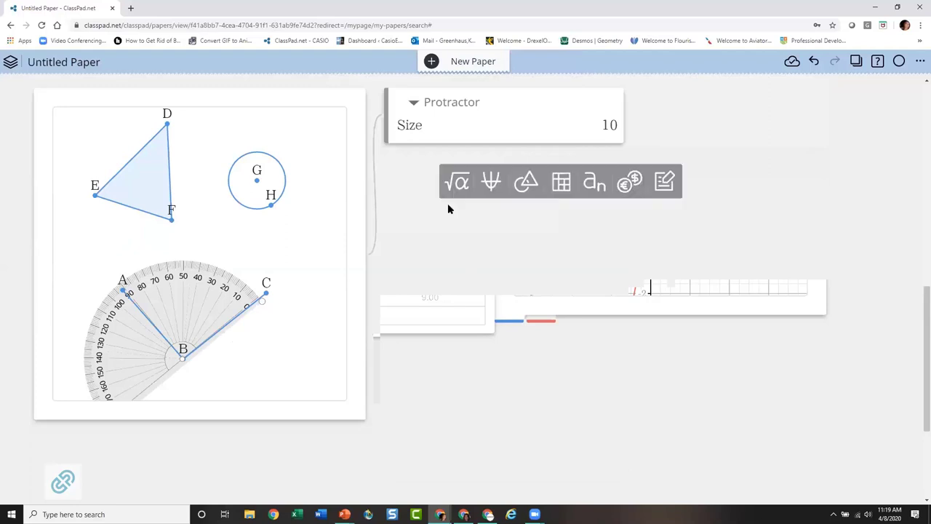
click(561, 182)
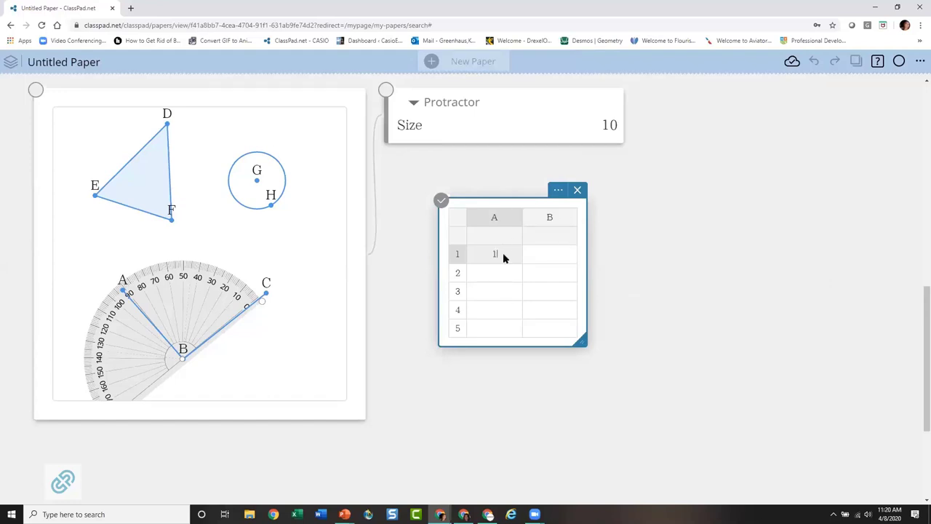
key(Return)
text(2)
key(Return)
text(3)
key(Return)
text(47)
key(Return)
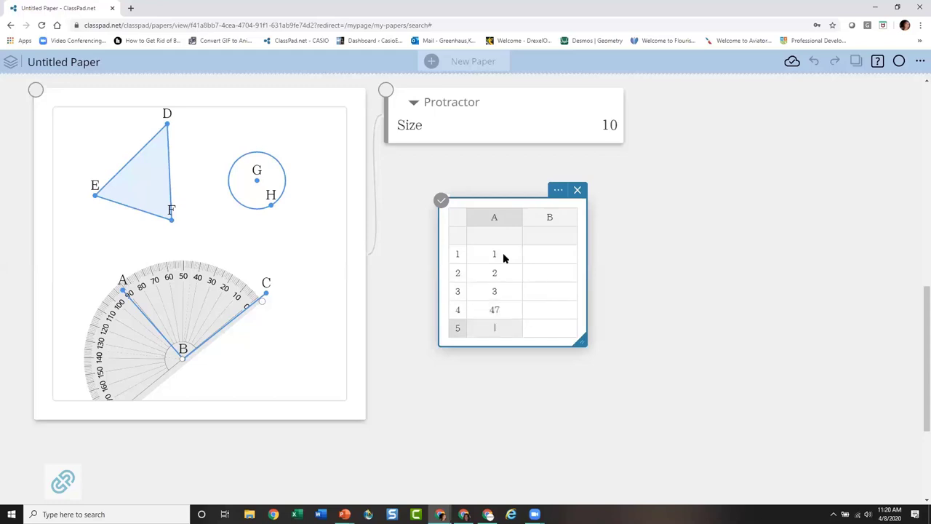
click(509, 312)
text(4)
key(Return)
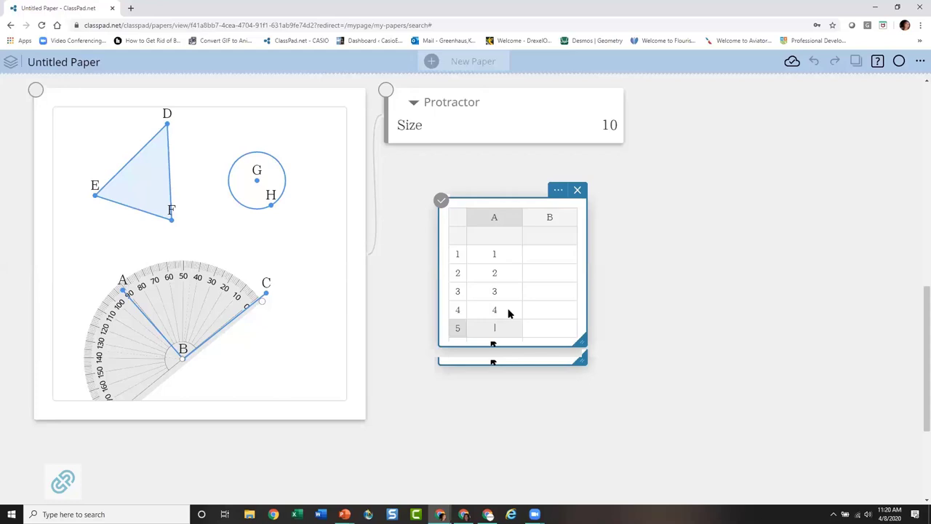
- Enter 7, 12, 15 and 8 down column B of the table
click(556, 250)
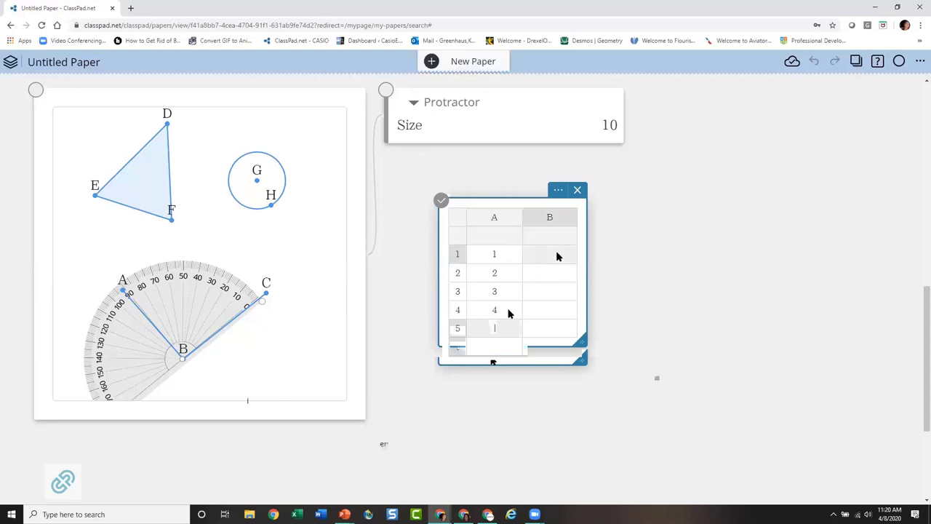
text(7)
key(Return)
text(12)
key(Return)
key(Return)
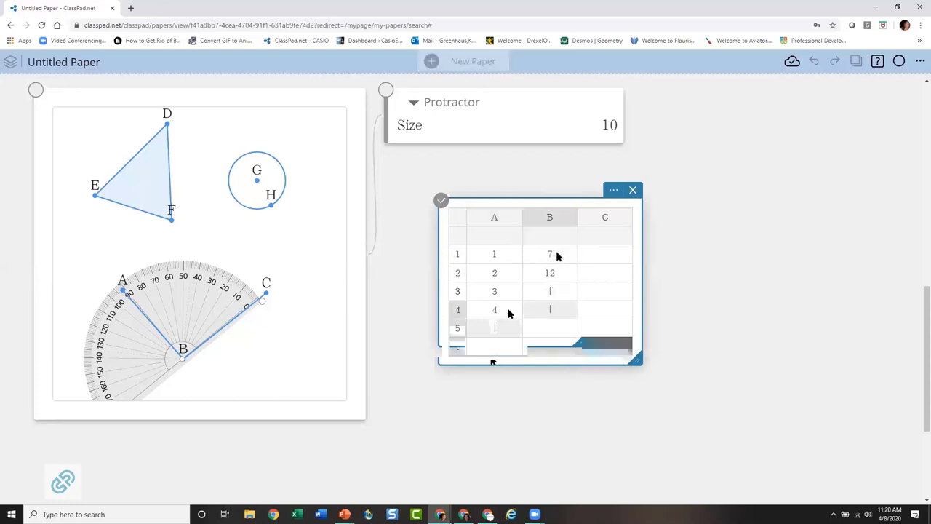
text(15)
key(Return)
text(8)
key(Return)
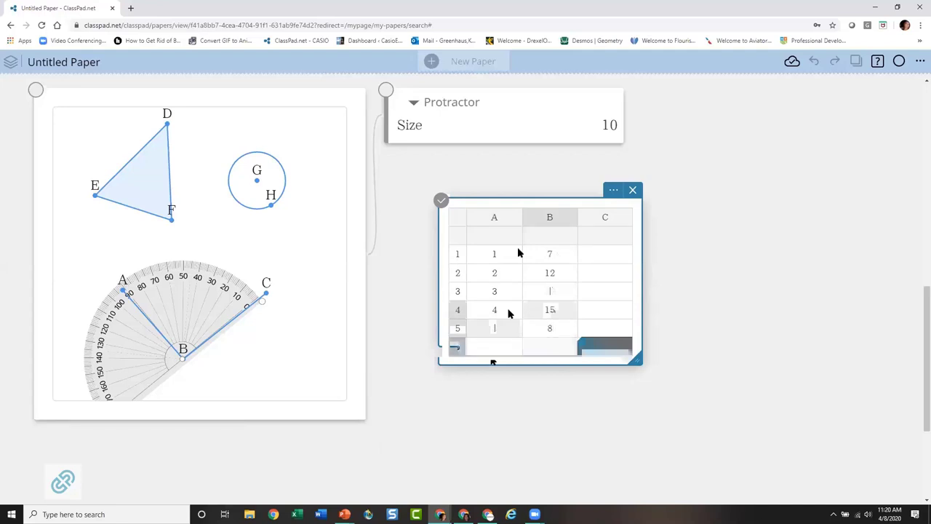
click(500, 234)
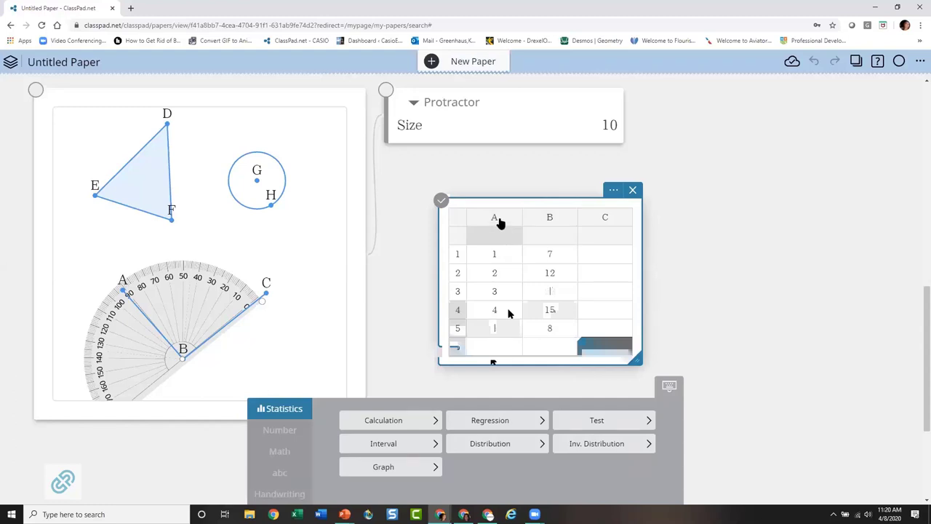
- Move the data table up-left beside the protractor and browse the Statistics Calculation and Regression menus
drag(517, 203, 457, 187)
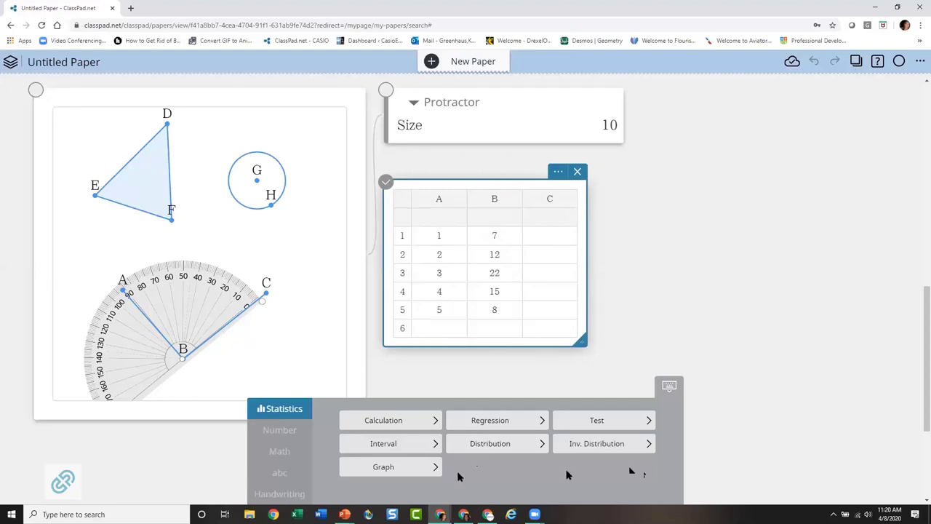
click(433, 427)
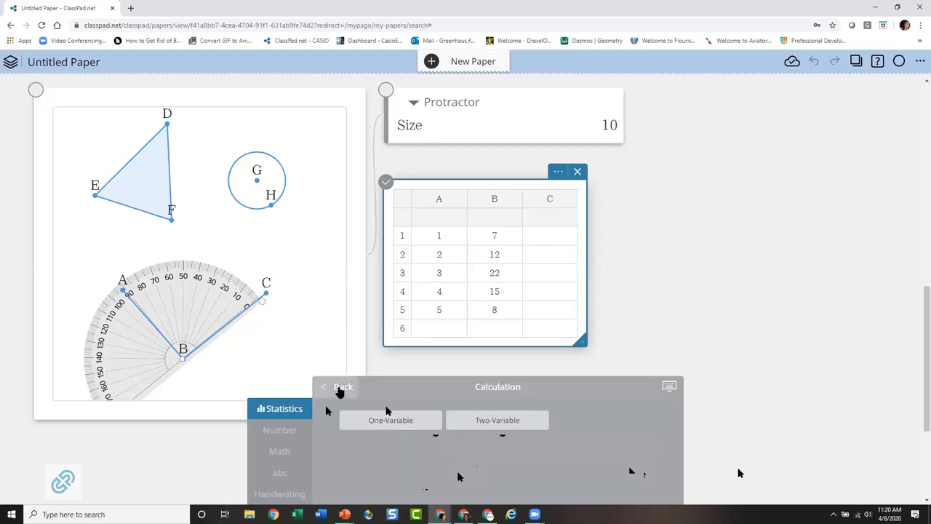
click(506, 426)
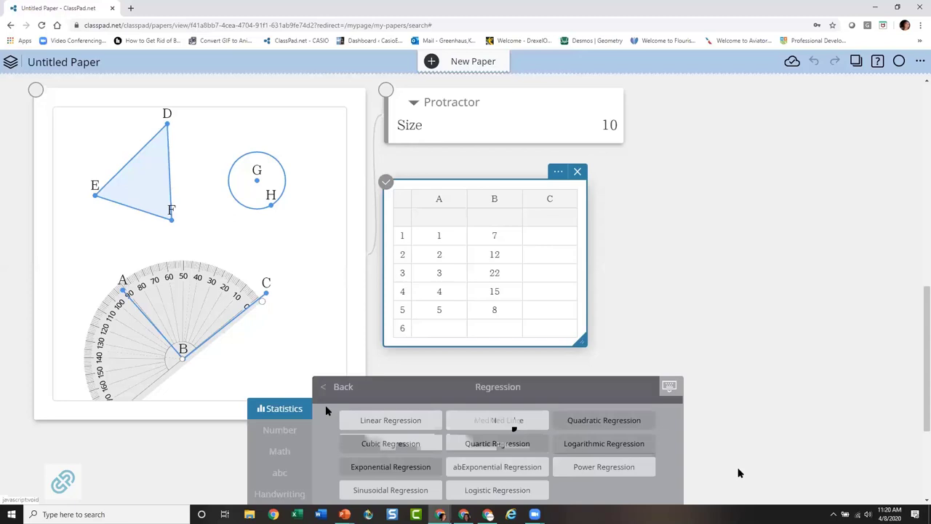
click(342, 387)
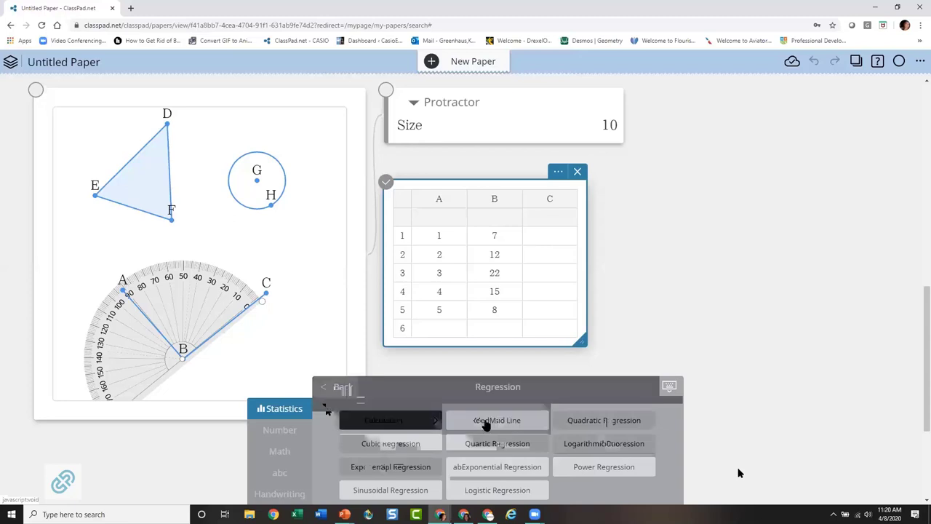
- Browse the Statistics keyboard's Test, Interval and Distribution menus
click(486, 425)
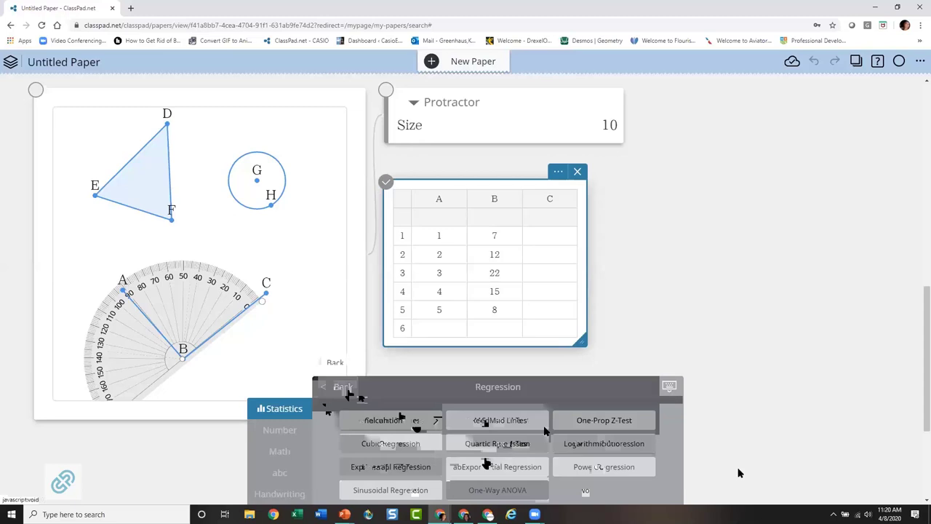
click(391, 443)
click(343, 387)
click(467, 449)
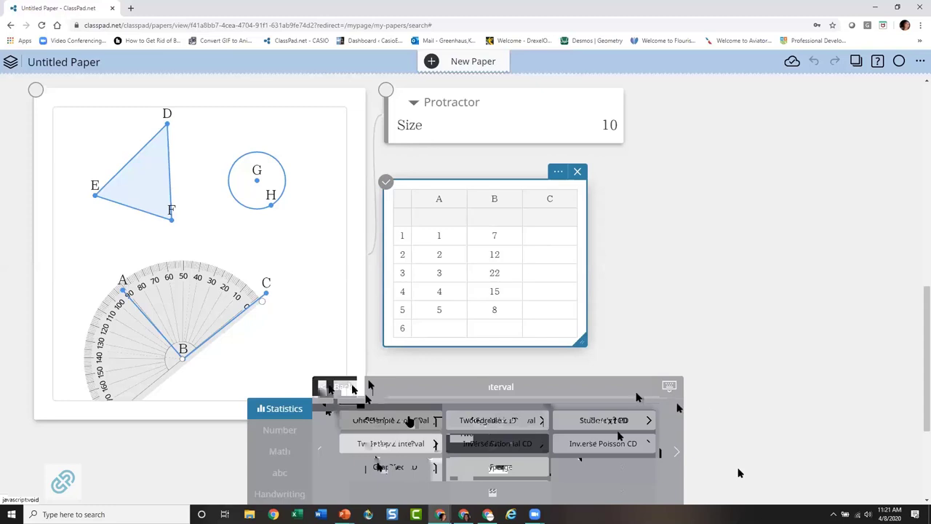
scroll(655, 201, up, 10)
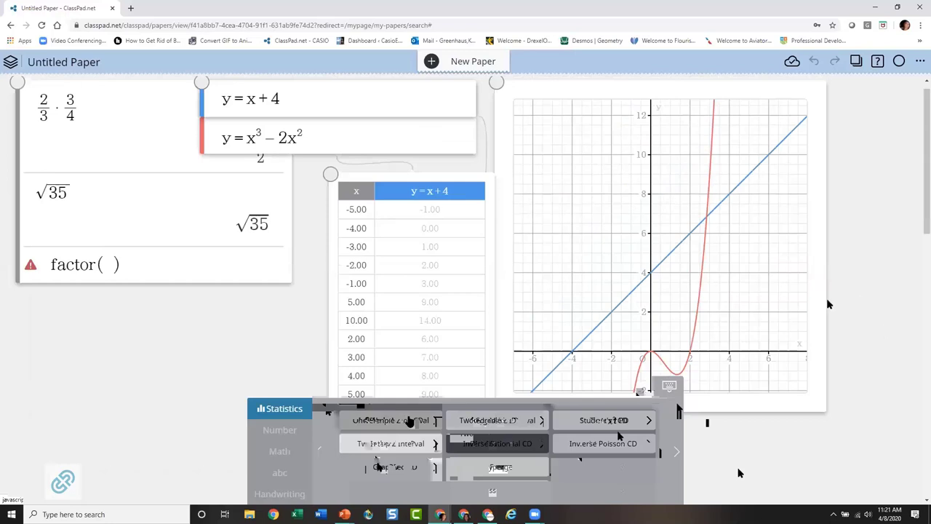
scroll(828, 304, down, 10)
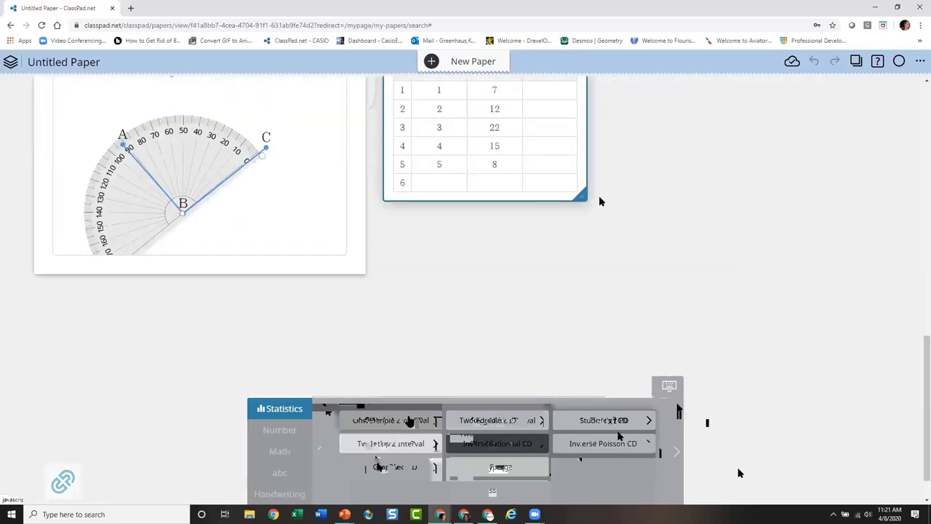
scroll(582, 203, up, 2)
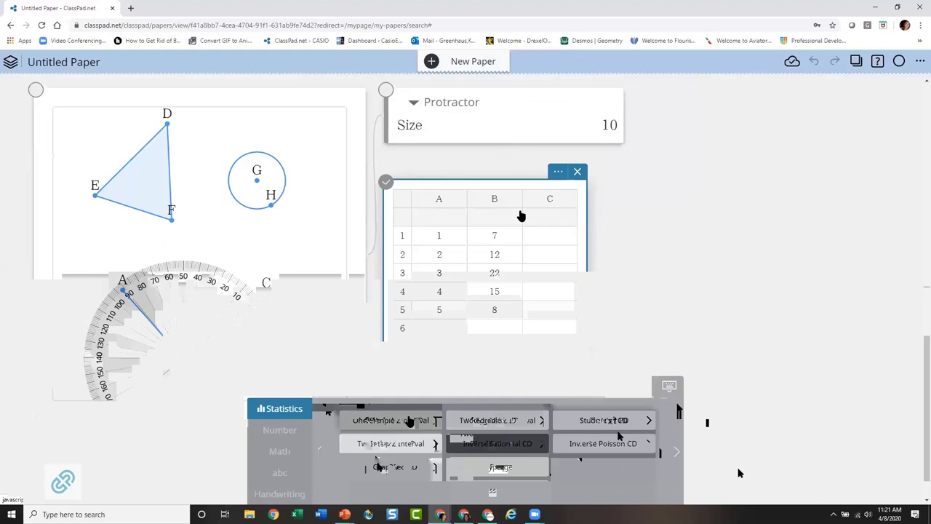
- Select column B of the data table
click(430, 200)
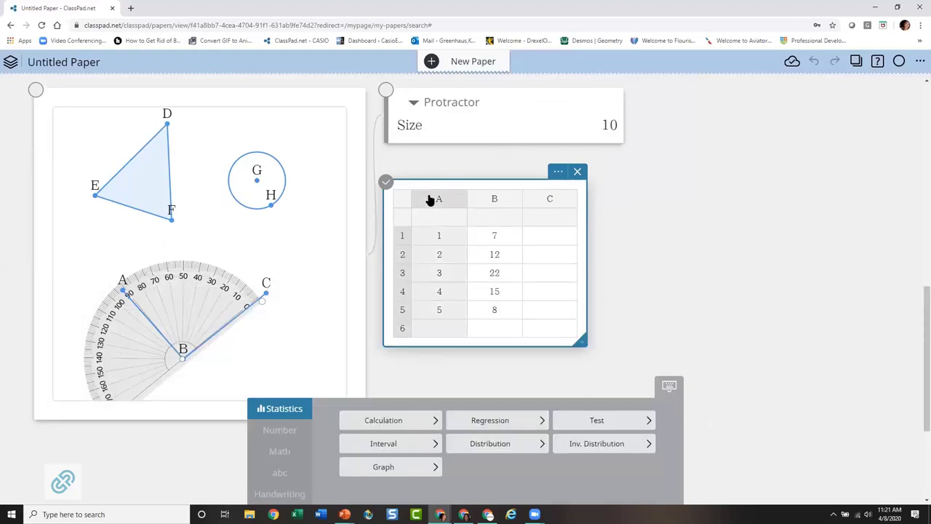
click(493, 201)
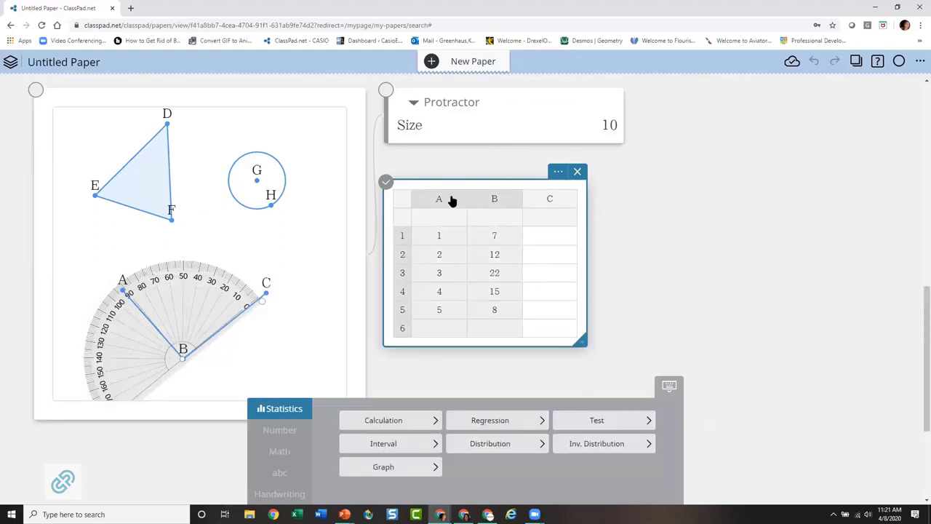
click(493, 204)
click(453, 206)
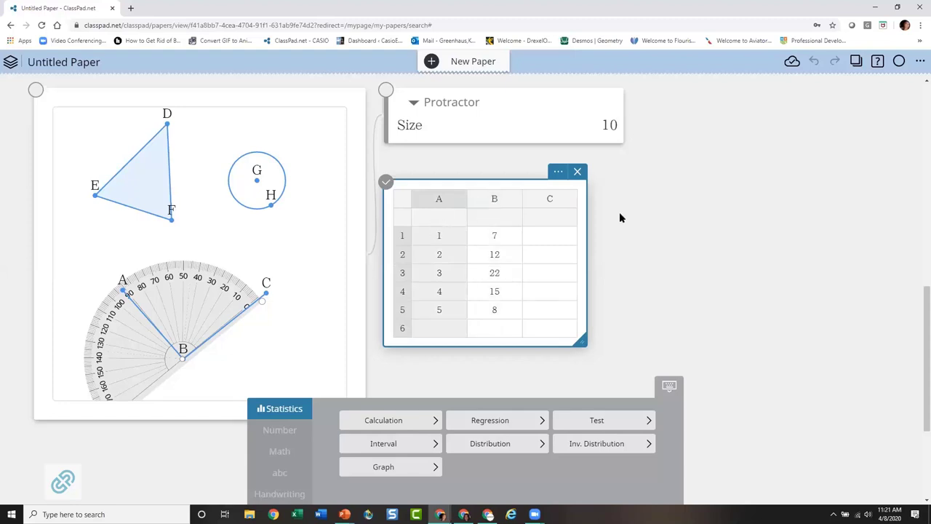
click(494, 202)
click(494, 199)
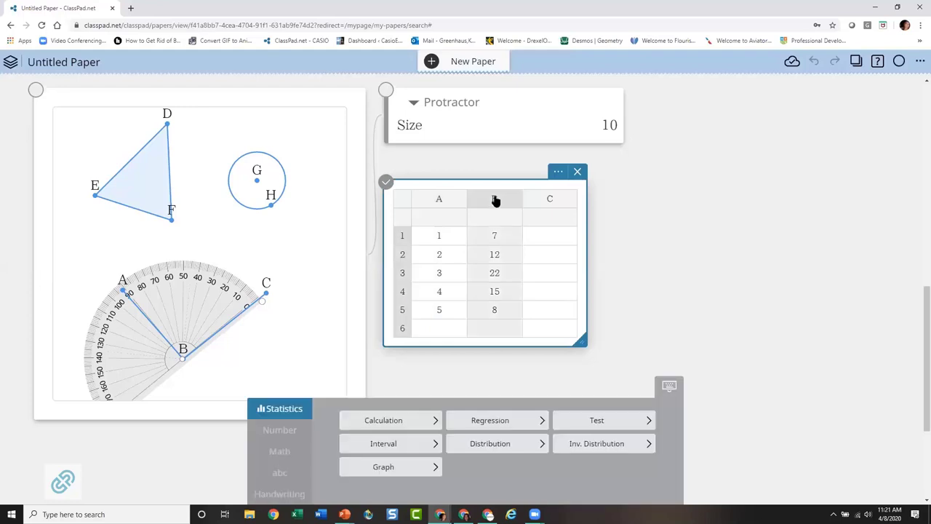
- Compute one-variable statistics for column B and expand all results, showing mean 12.8 and Σx = 64
click(374, 421)
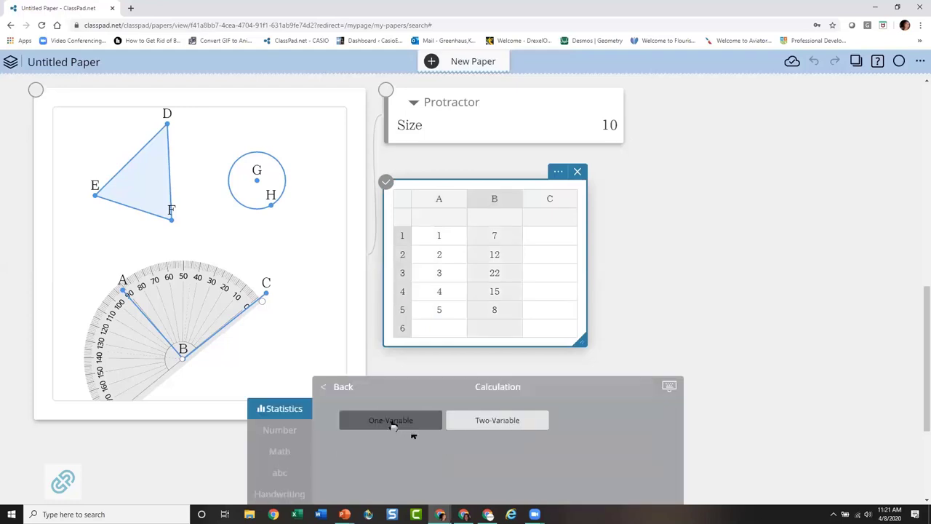
click(393, 424)
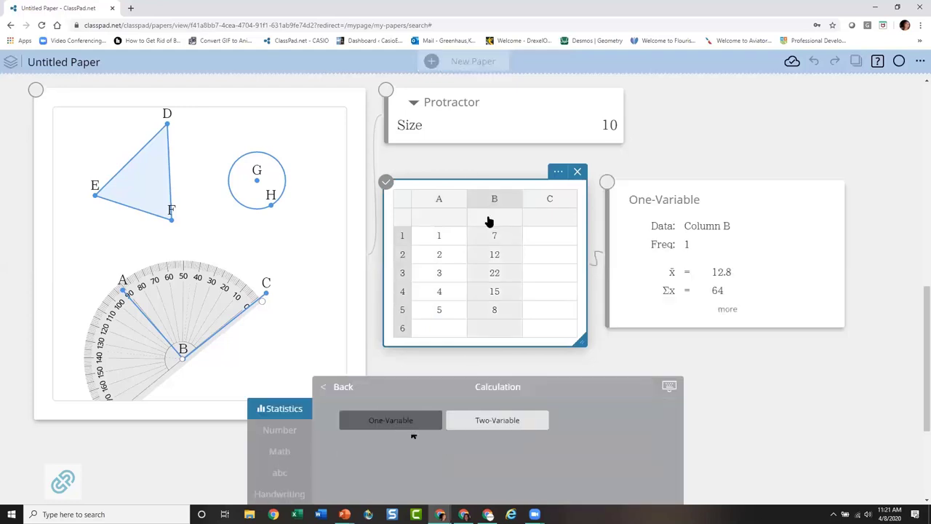
click(728, 311)
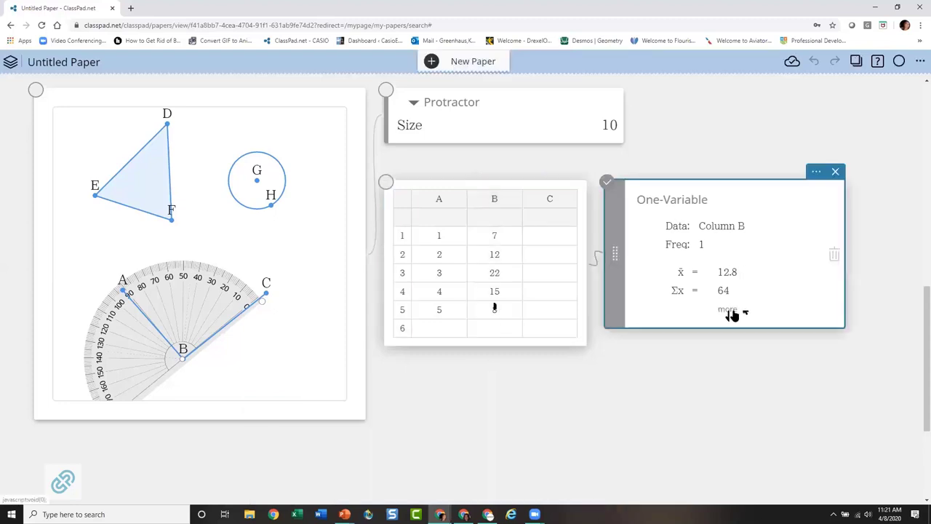
click(728, 311)
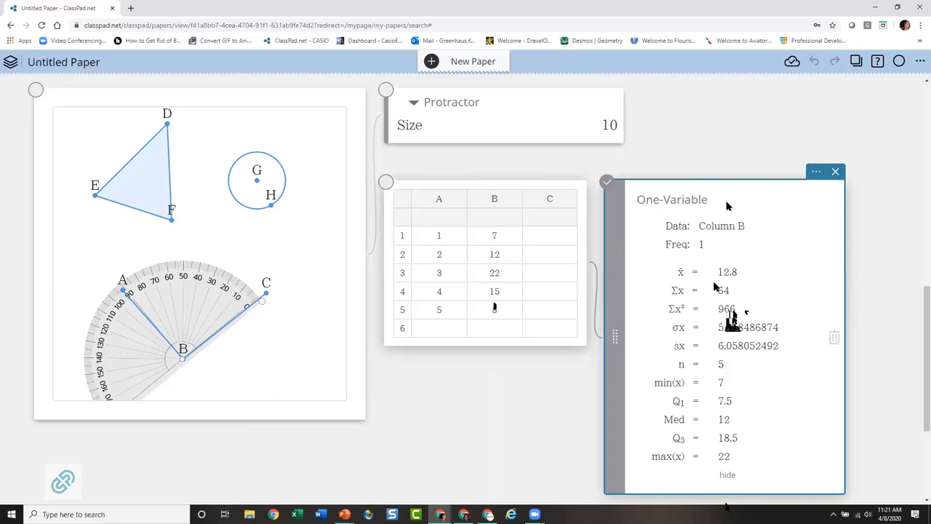
- Graph the table as scatter, box-and-whisker and histogram plots, placing the graph at the top left
scroll(717, 287, up, 3)
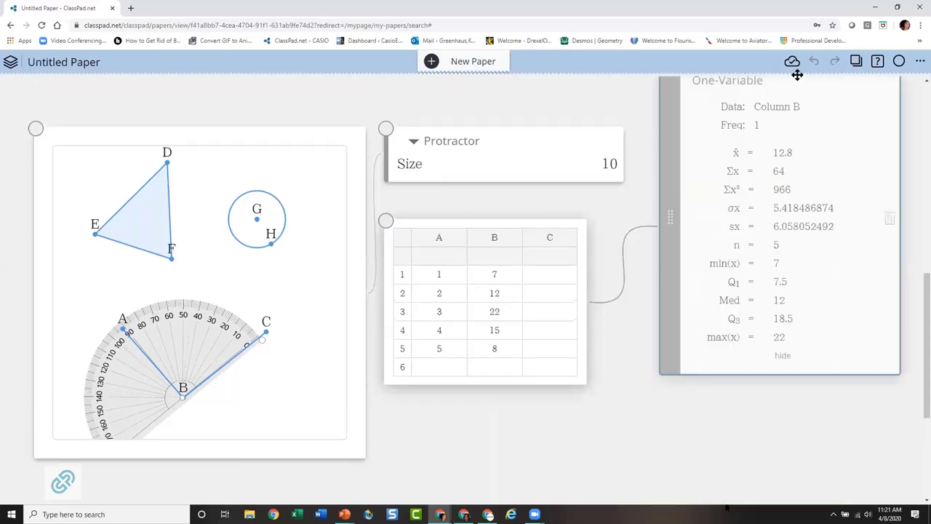
click(547, 332)
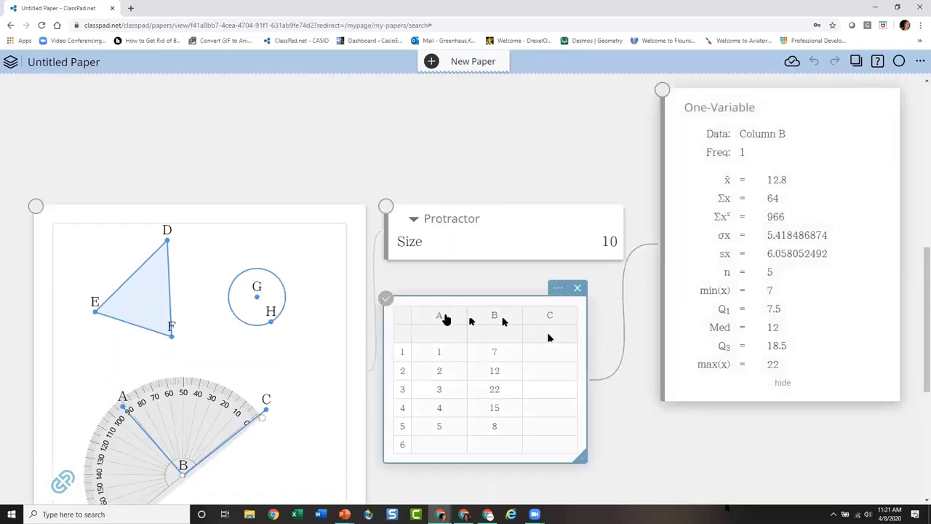
click(502, 320)
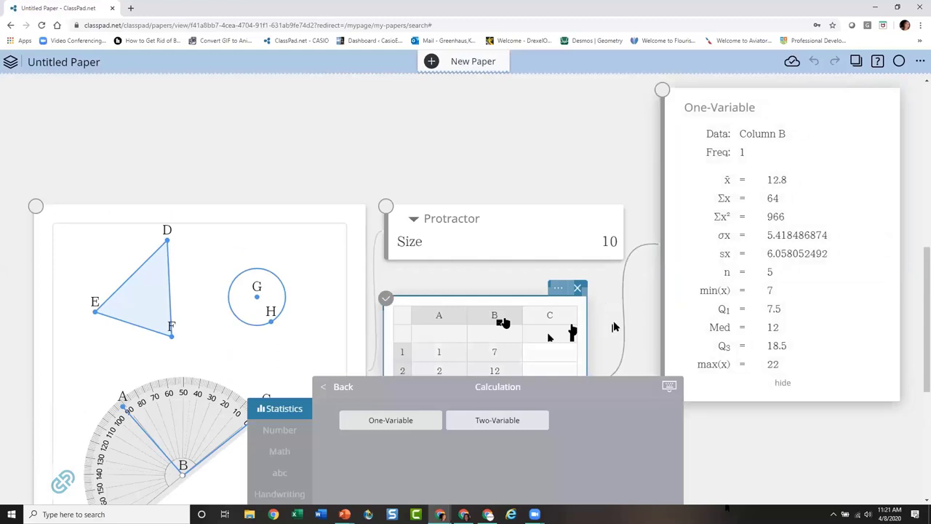
click(349, 388)
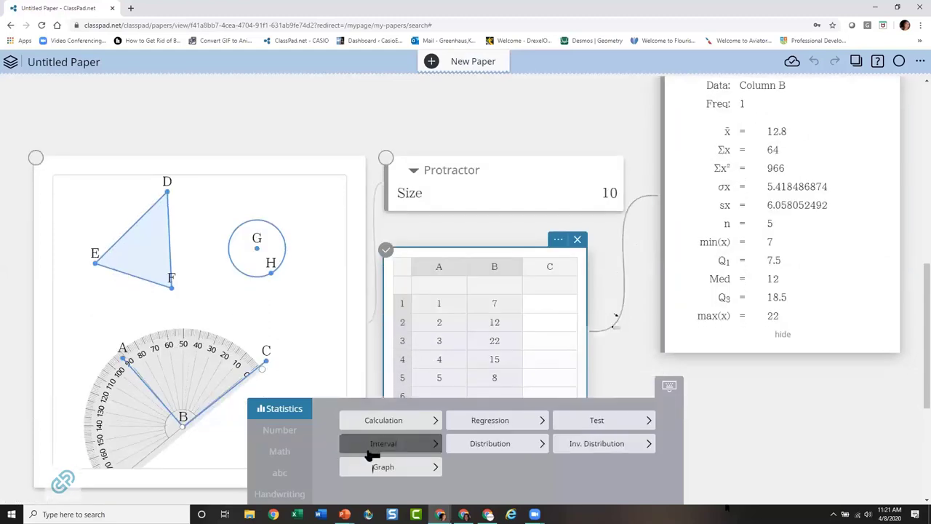
click(386, 466)
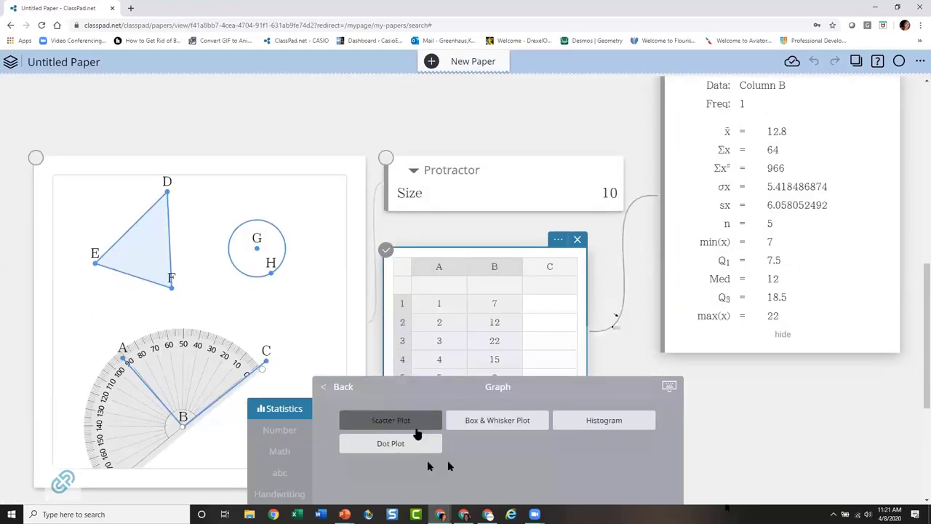
click(391, 420)
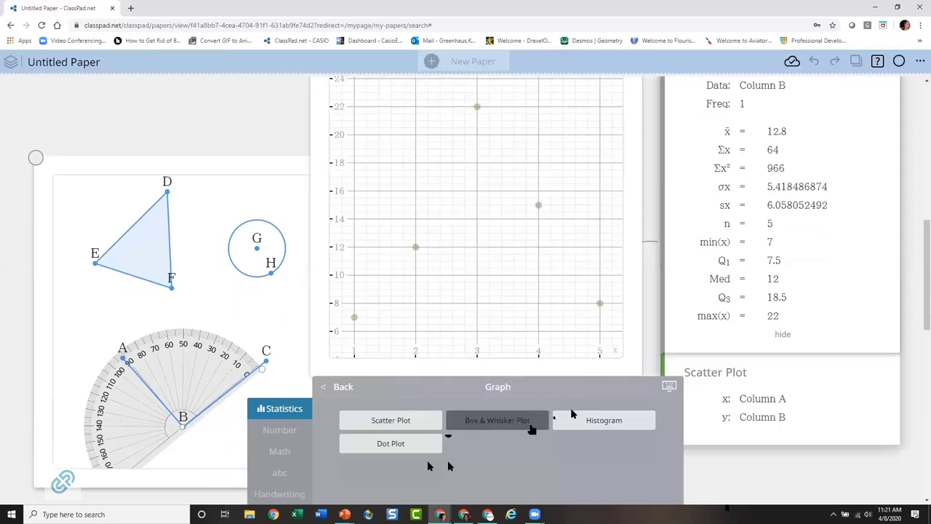
click(610, 423)
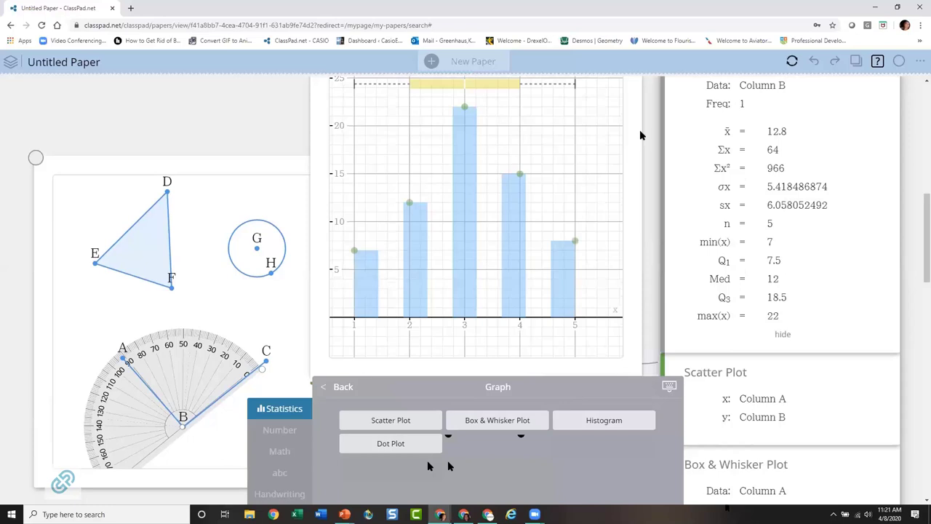
scroll(643, 138, up, 2)
drag(584, 138, 289, 100)
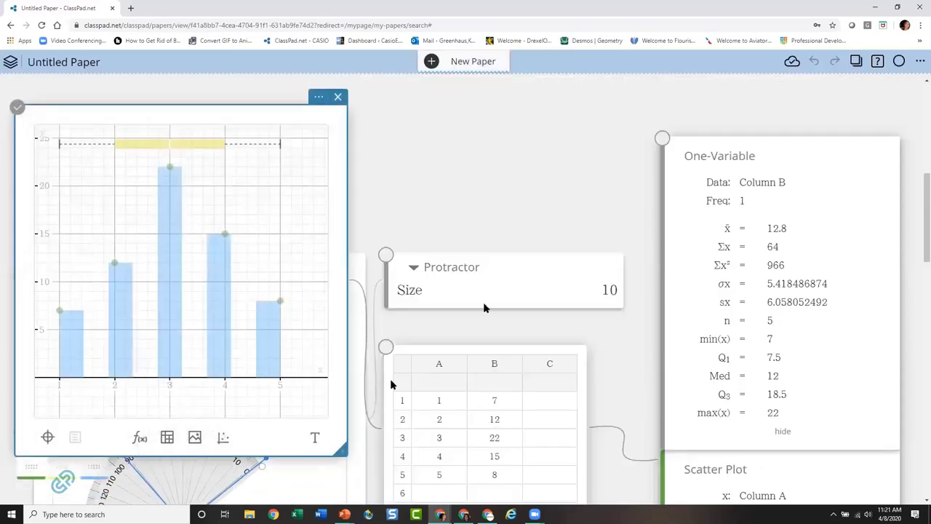
- Drag the box plot out of the histogram graph into its own graph, then review the Histogram settings
click(150, 147)
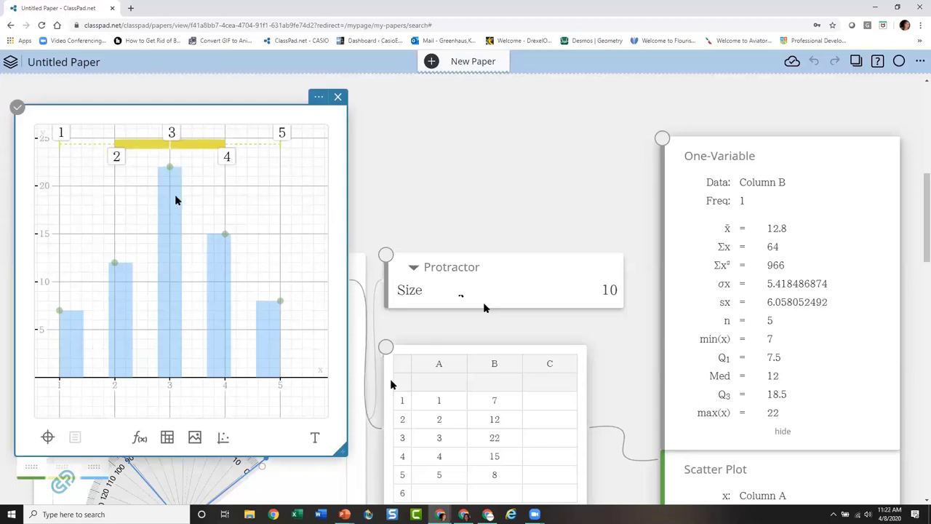
mouse_move(169, 168)
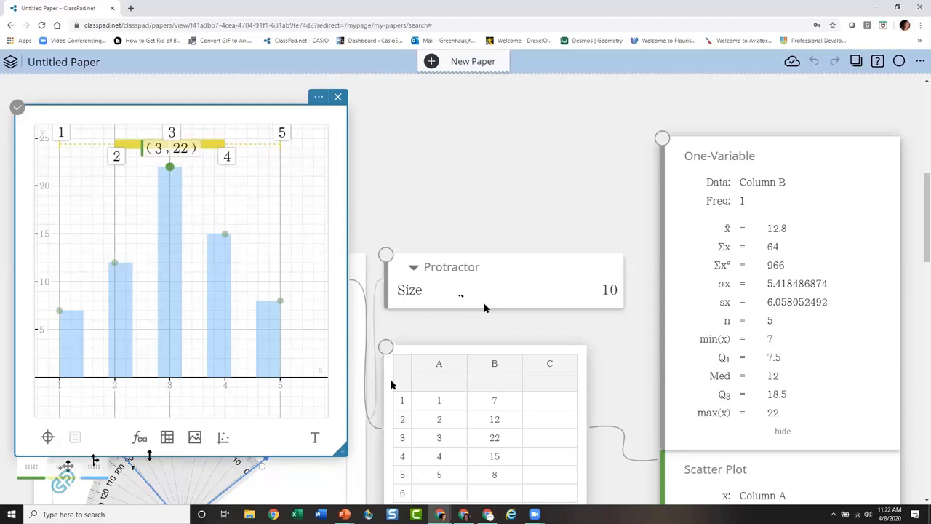
drag(67, 466, 460, 427)
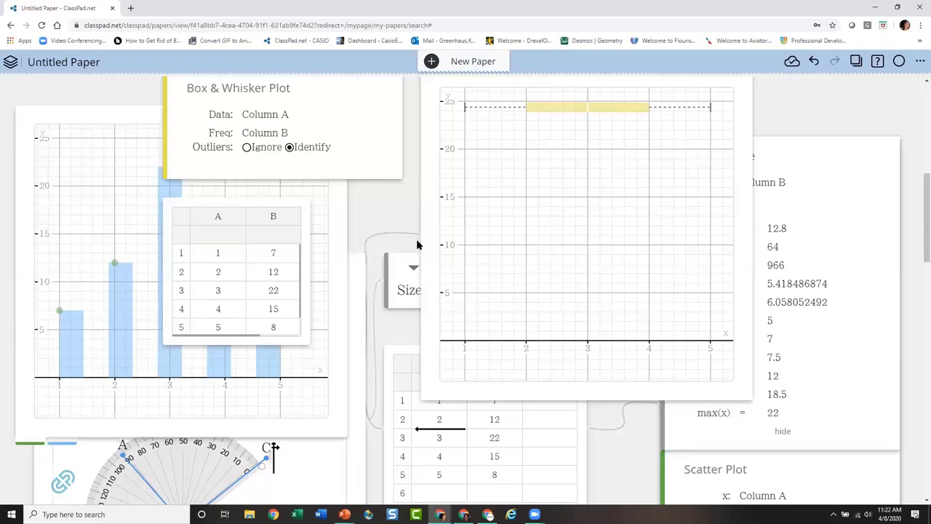
scroll(401, 267, down, 5)
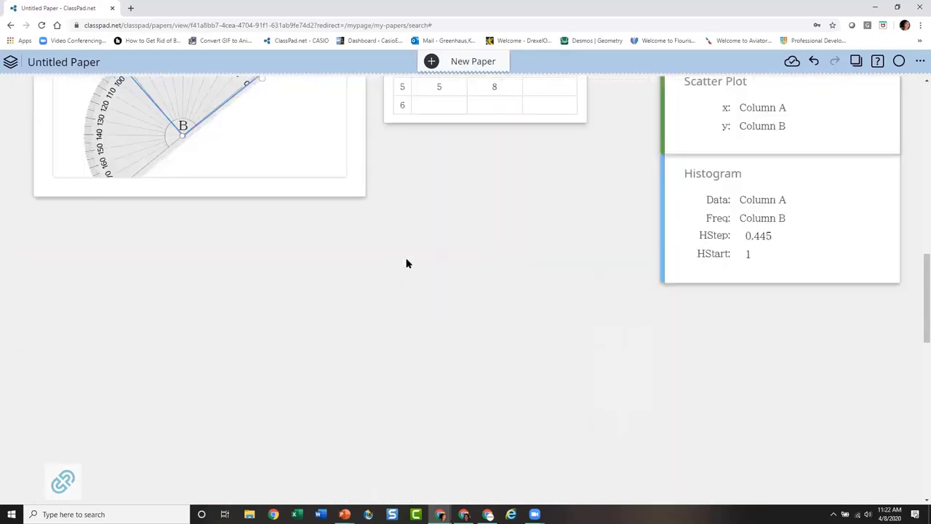
scroll(406, 264, down, 2)
click(91, 144)
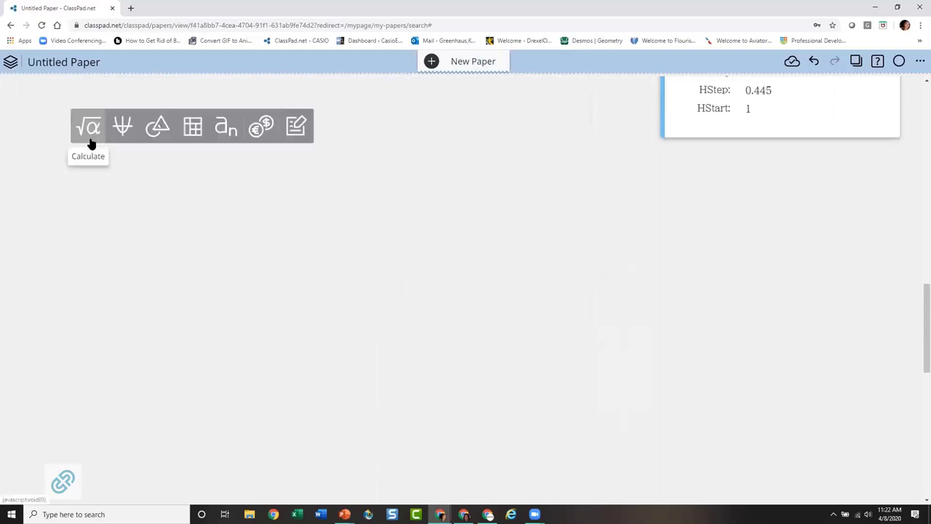
click(224, 127)
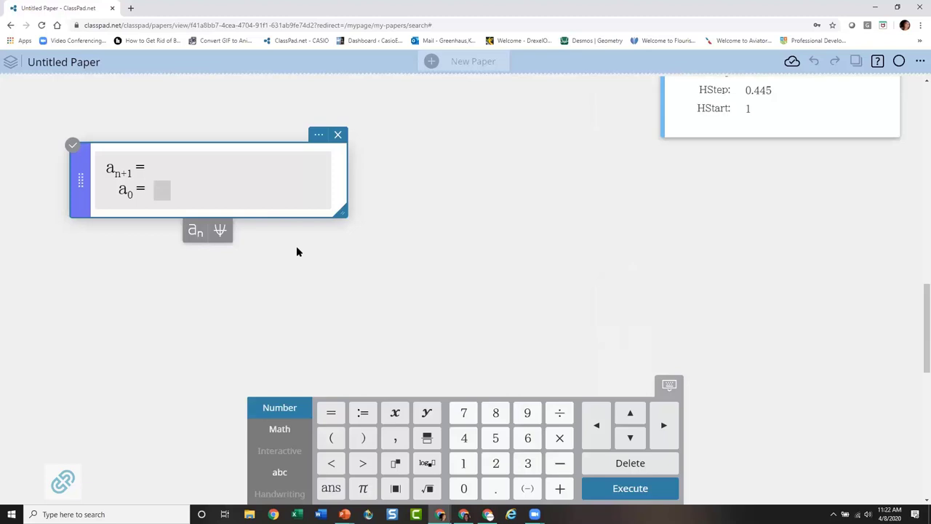
click(196, 233)
click(196, 234)
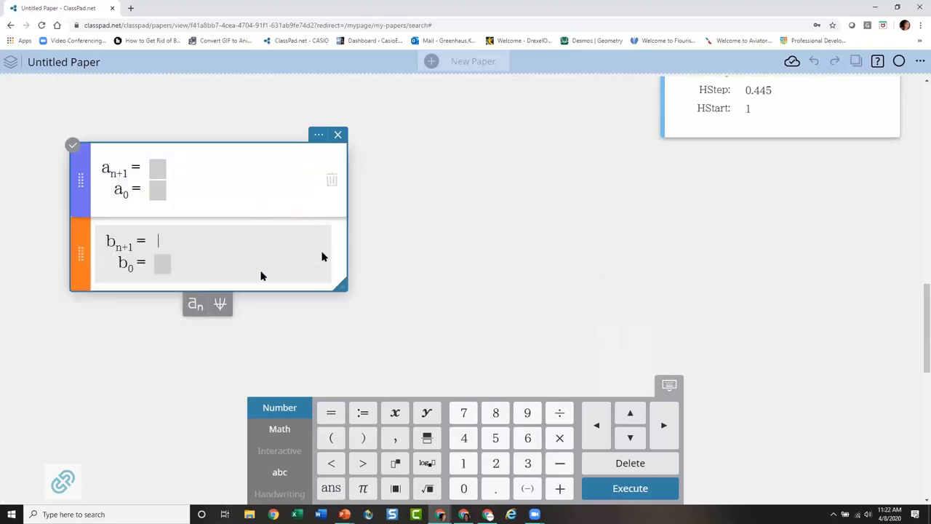
click(211, 182)
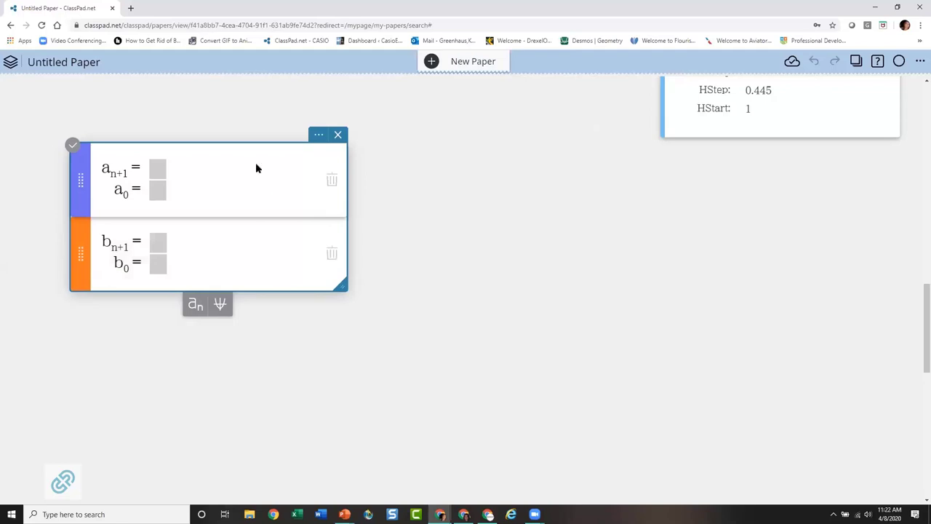
click(340, 136)
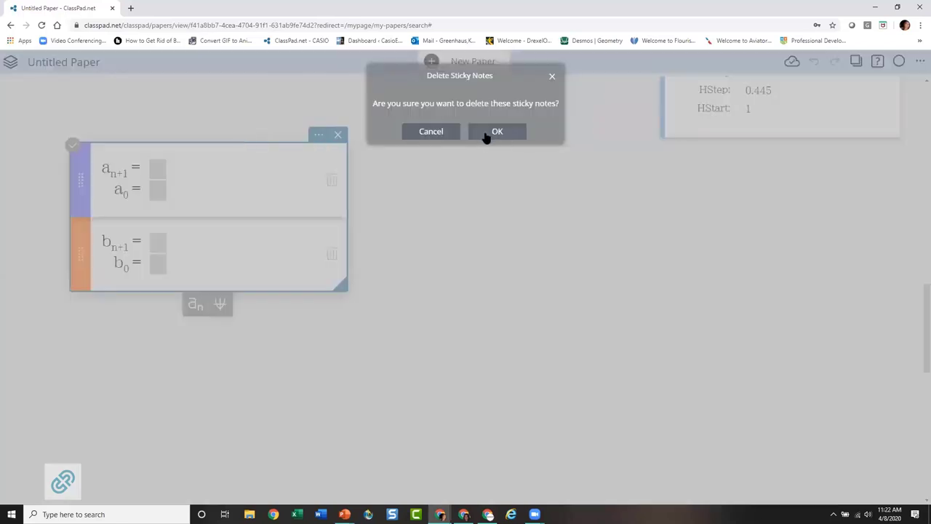
click(502, 134)
click(139, 129)
- Insert a sequence note, switch it to explicit form, then back to recursive with blank aₙ₊₁ and a₀
click(290, 115)
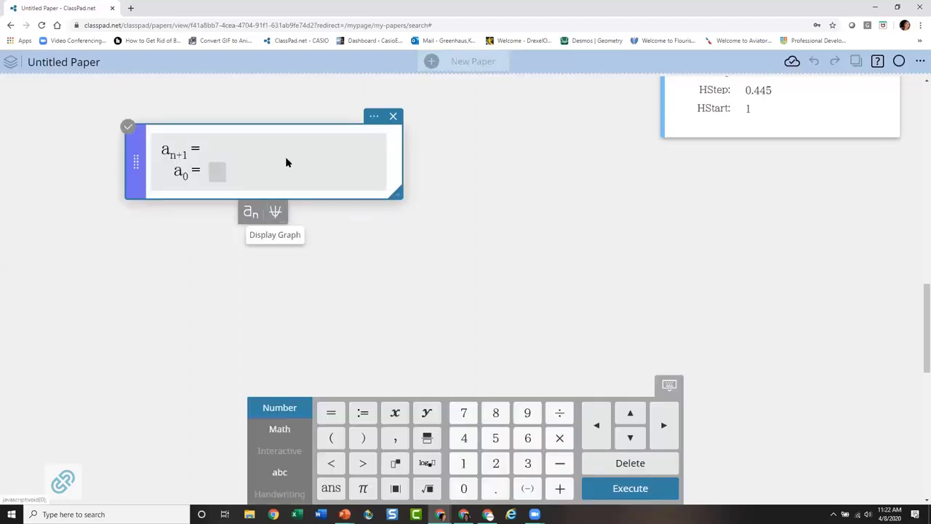
click(374, 118)
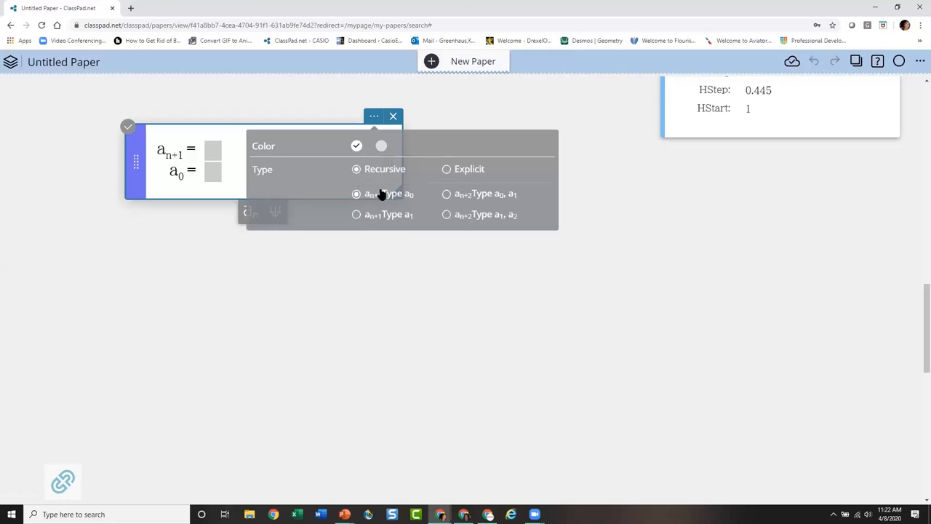
click(446, 169)
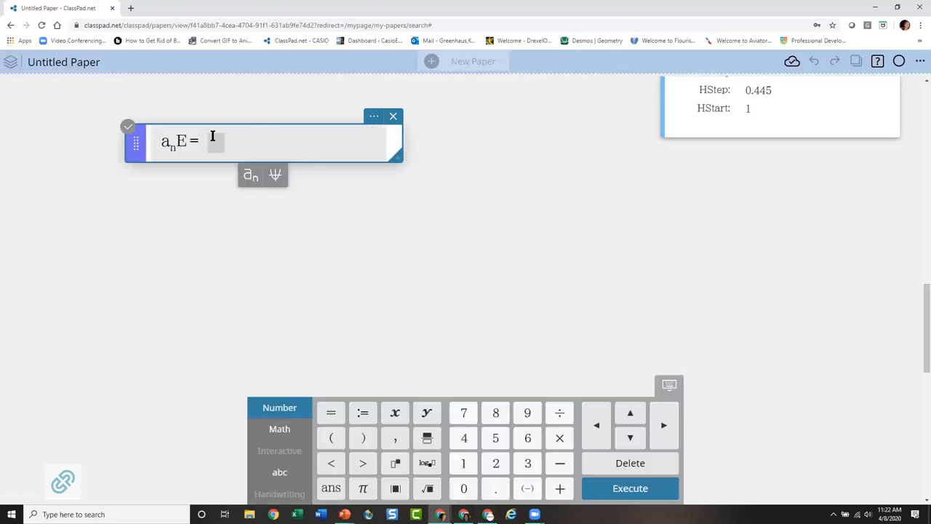
click(275, 177)
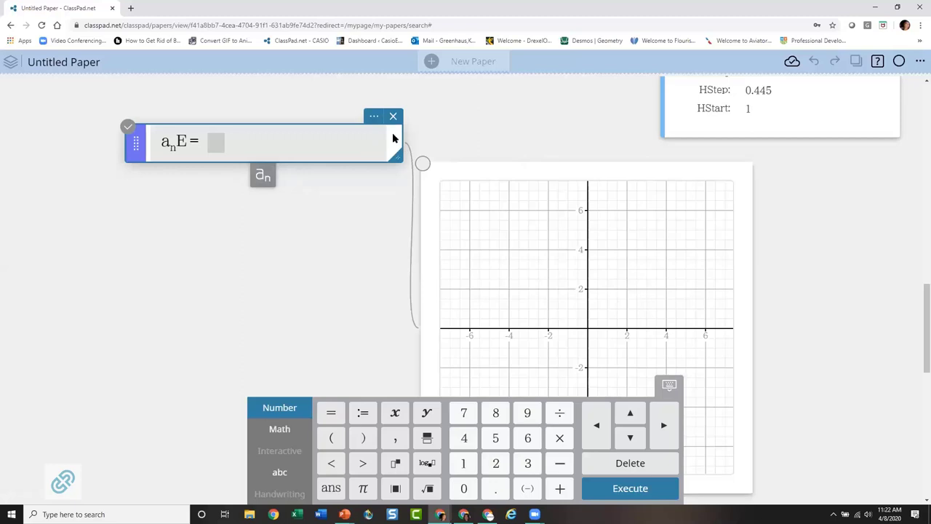
click(373, 119)
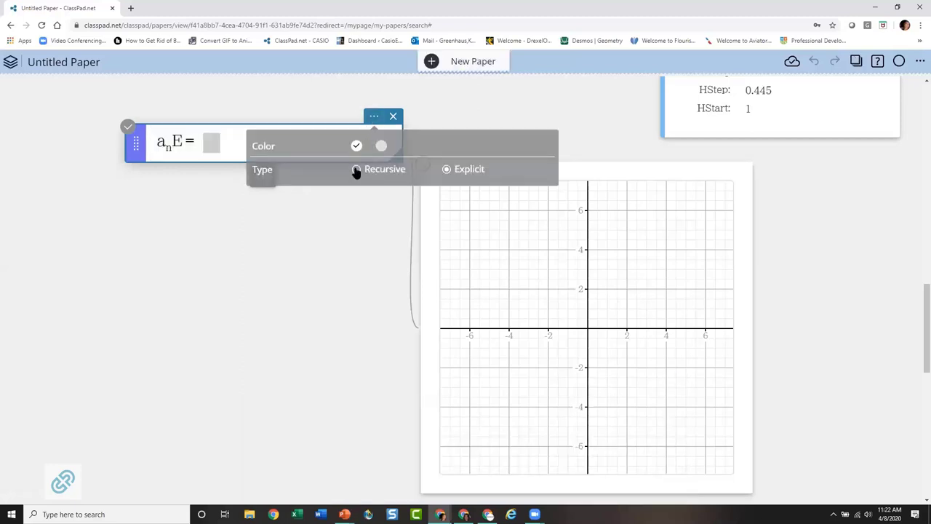
click(355, 170)
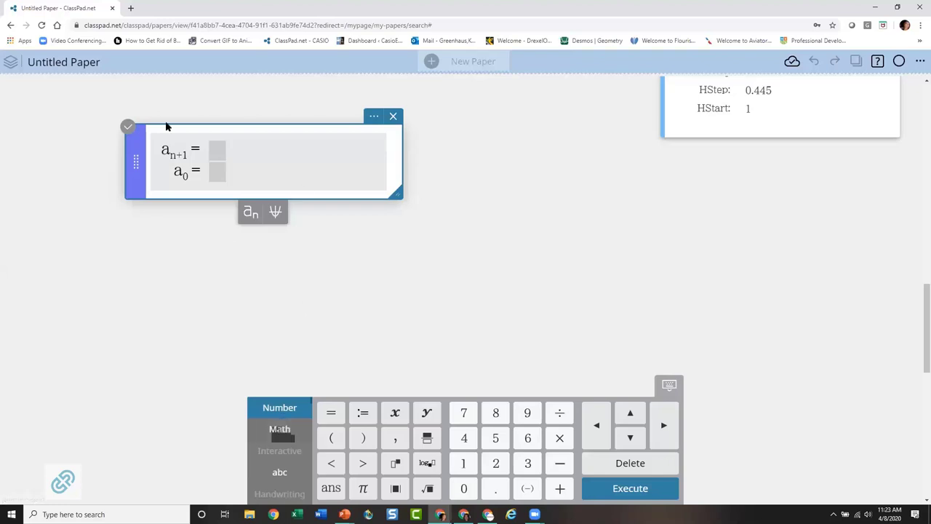
click(280, 429)
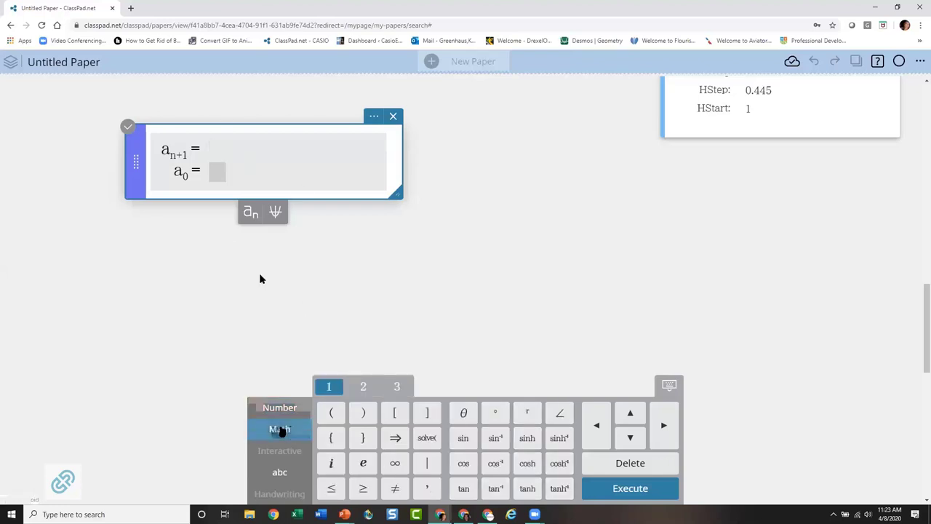
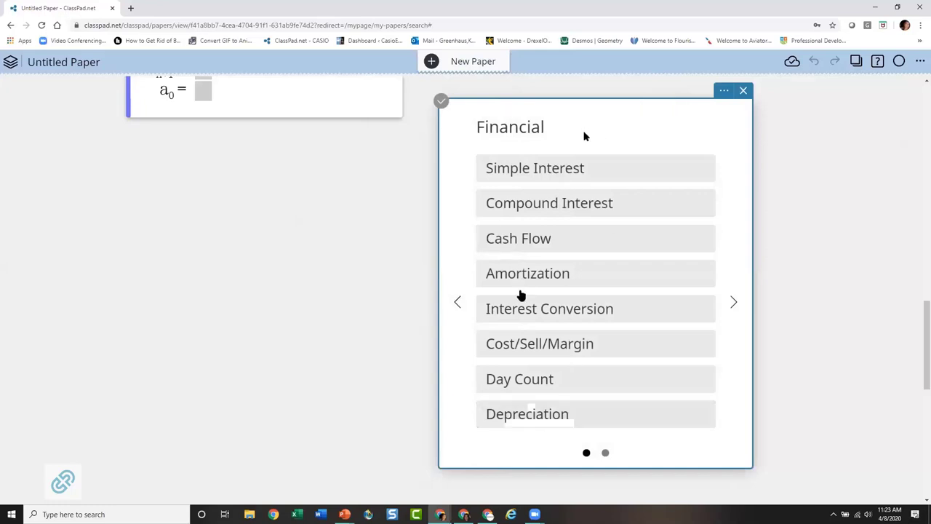
- Switch the panel to a Day Count calculator and set d1 to 2020/04/08
click(724, 91)
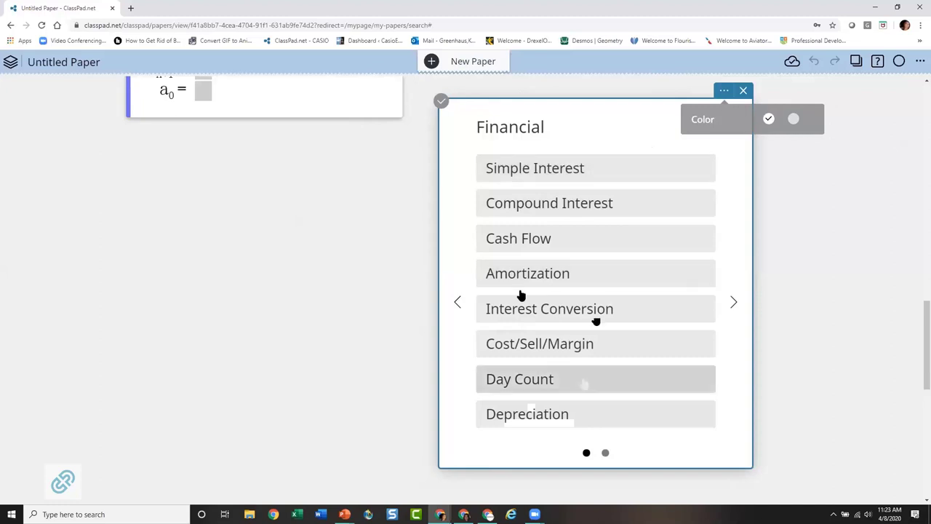
click(584, 384)
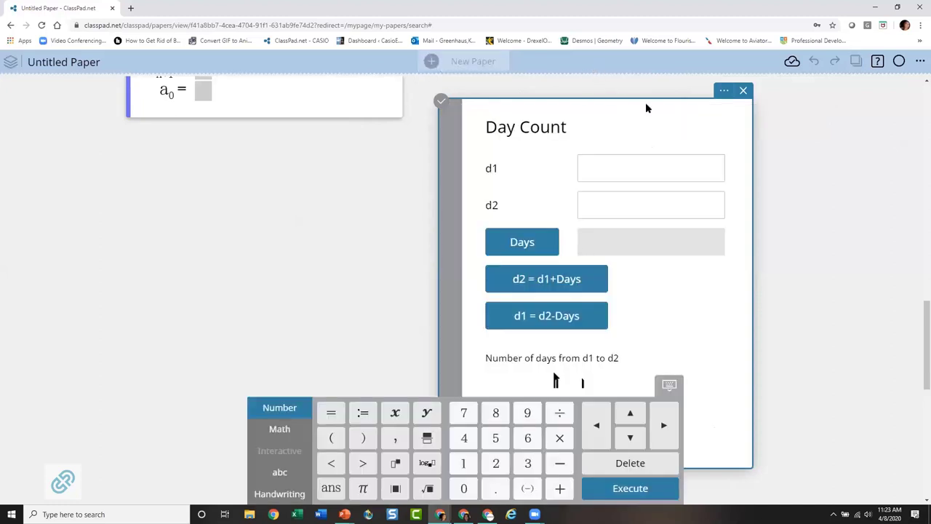
click(645, 108)
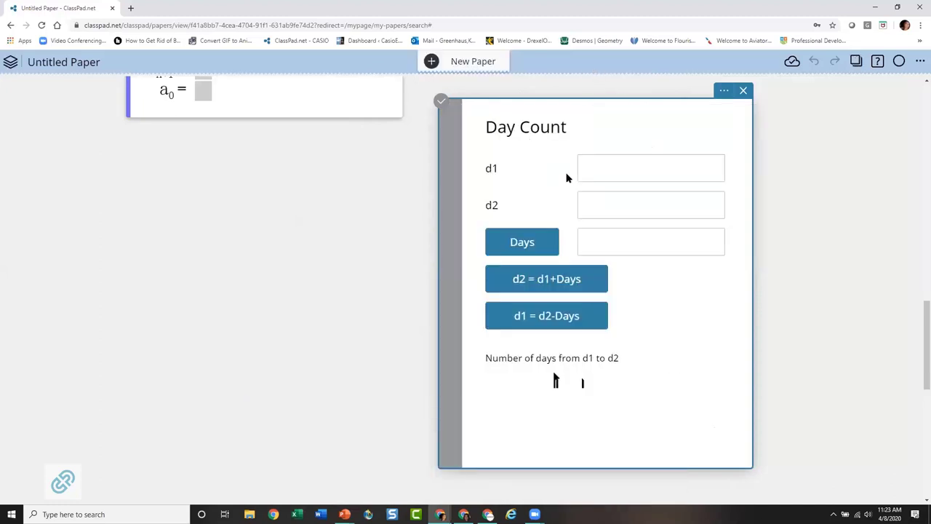
click(608, 168)
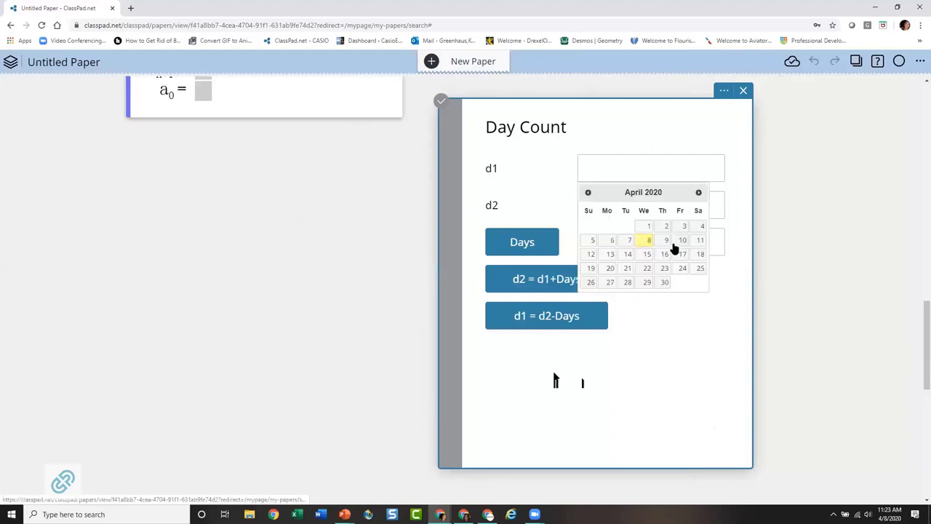
click(647, 241)
- Set d2 to 2020/12/25 in the date picker
click(609, 200)
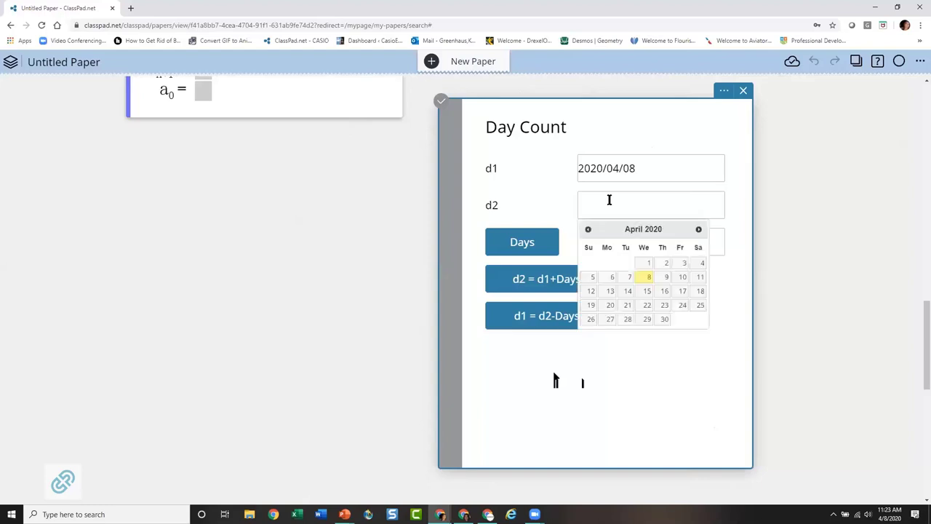
click(700, 230)
click(700, 230)
click(700, 230)
click(700, 229)
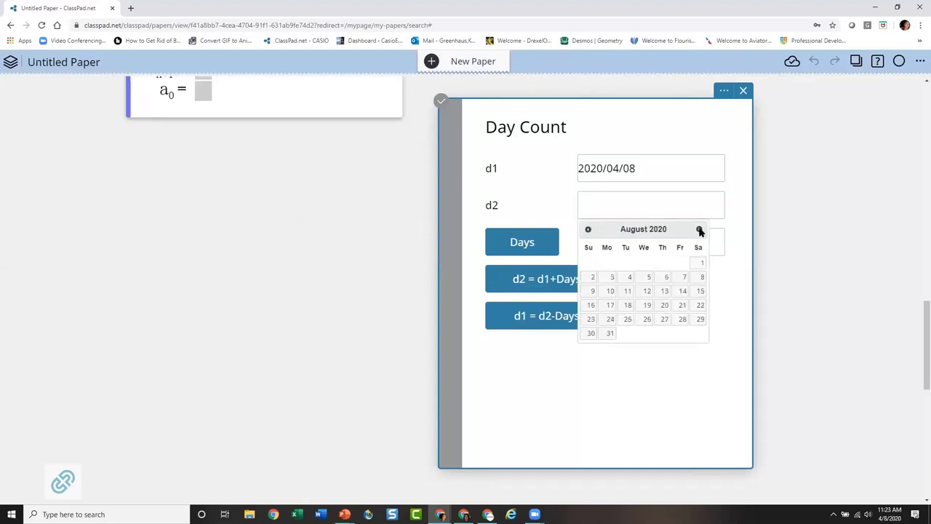
click(700, 230)
click(700, 230)
click(700, 230)
click(700, 230)
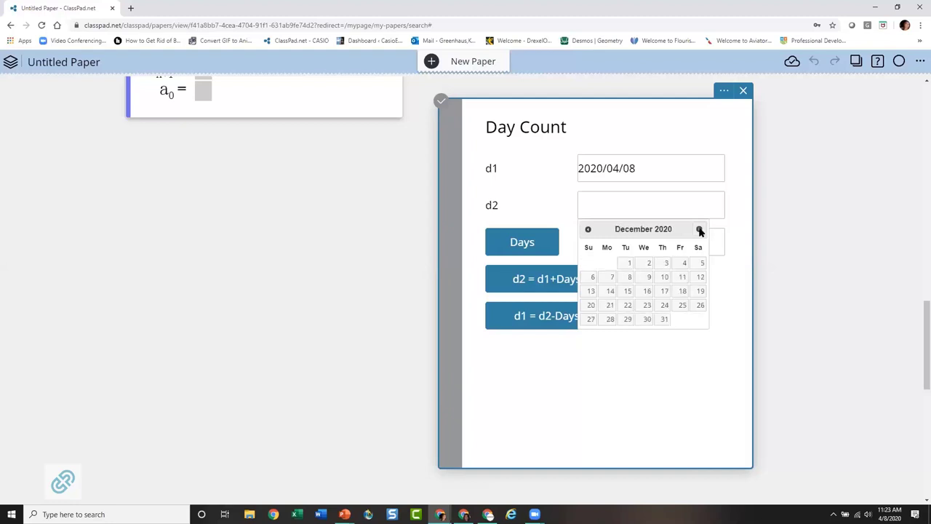
click(682, 306)
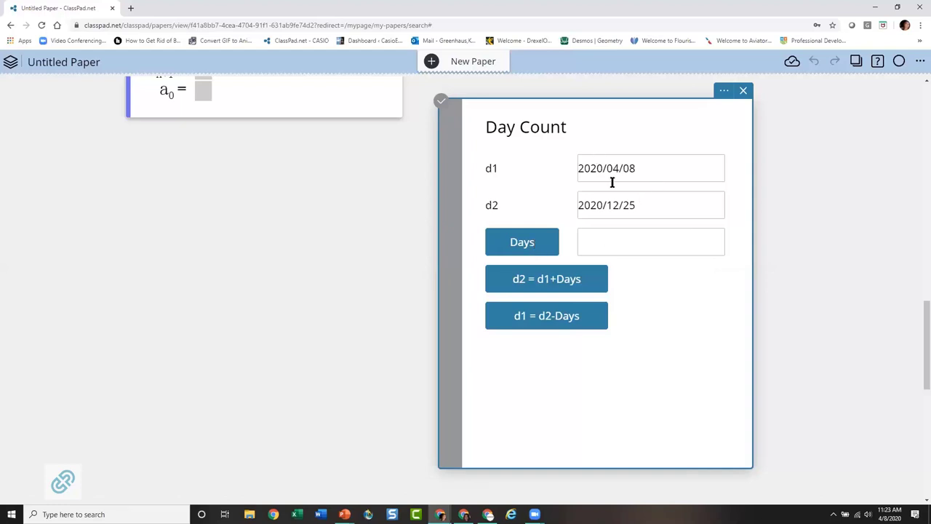
- Calculate the days between the dates (261) and glance at the calculator settings
click(519, 247)
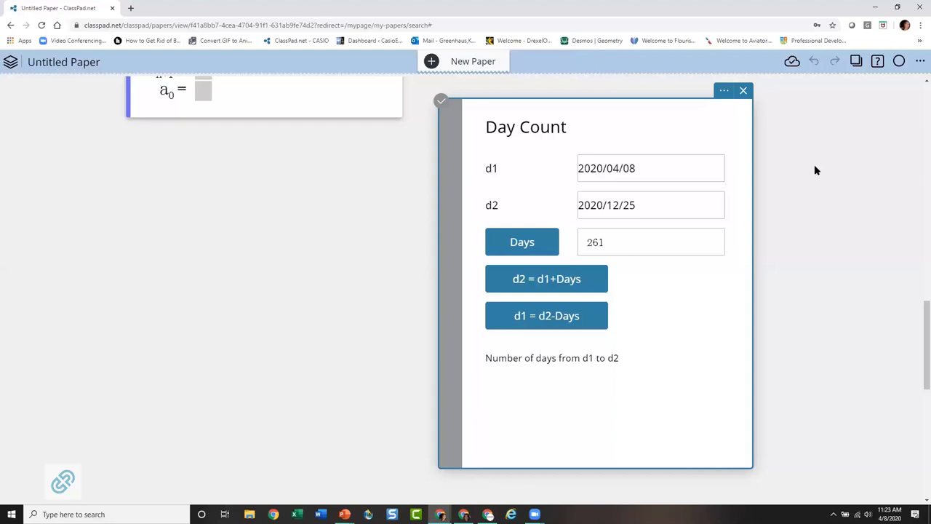
click(725, 94)
click(785, 141)
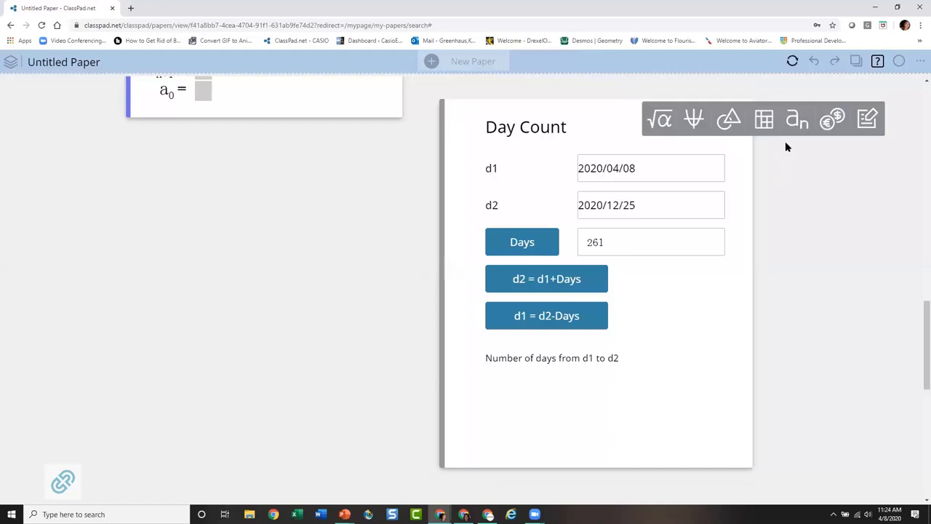
click(837, 120)
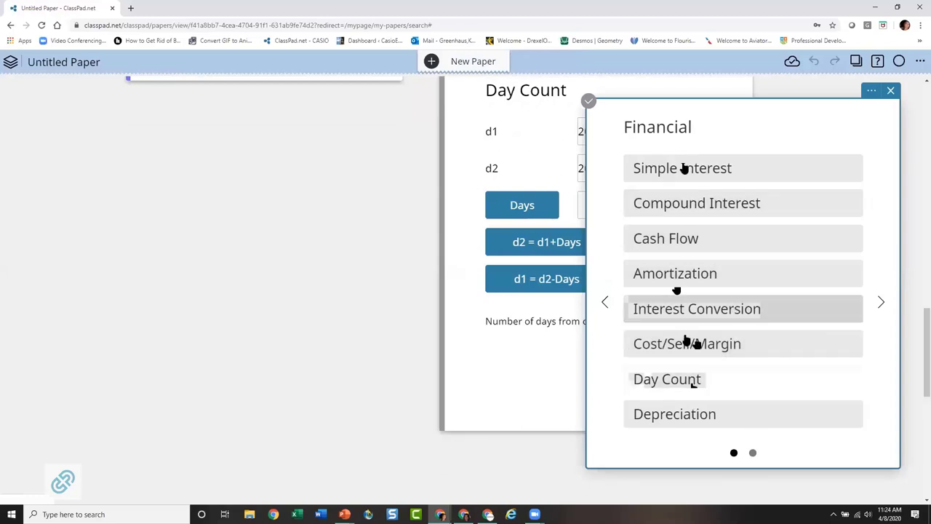
click(732, 177)
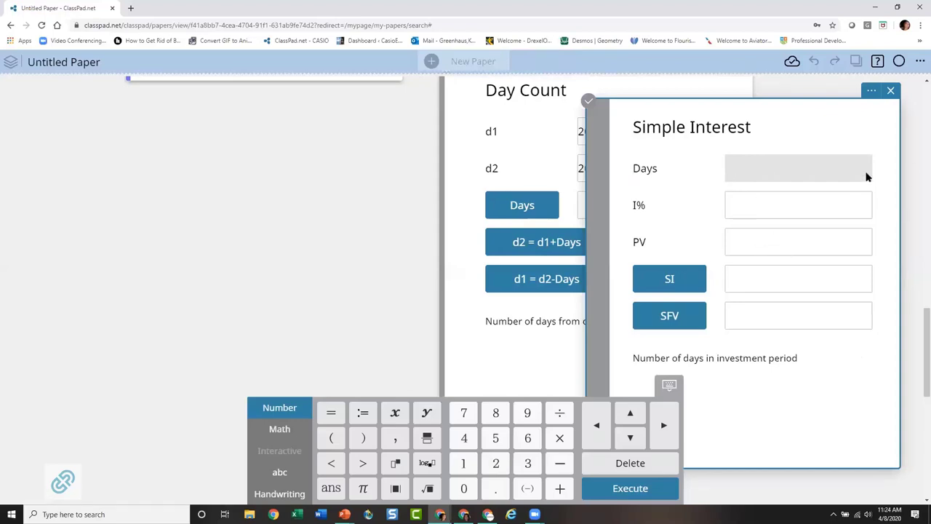
click(891, 90)
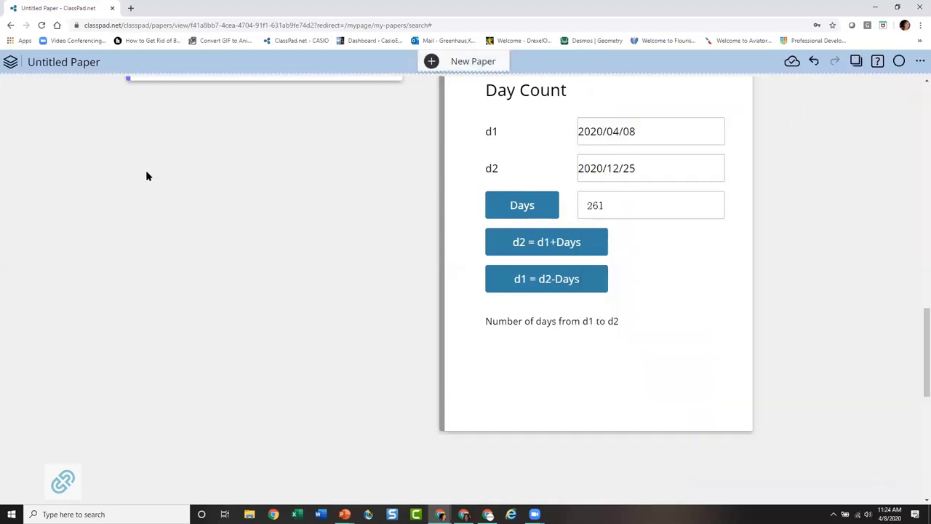
click(101, 157)
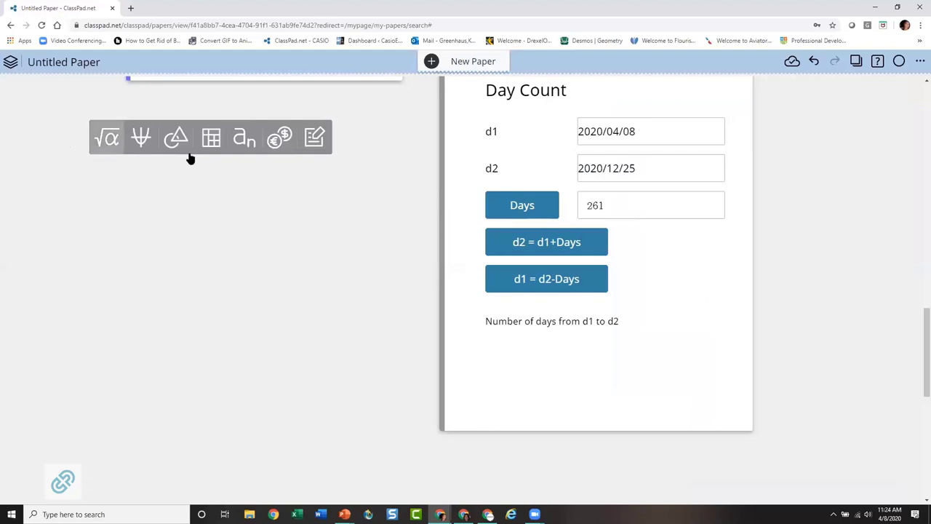
- Insert a sticky note reading 'Directions - make a graph' and nudge it up and left
click(315, 138)
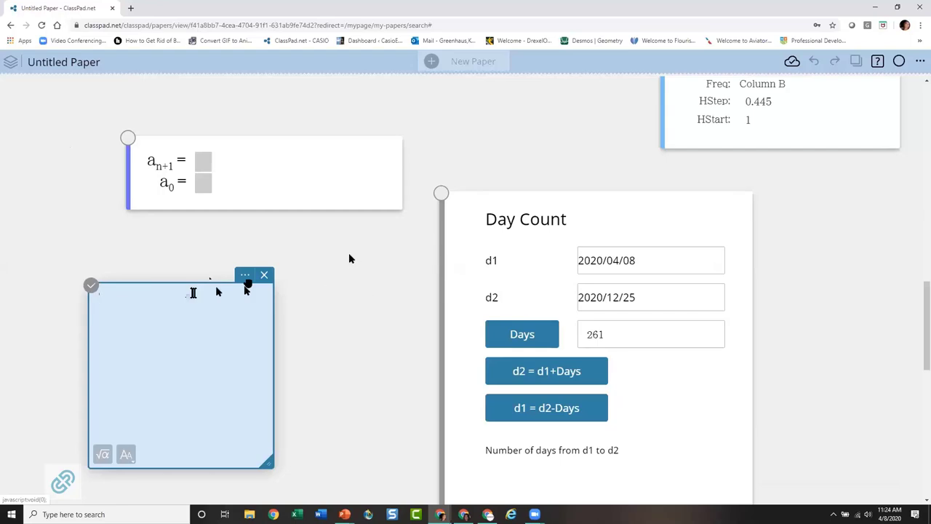
scroll(349, 259, up, 10)
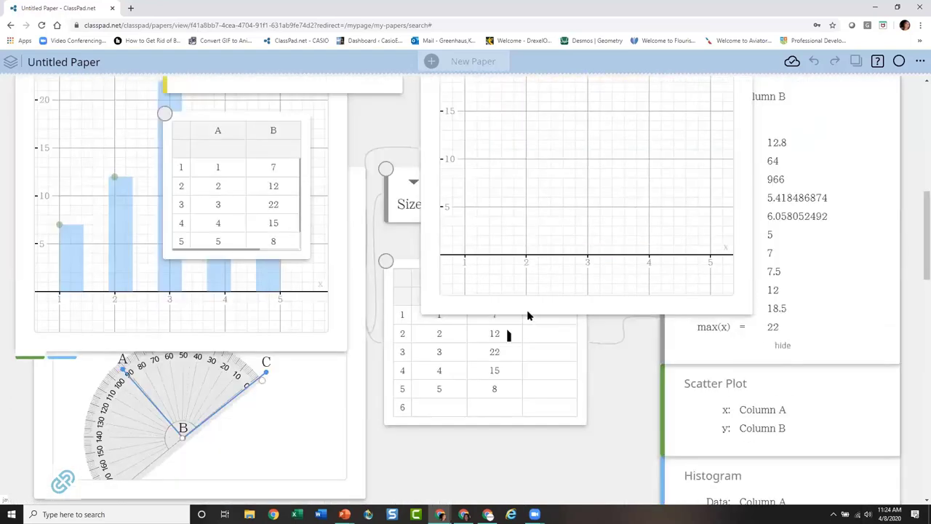
scroll(527, 315, down, 10)
scroll(187, 264, up, 3)
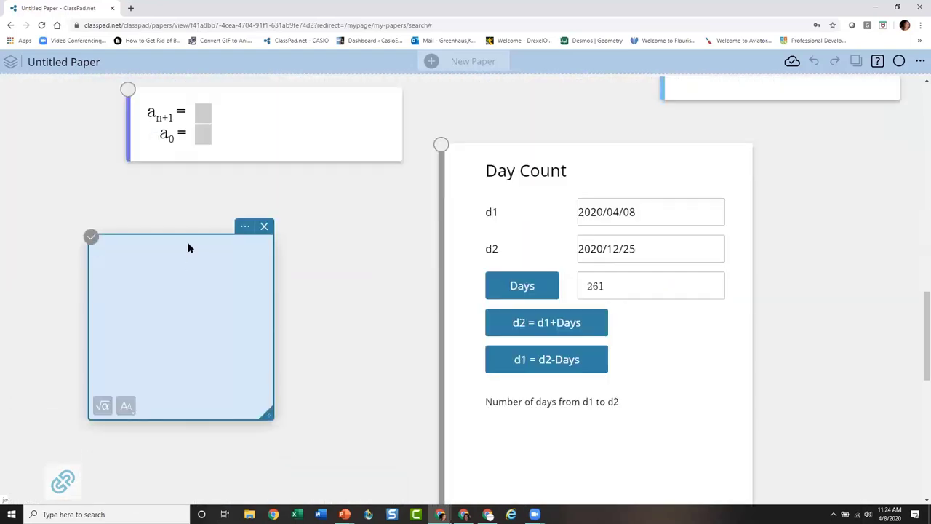
text(Directions - make a graph)
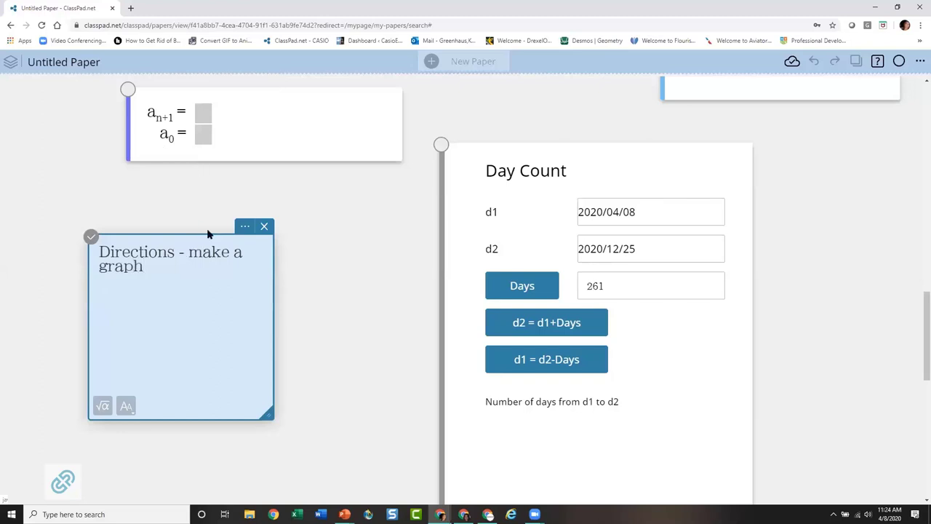
drag(206, 236, 151, 217)
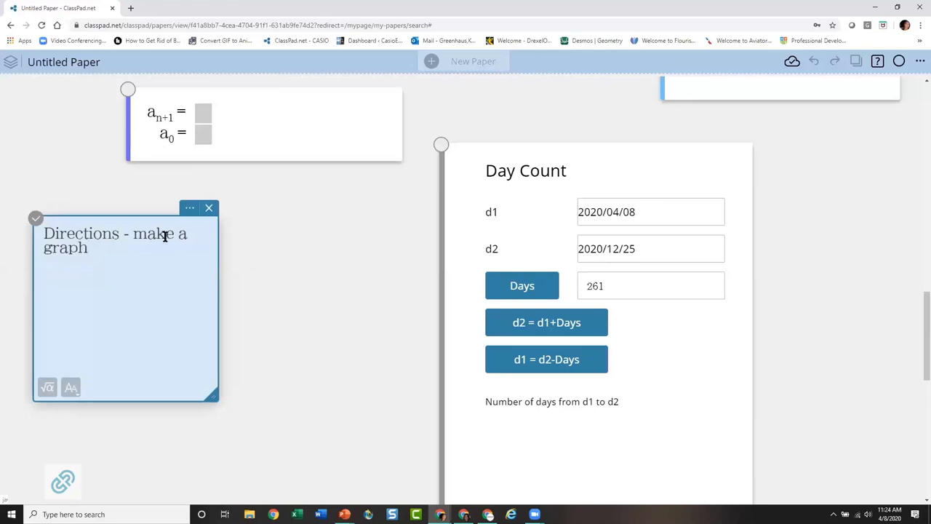
click(269, 238)
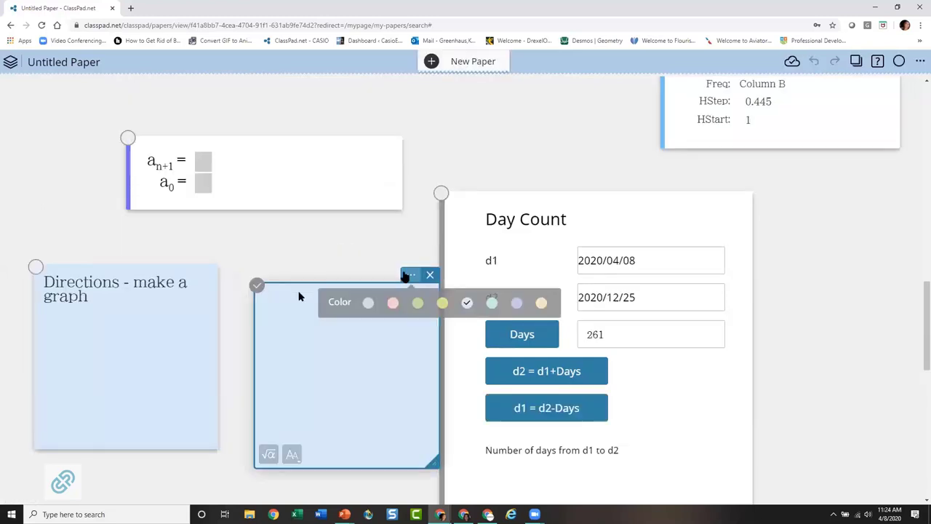
- Add a second sticky note with the text 'Answers'
click(404, 275)
click(275, 303)
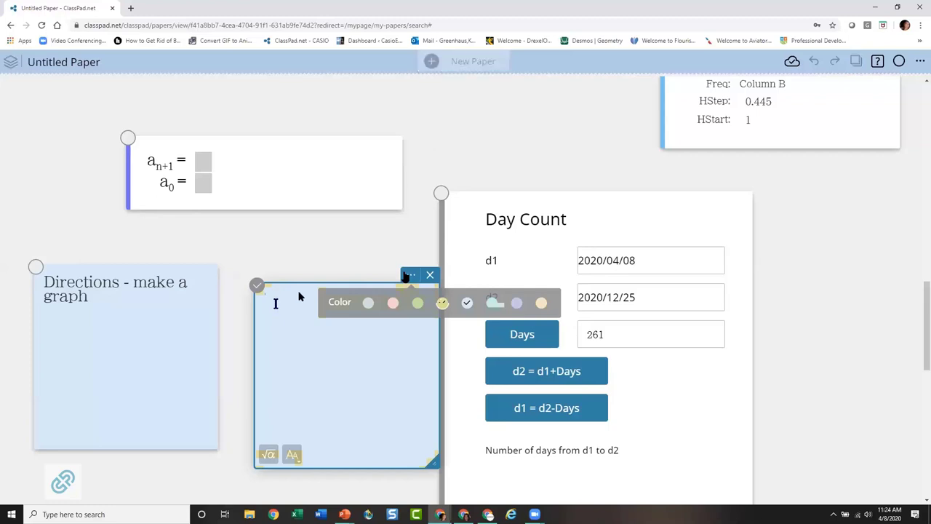
text(Answers)
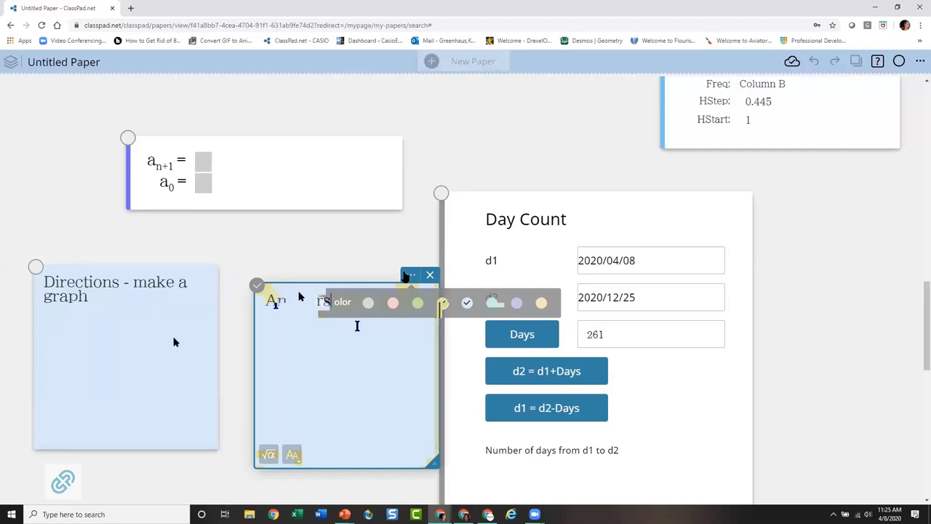
click(408, 331)
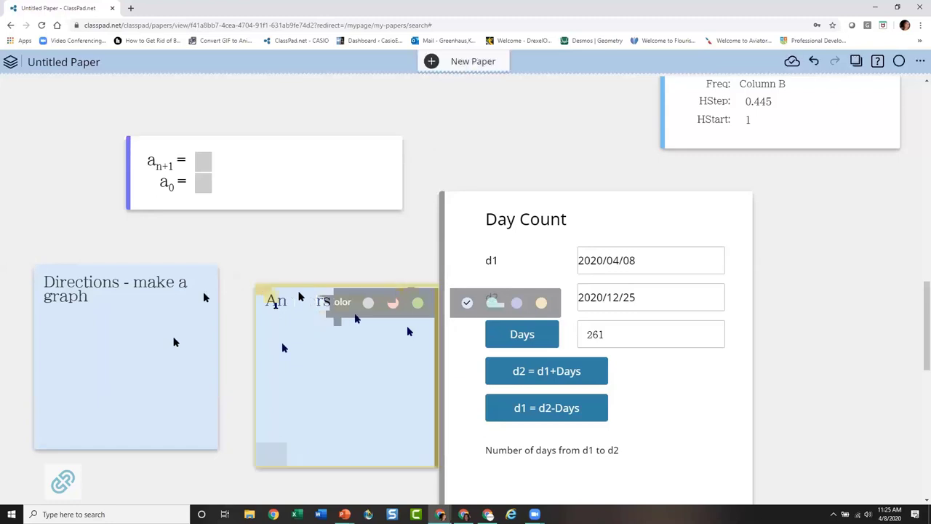
- Insert a math entry line into the Directions note
click(183, 246)
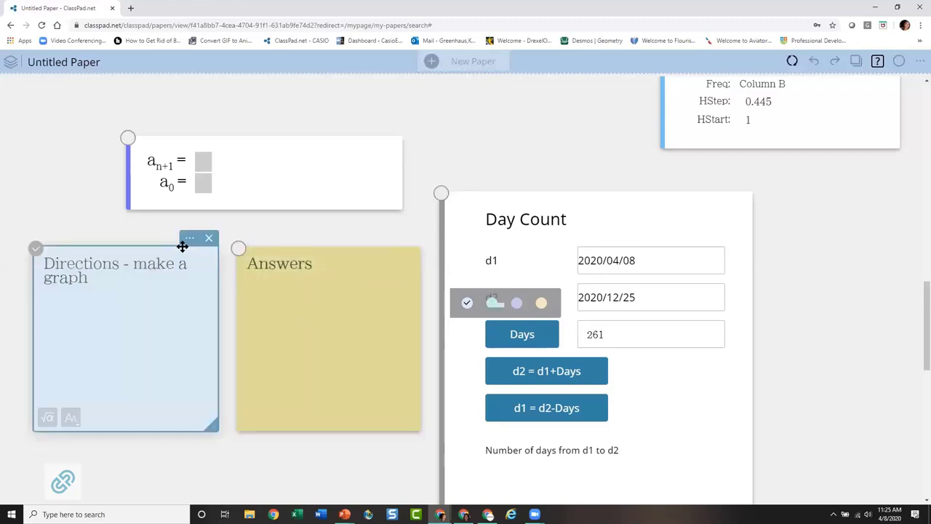
click(71, 418)
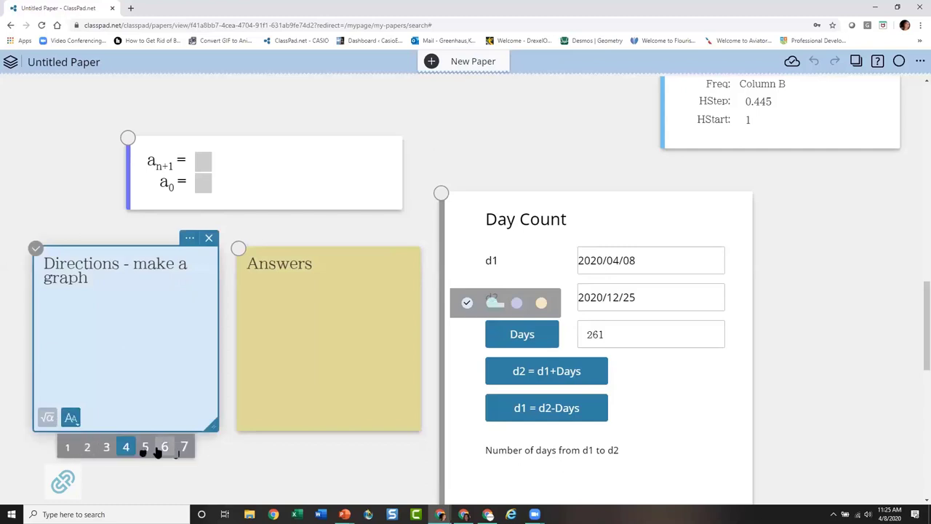
click(48, 418)
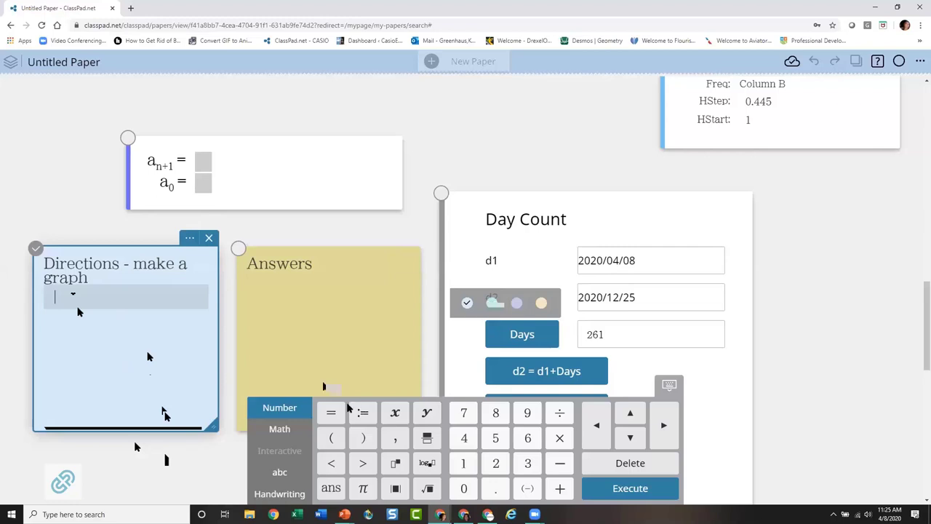
- Enter 1/2x^2-2/3 in the Directions note, shift it up-left, and add a math line under Answers
text(1/2)
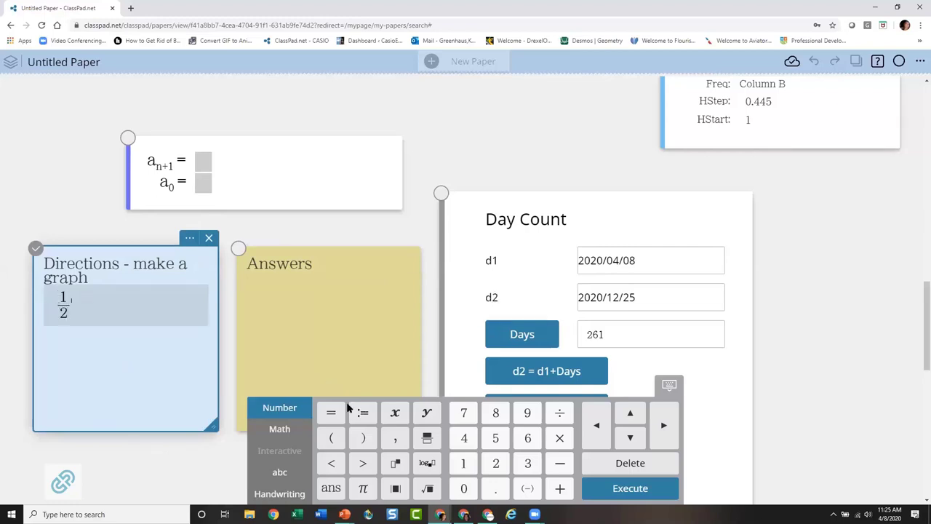
text(x^2-2/3y=)
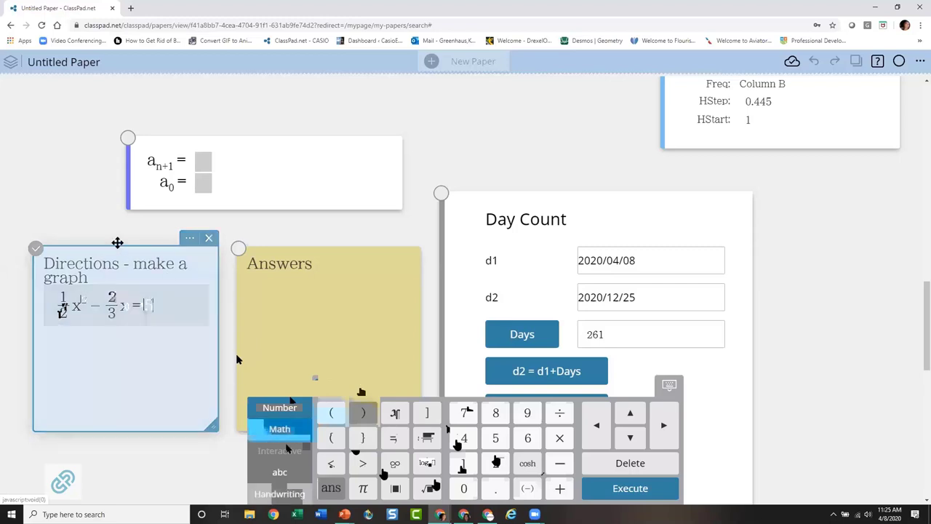
drag(117, 244, 98, 225)
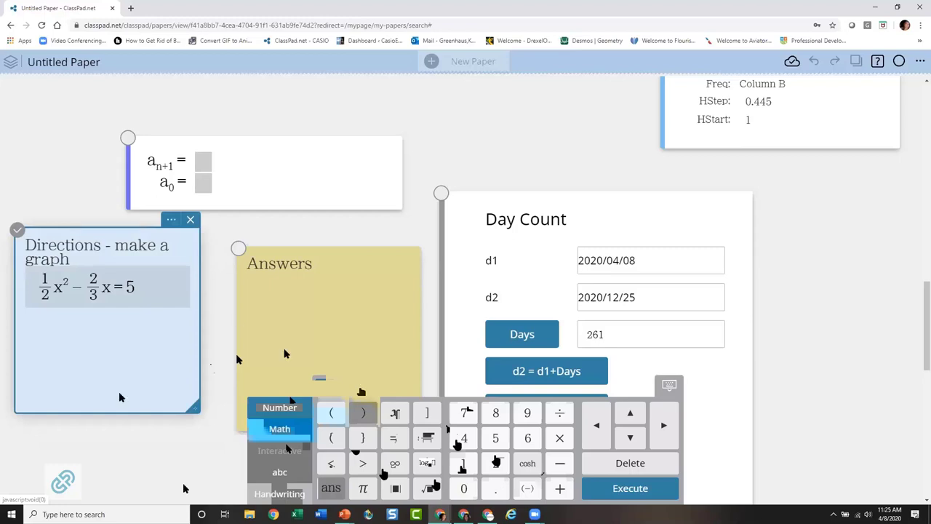
click(323, 268)
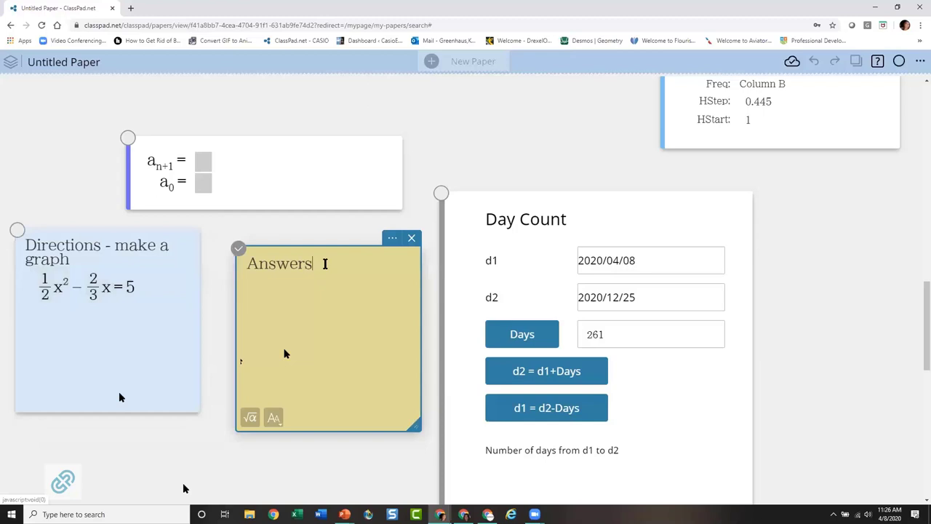
click(250, 426)
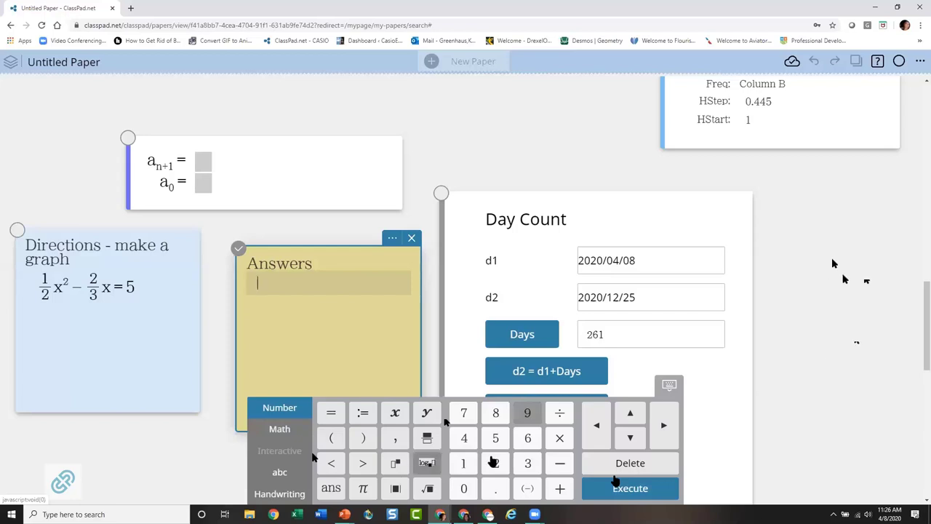
click(234, 104)
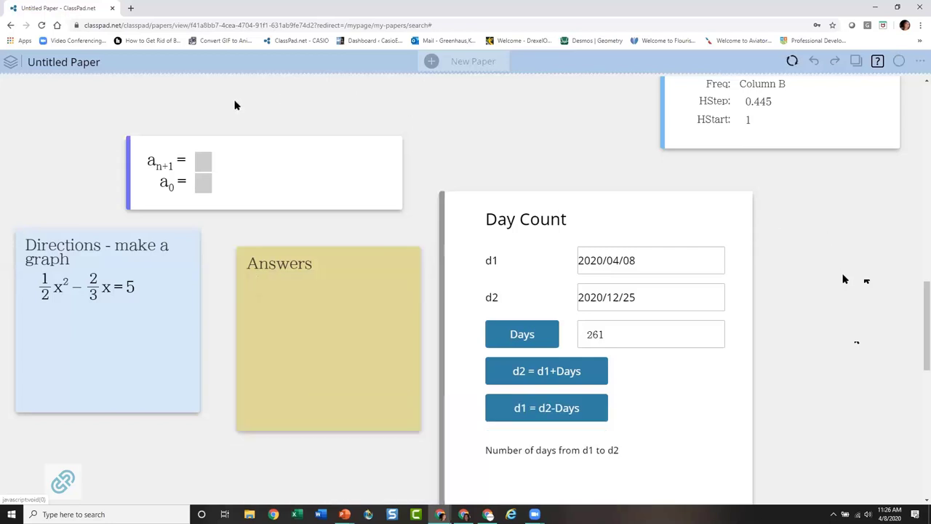
click(234, 104)
scroll(294, 144, up, 1)
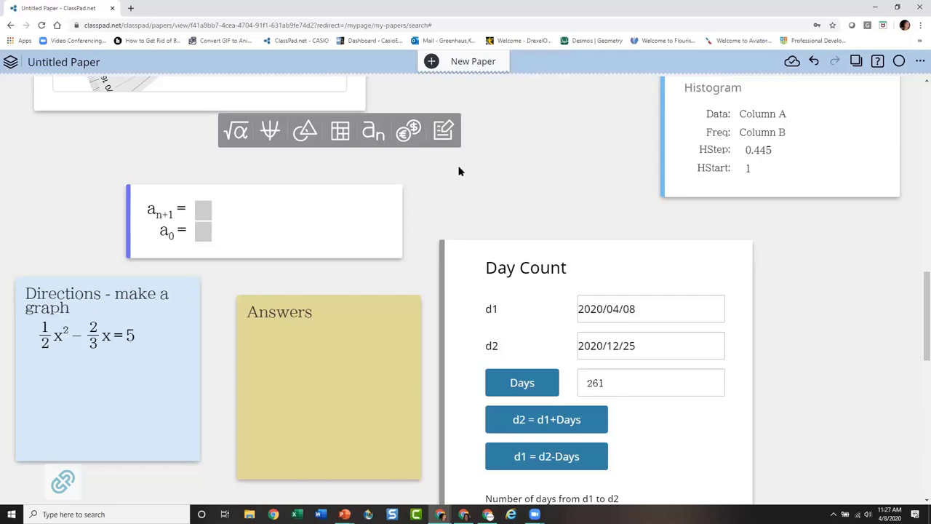
scroll(578, 165, up, 7)
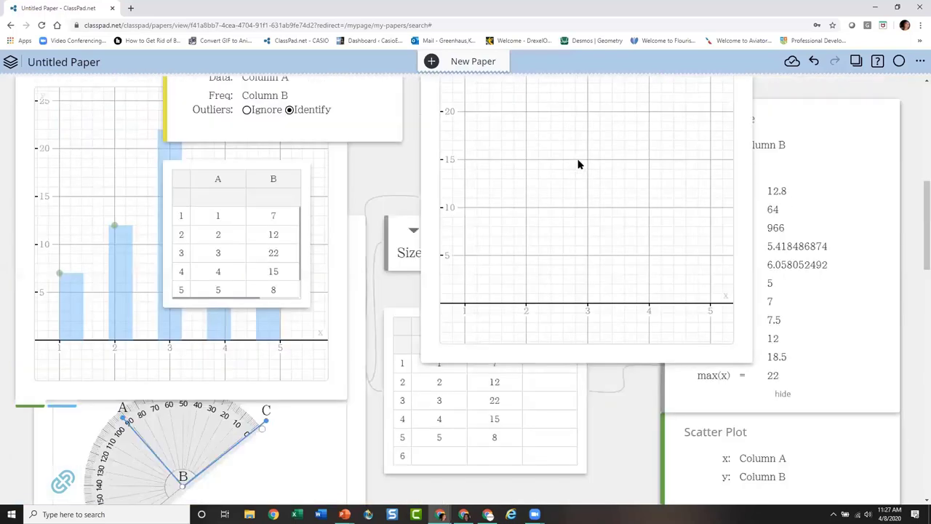
scroll(578, 165, down, 4)
scroll(578, 165, up, 2)
scroll(576, 164, up, 2)
scroll(576, 163, down, 6)
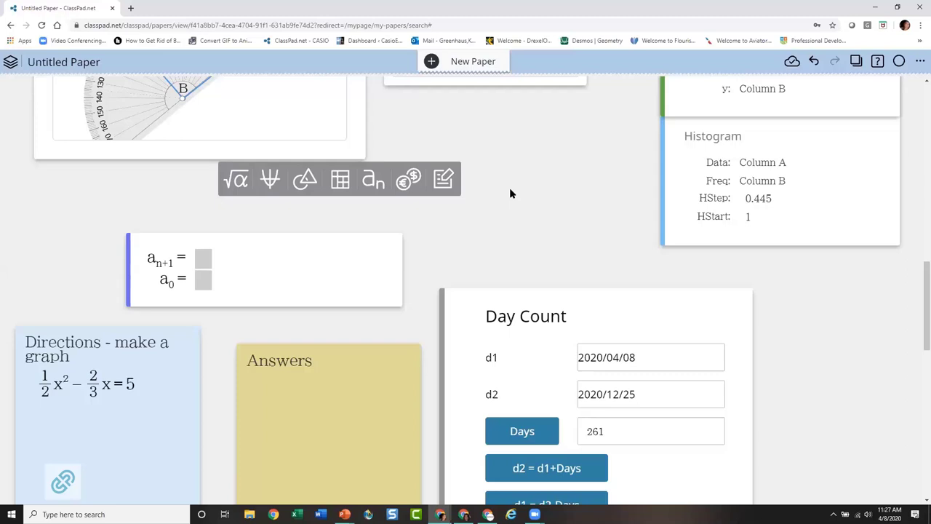
- Try URL, password and Public sharing in the Share dialog; Apply is refused without a title
click(919, 65)
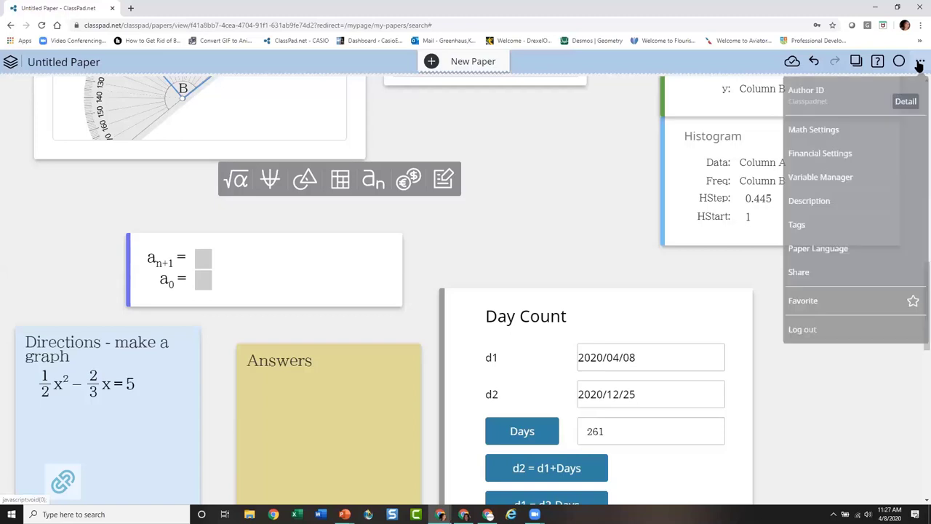
click(799, 273)
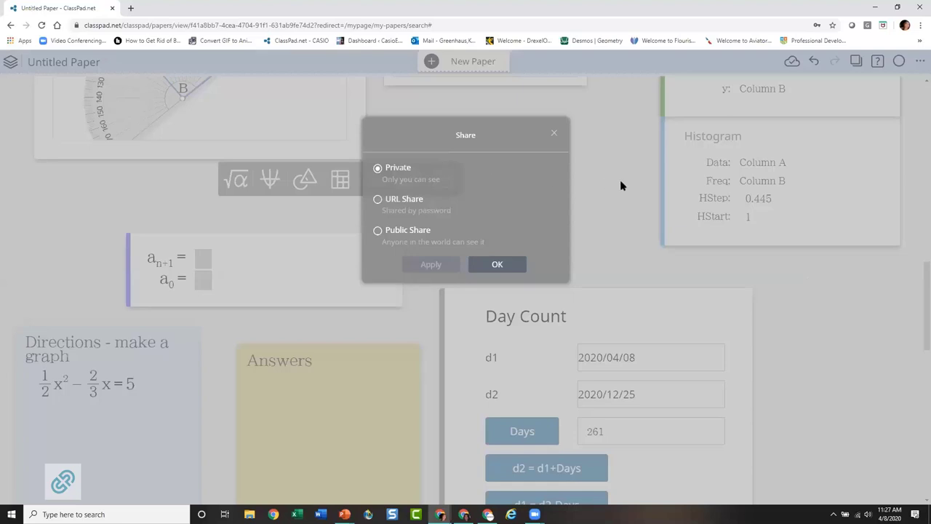
click(378, 200)
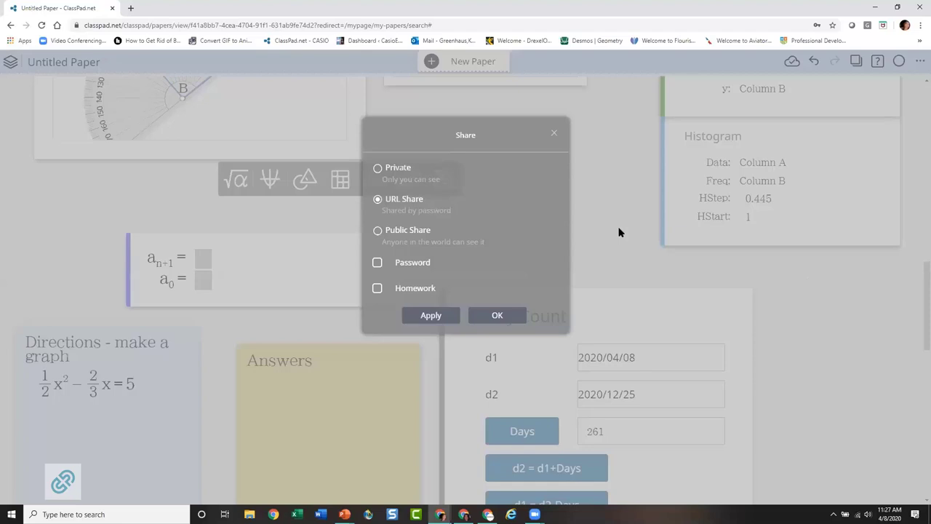
click(377, 262)
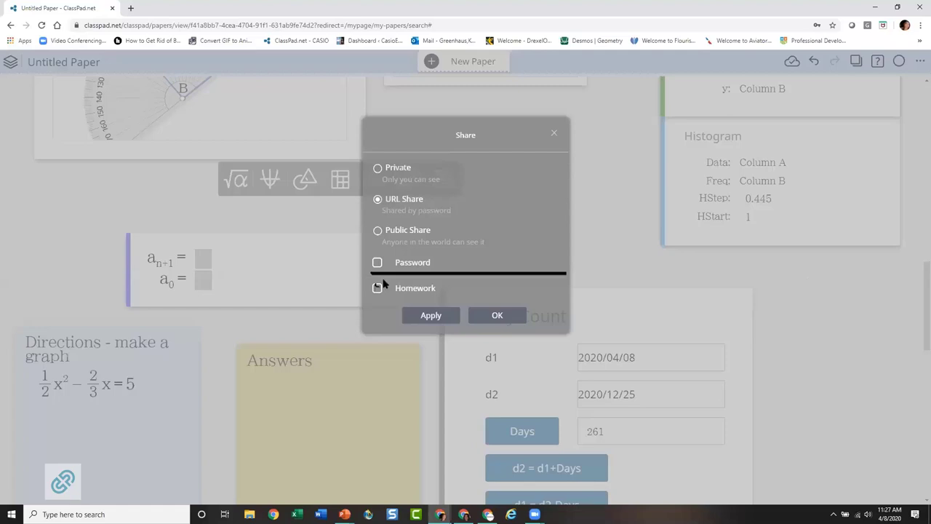
click(378, 231)
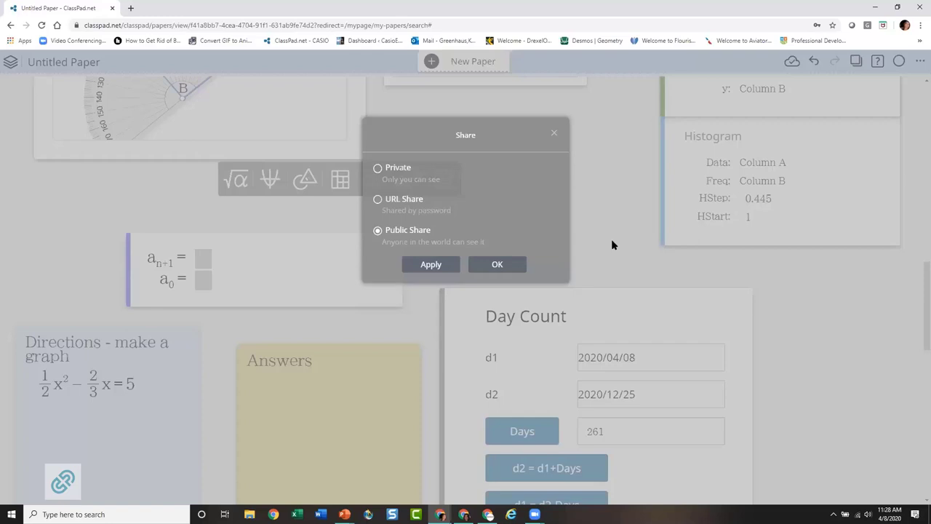
click(379, 200)
click(378, 231)
click(432, 265)
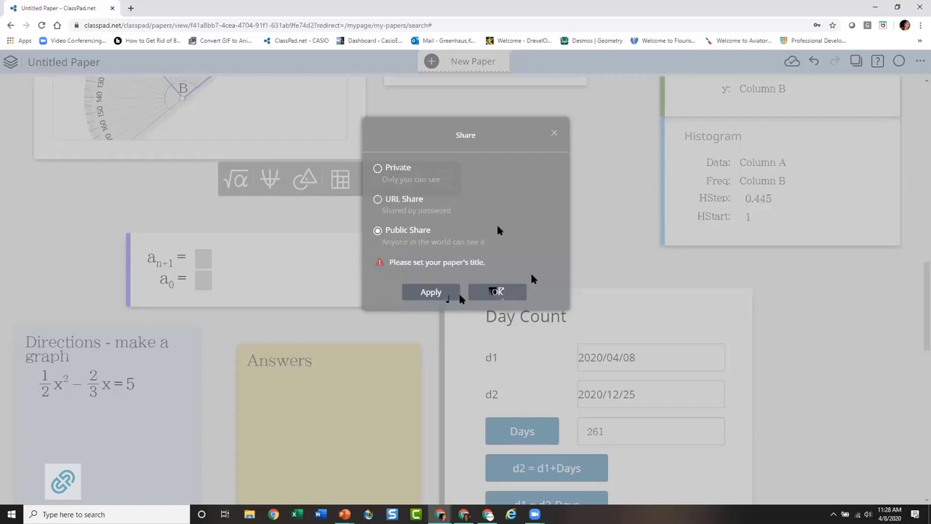
click(555, 136)
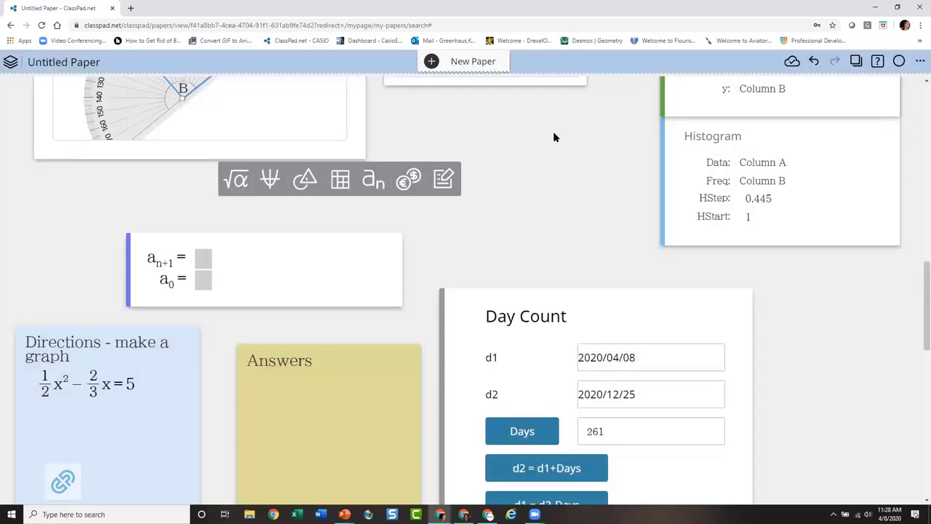
- Rename the paper to 'My Paper'
click(93, 62)
text(My POap)
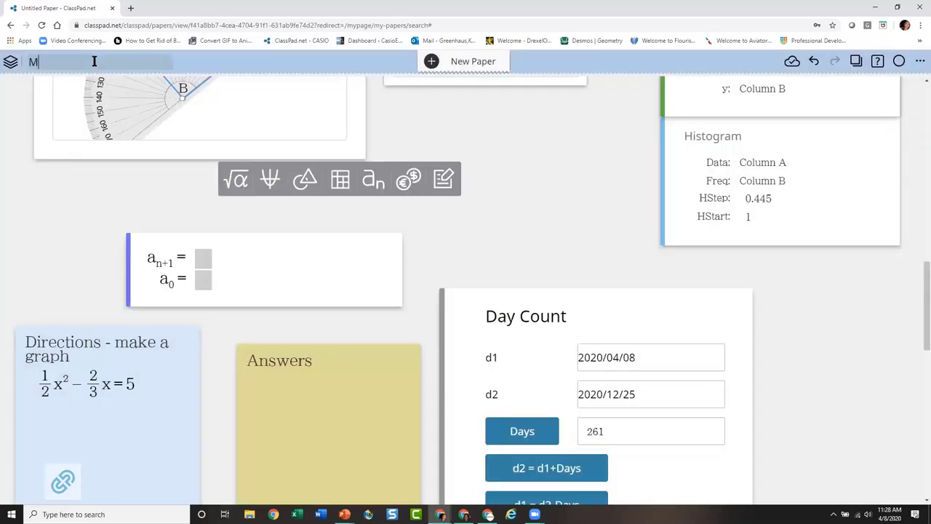
key(BackSpace)
key(BackSpace)
key(BackSpace)
text(aper)
key(Return)
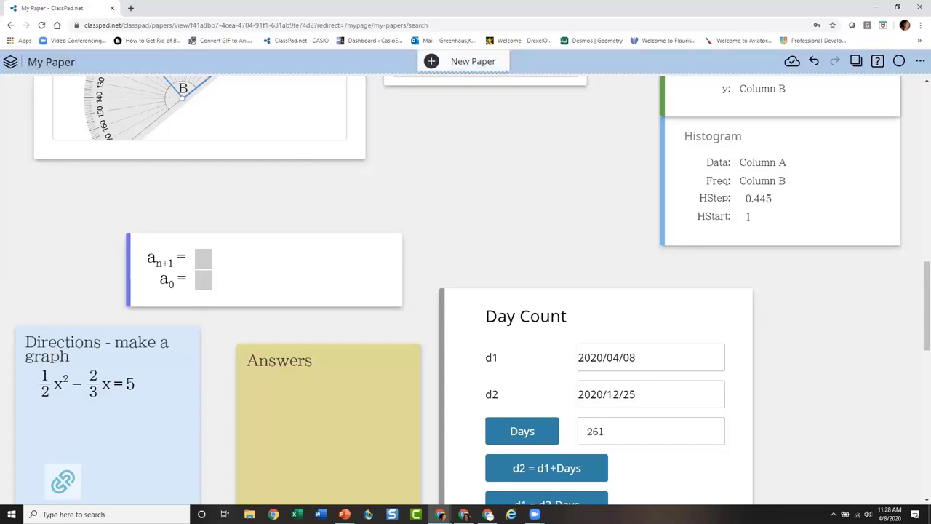
- Share the paper by URL and select its share link
click(919, 62)
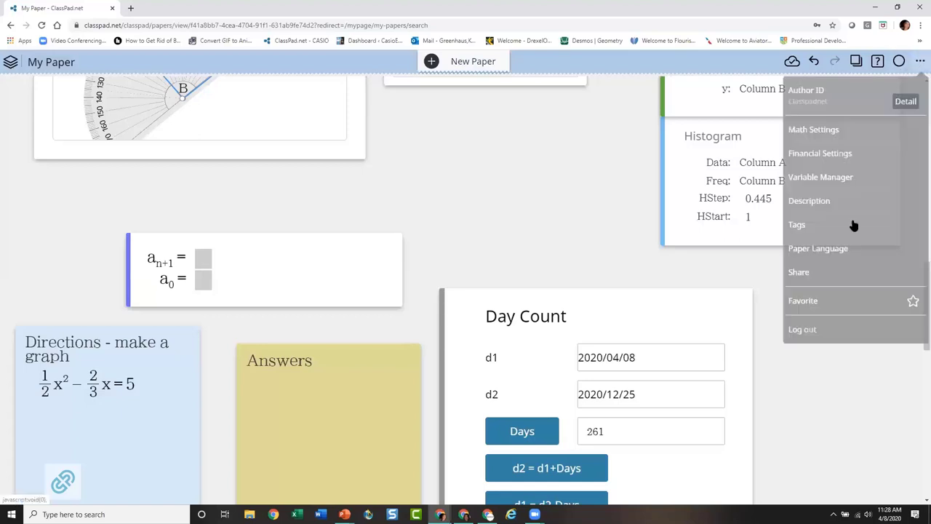
click(836, 272)
click(378, 200)
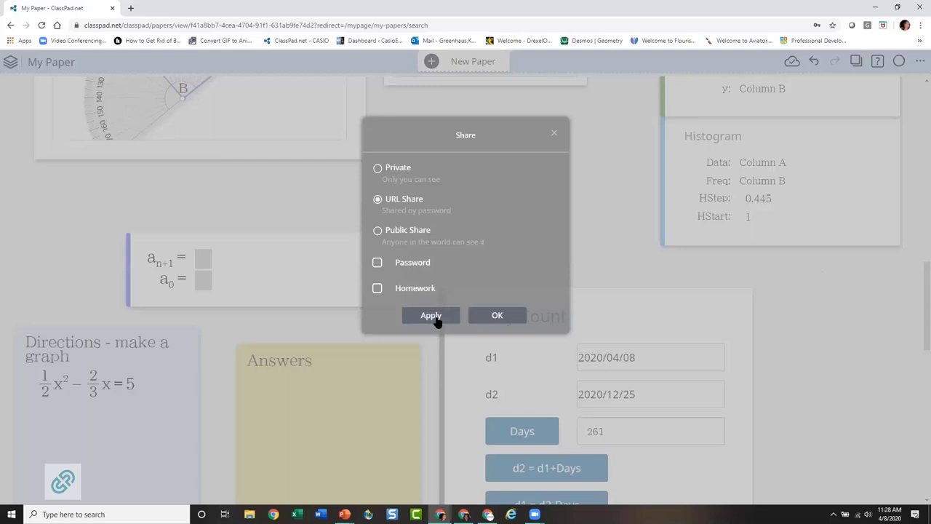
click(435, 317)
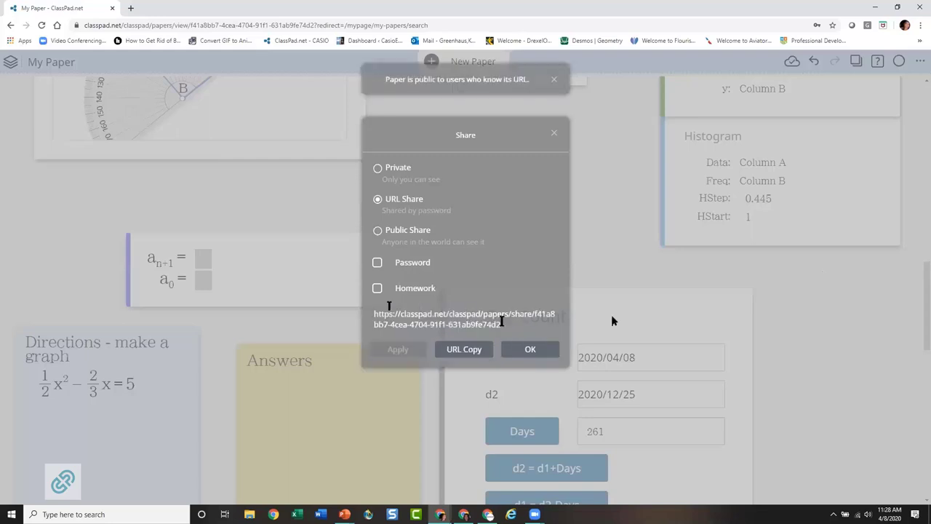
drag(502, 323, 373, 314)
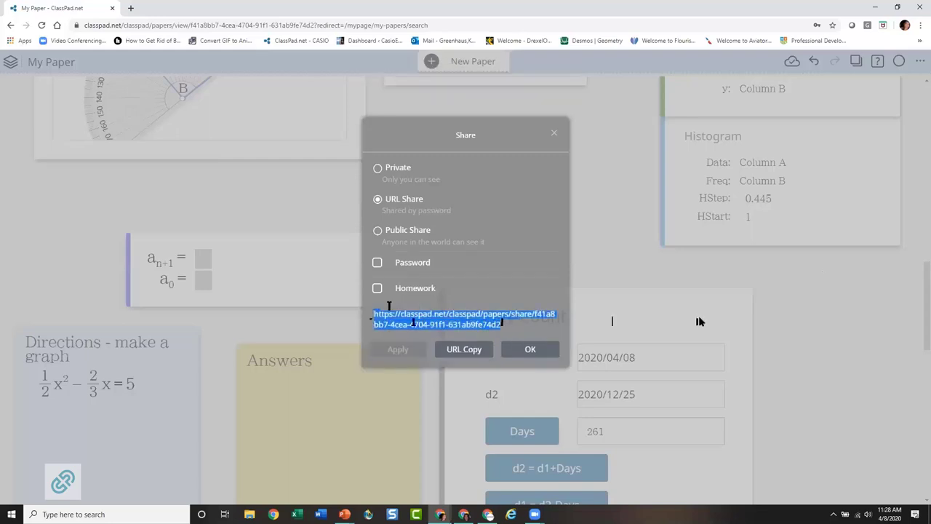
- Copy the paper's share link and open a new browser tab
click(129, 10)
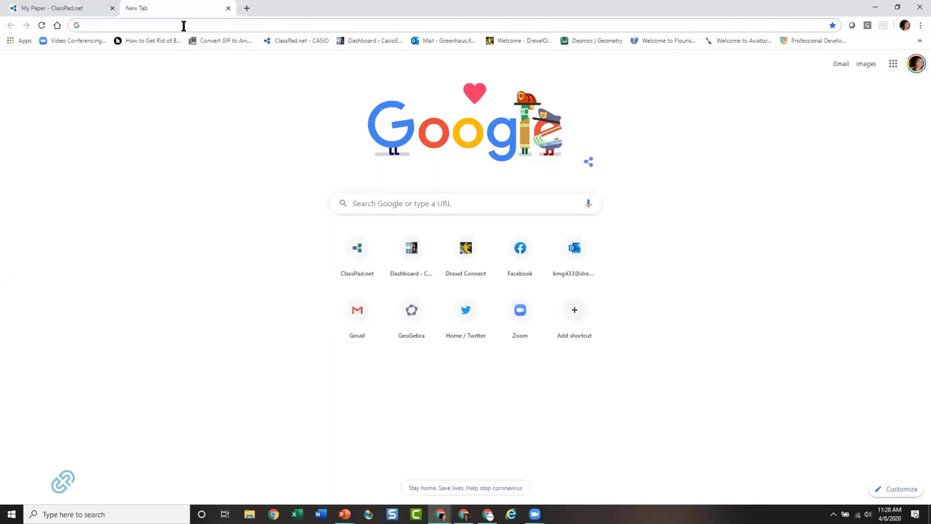
key(ctrl+v)
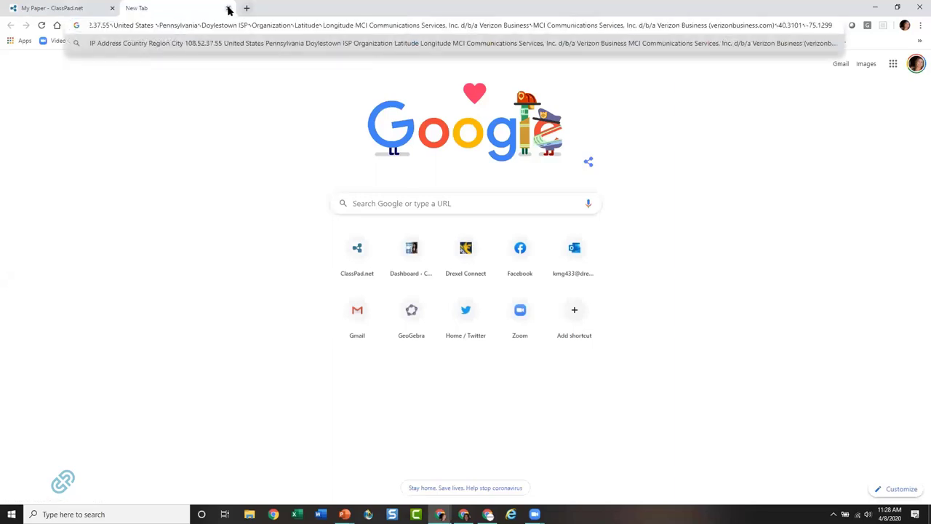
click(229, 8)
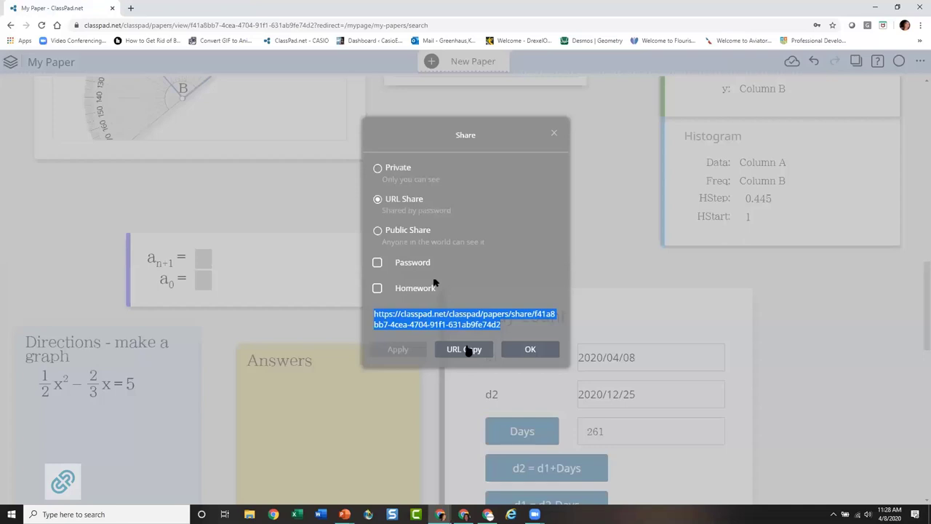
click(468, 349)
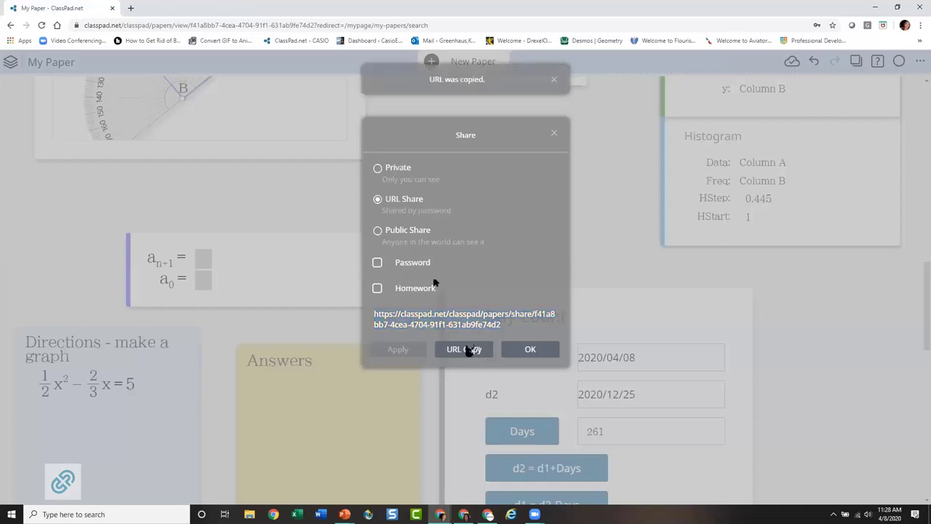
click(131, 8)
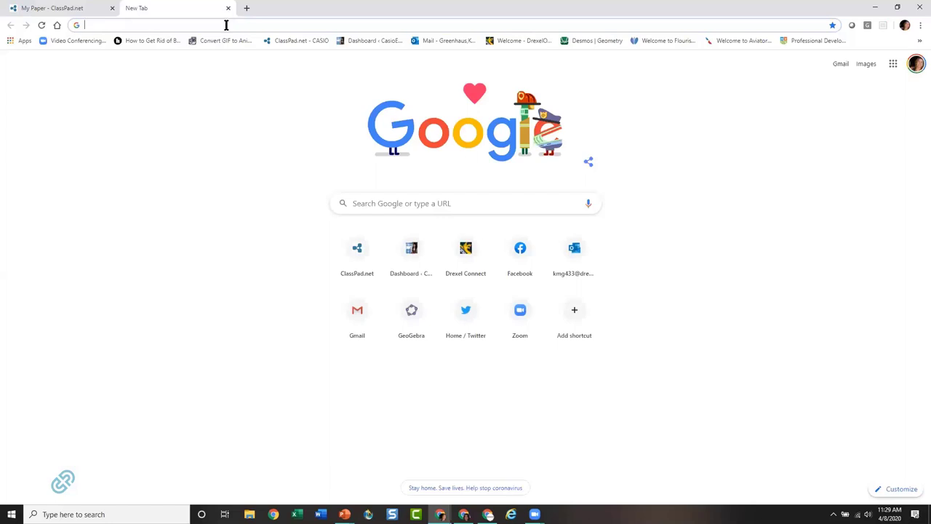
- Load the pasted My Paper share link in the new tab, then open a third tab
key(ctrl+v)
key(Return)
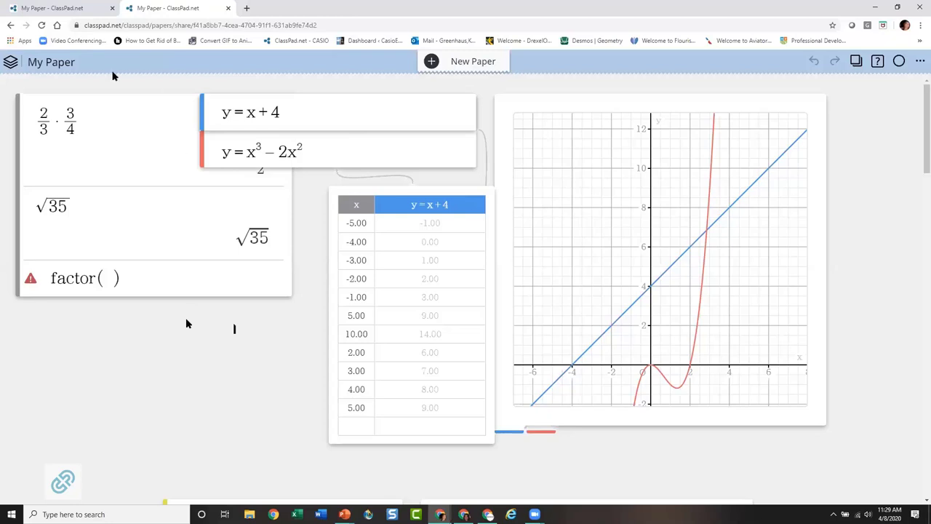
click(247, 8)
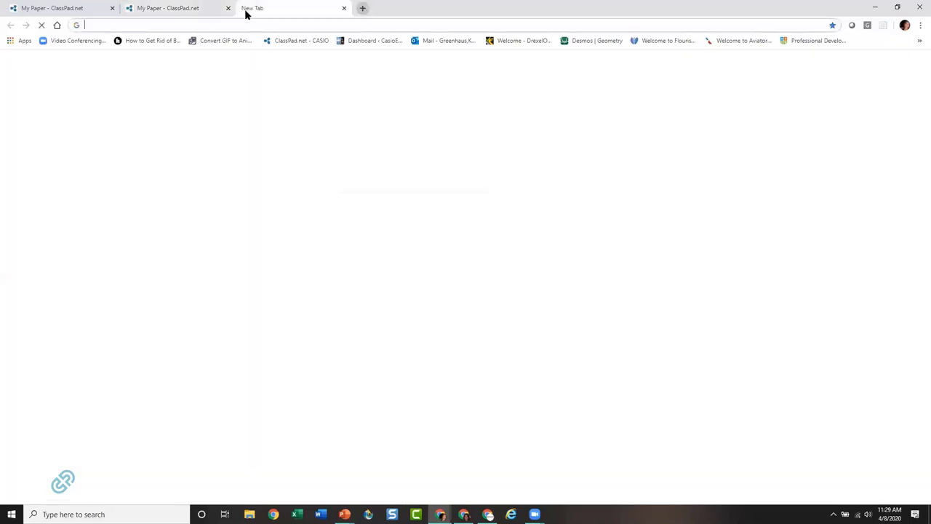
- Go to classpad.net and view the Training Menu with the Getting Started workshop
text(classpad.net/us)
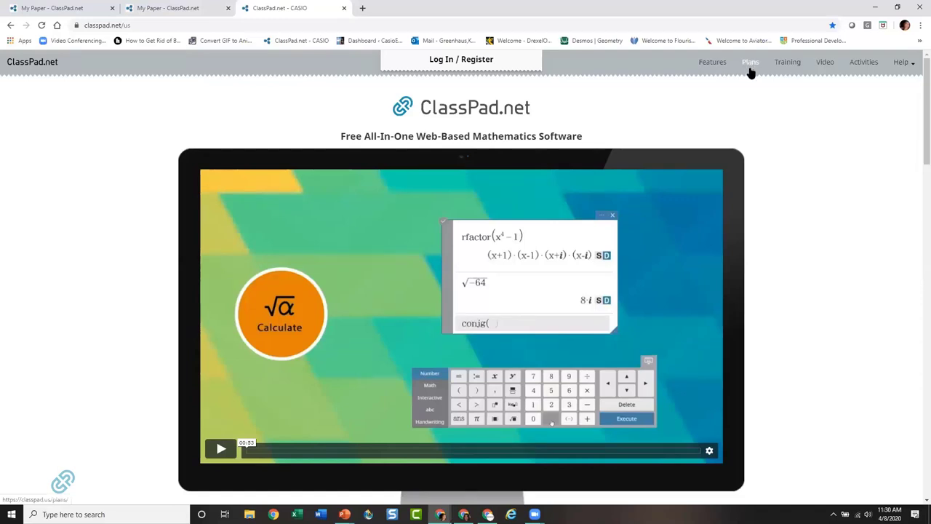
click(787, 66)
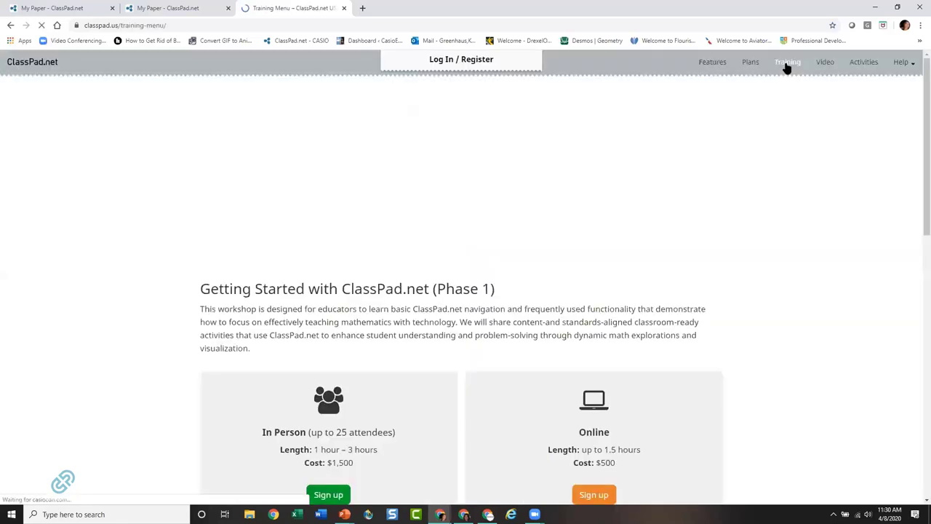
scroll(747, 187, down, 3)
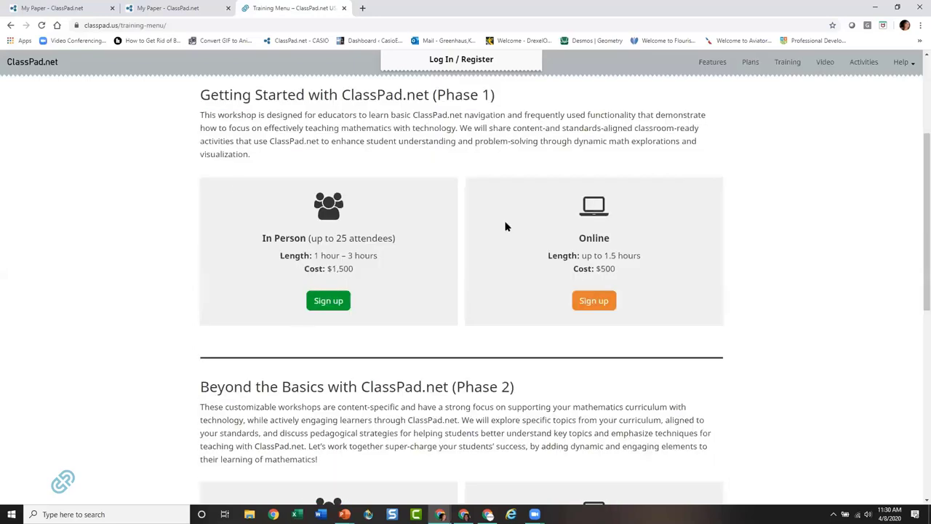
scroll(840, 207, up, 3)
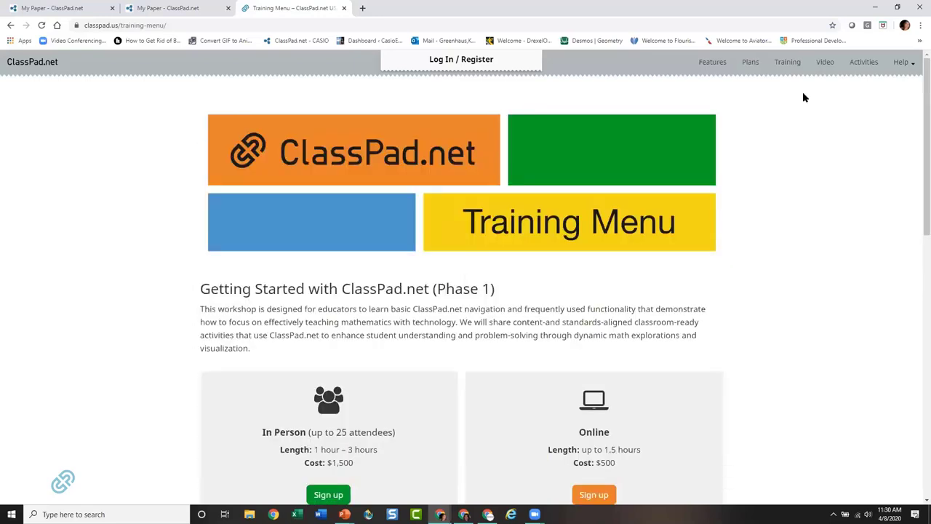
- Open Video Tutorials and browse the Basic, Calculate, Graph, Geometry and Data topic tiles
click(828, 64)
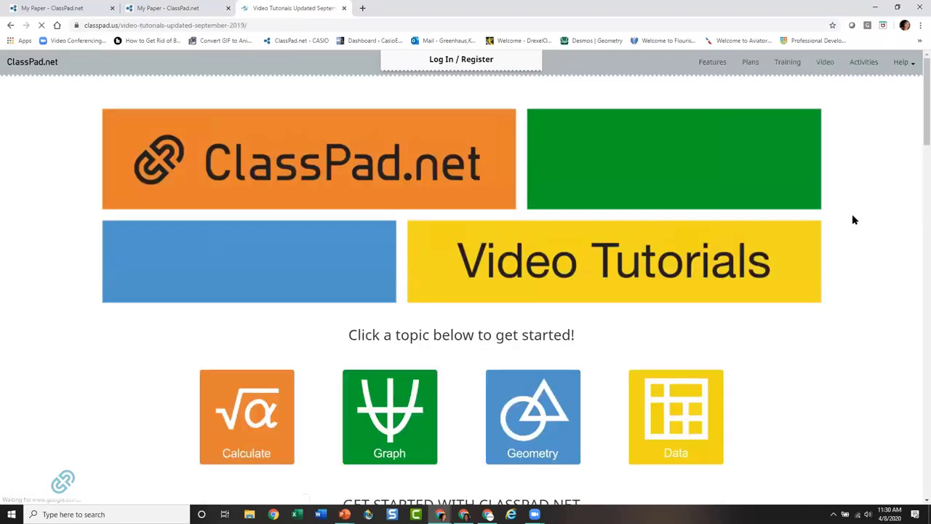
scroll(852, 218, down, 3)
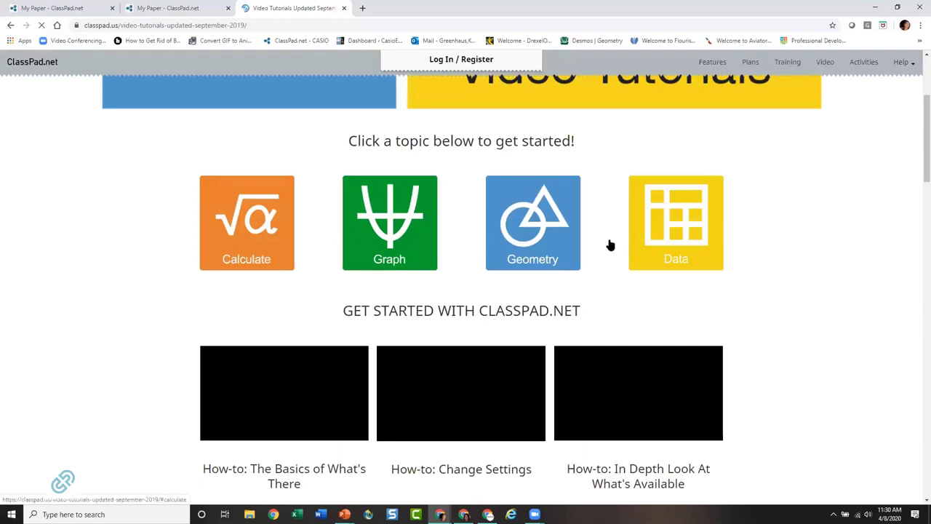
scroll(823, 275, down, 3)
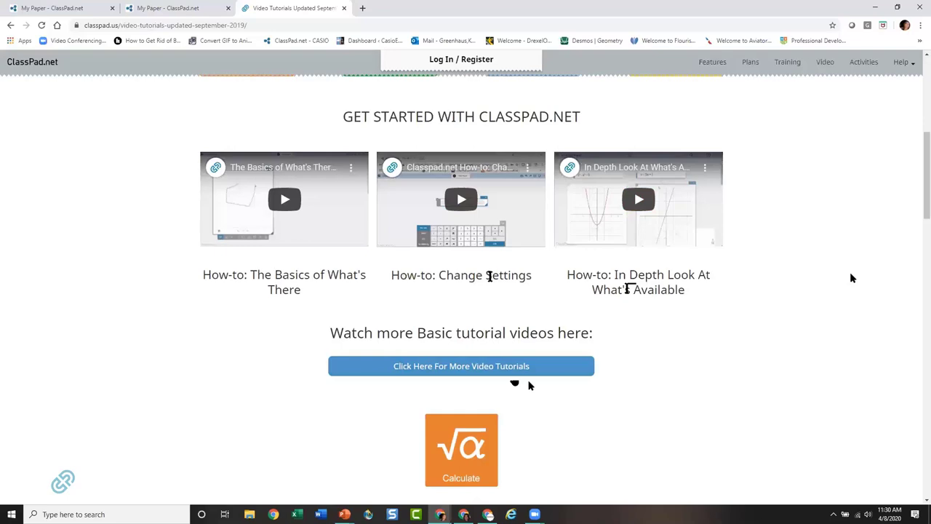
scroll(853, 278, down, 5)
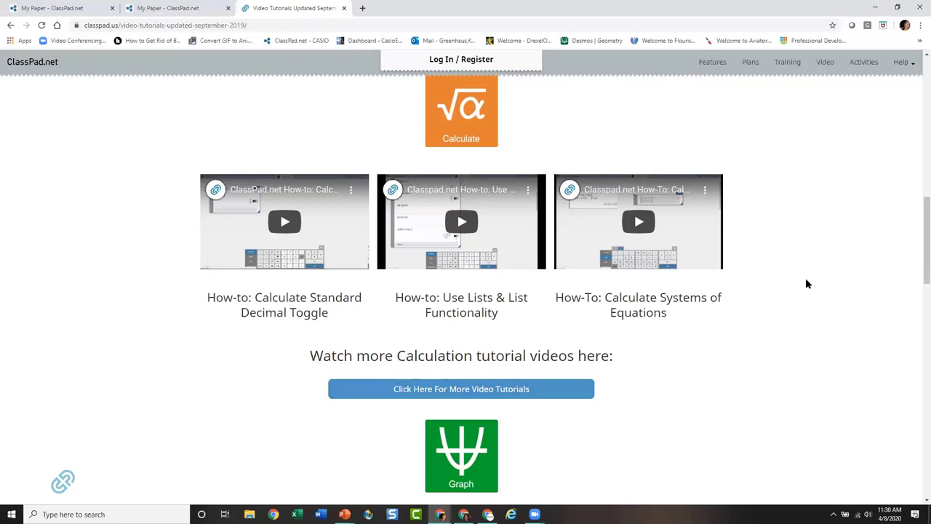
scroll(808, 280, up, 10)
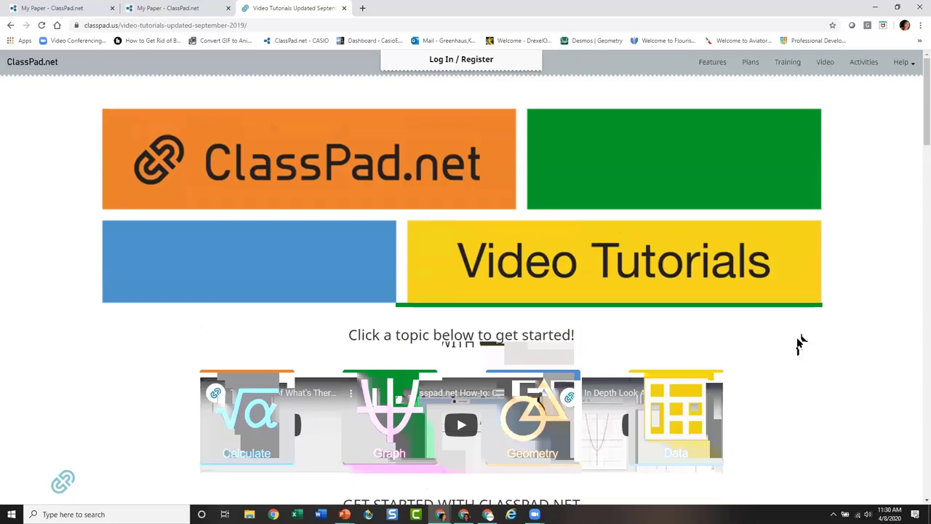
- Open Activities, scroll to GRAPH, and expand Algebra Activities to list Factoring Polynomials and others
click(865, 62)
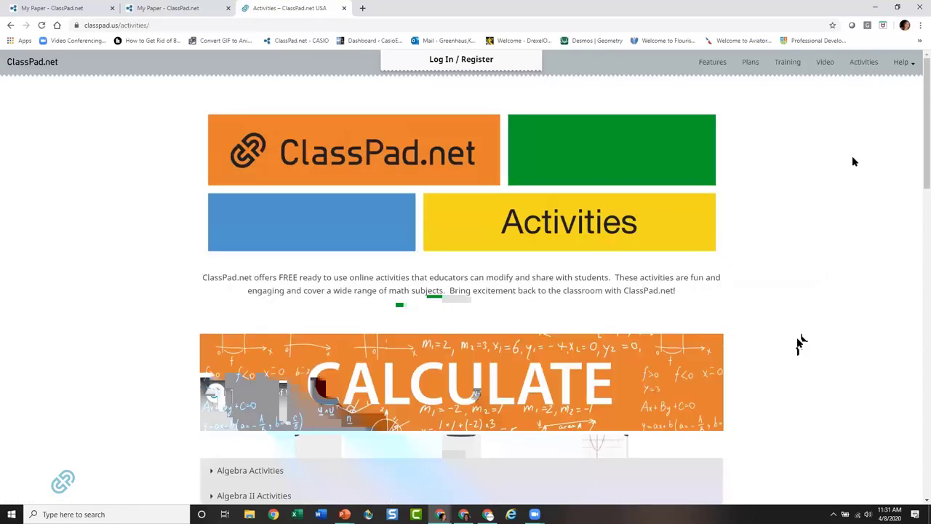
scroll(852, 160, down, 2)
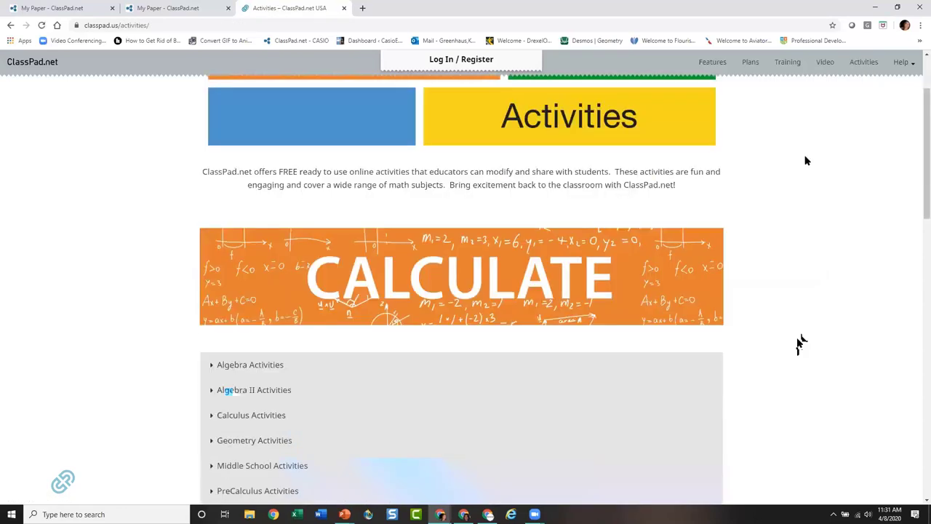
scroll(625, 302, up, 2)
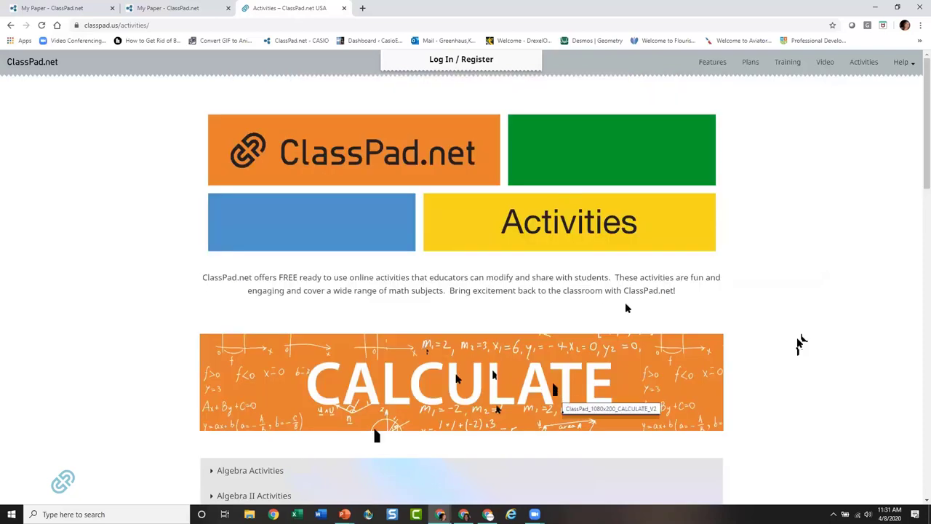
scroll(730, 401, down, 5)
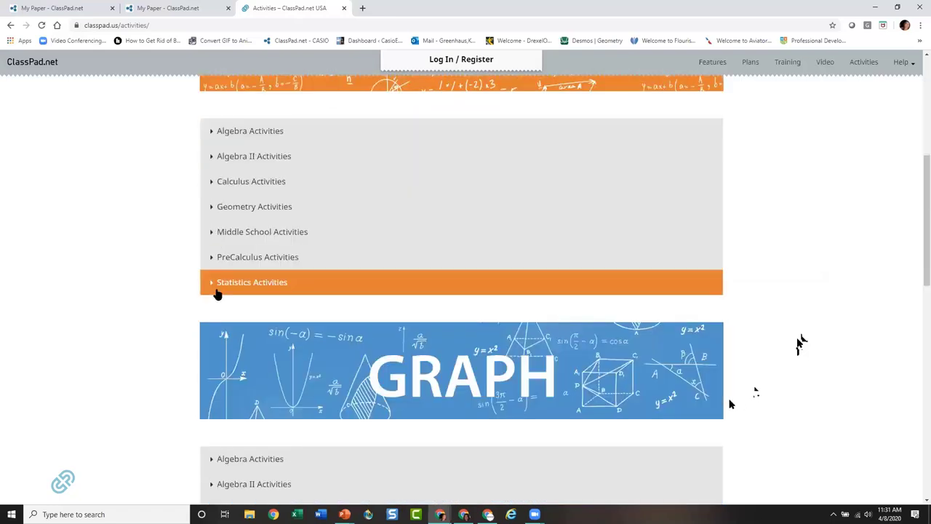
scroll(832, 295, down, 2)
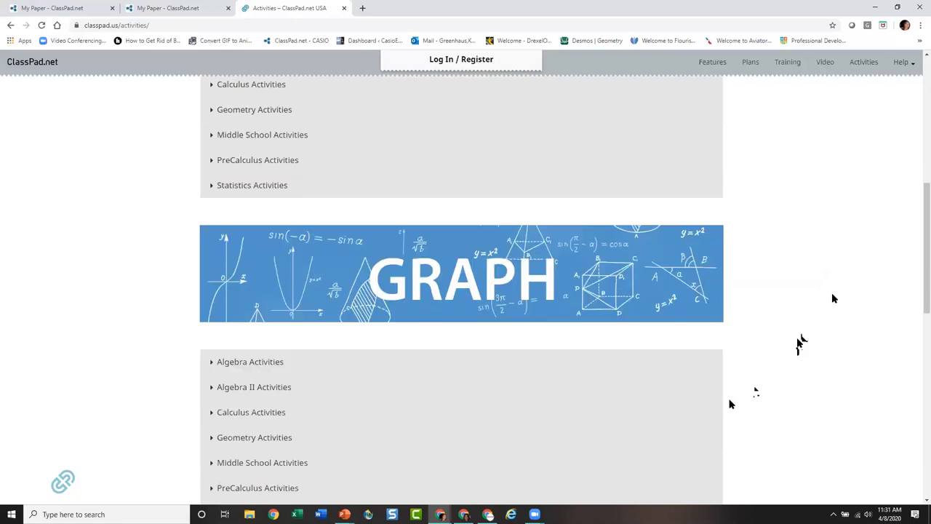
scroll(650, 294, down, 2)
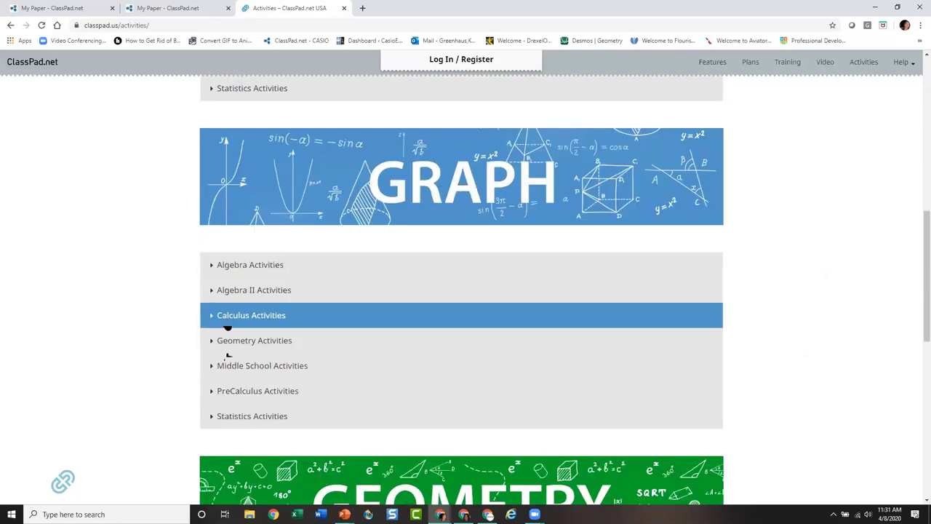
click(240, 268)
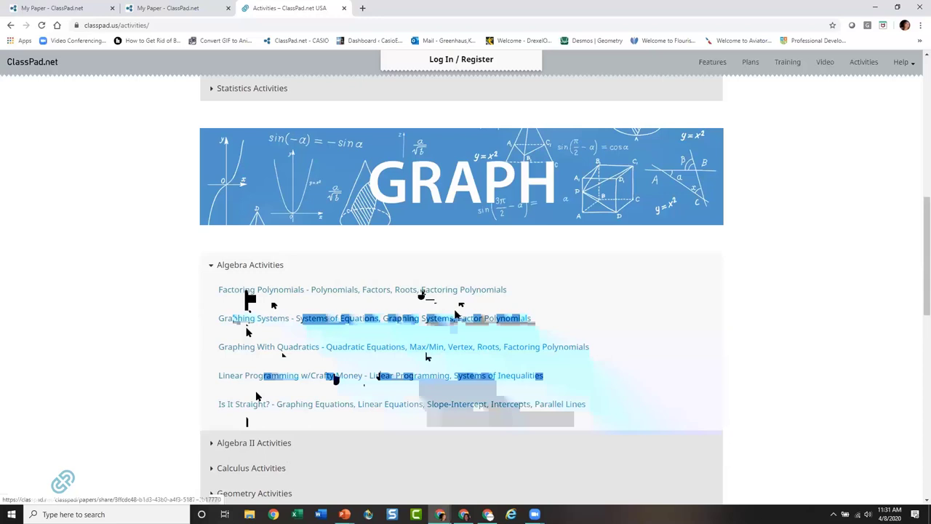
- Open the Factoring Polynomials paper in a new tab and scroll through its questions and answer note
click(422, 291)
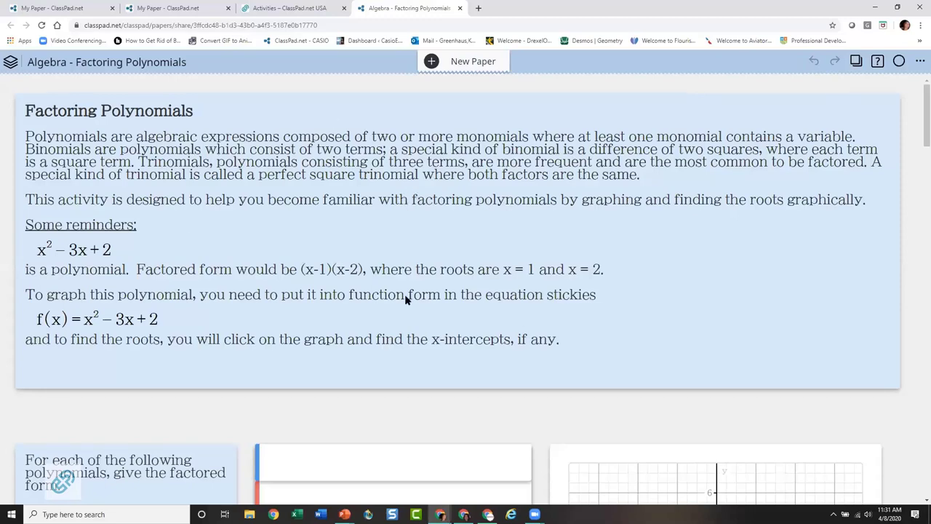
scroll(404, 294, down, 5)
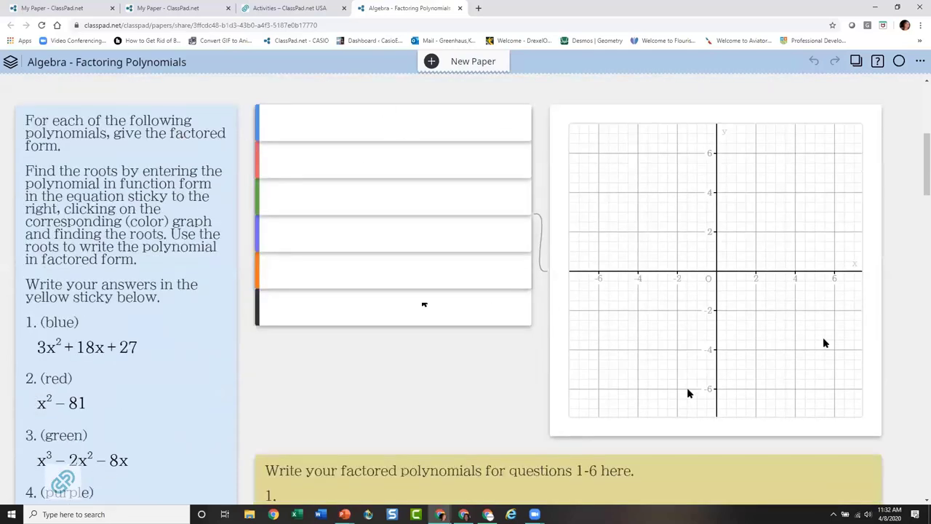
scroll(823, 337, down, 2)
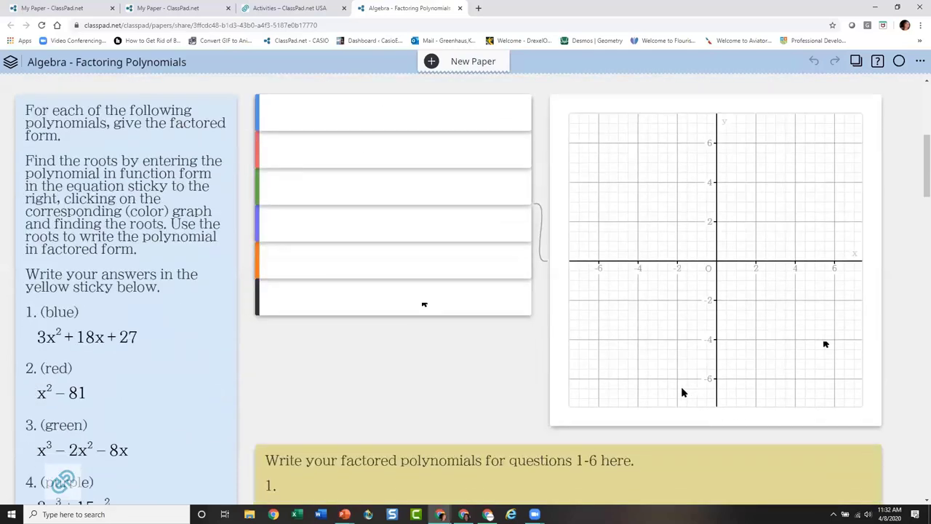
scroll(617, 343, down, 15)
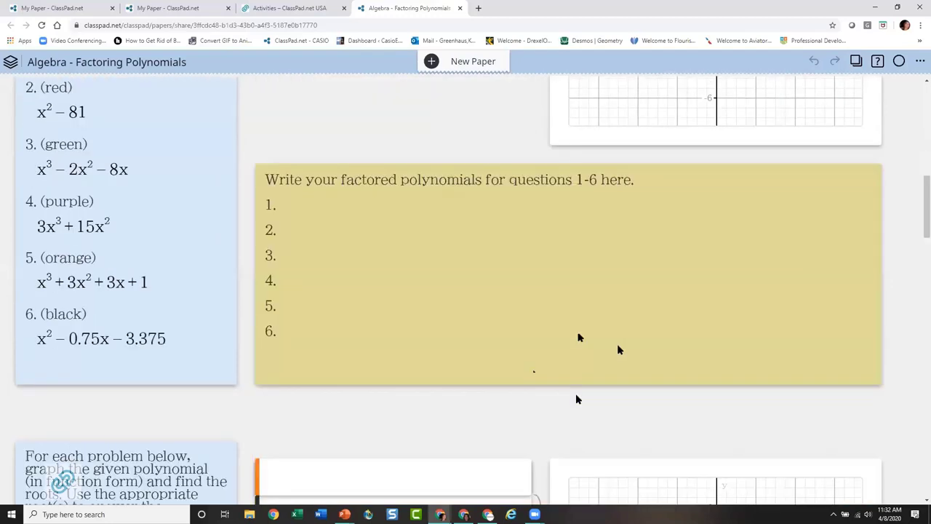
scroll(566, 357, down, 12)
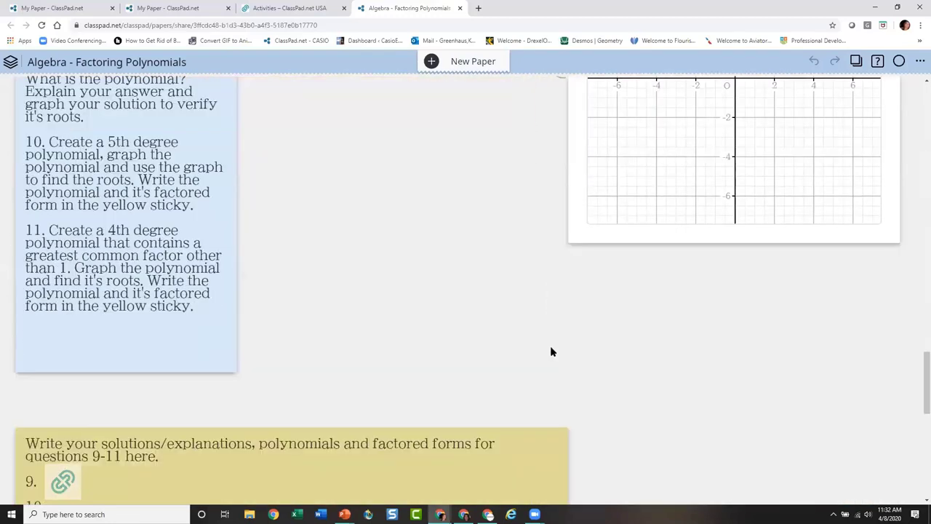
scroll(728, 259, up, 3)
scroll(657, 262, up, 20)
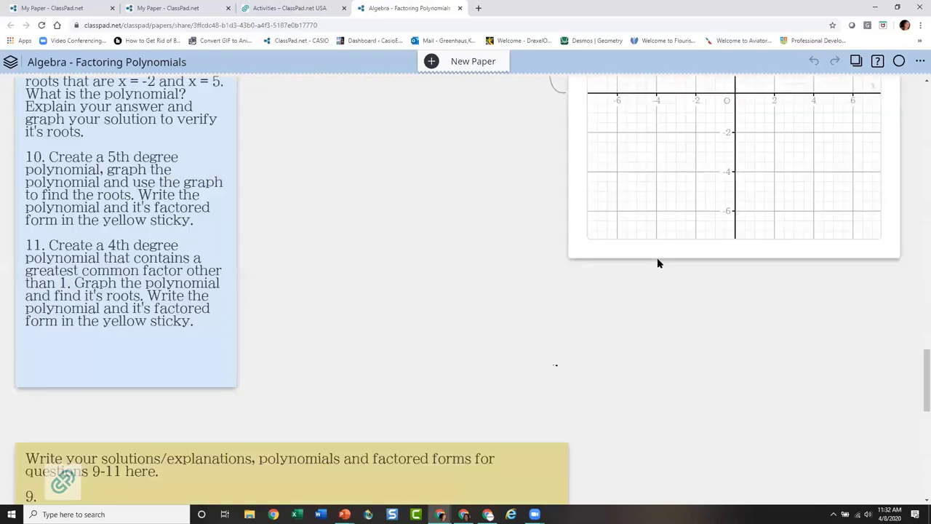
scroll(657, 263, up, 3)
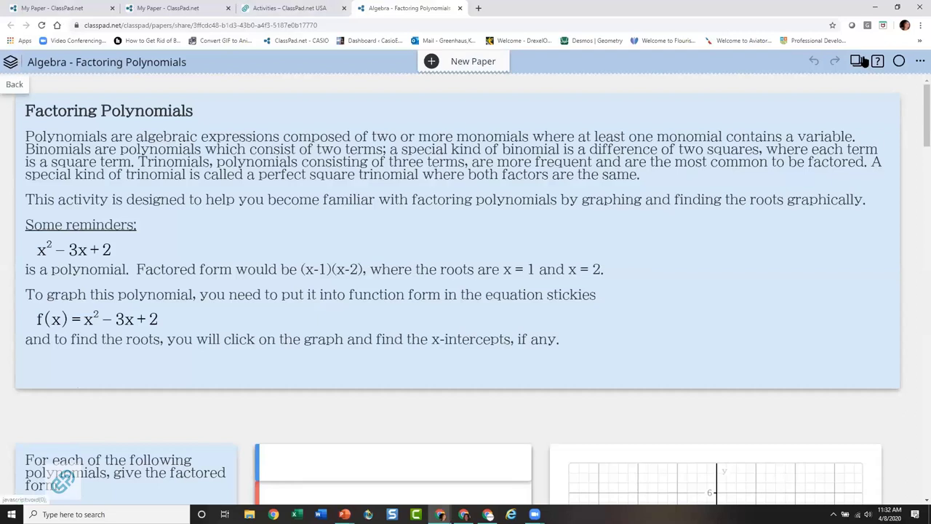
- Close the Share dialog on My Paper, save it to the cloud, and go back to My Papers
click(63, 7)
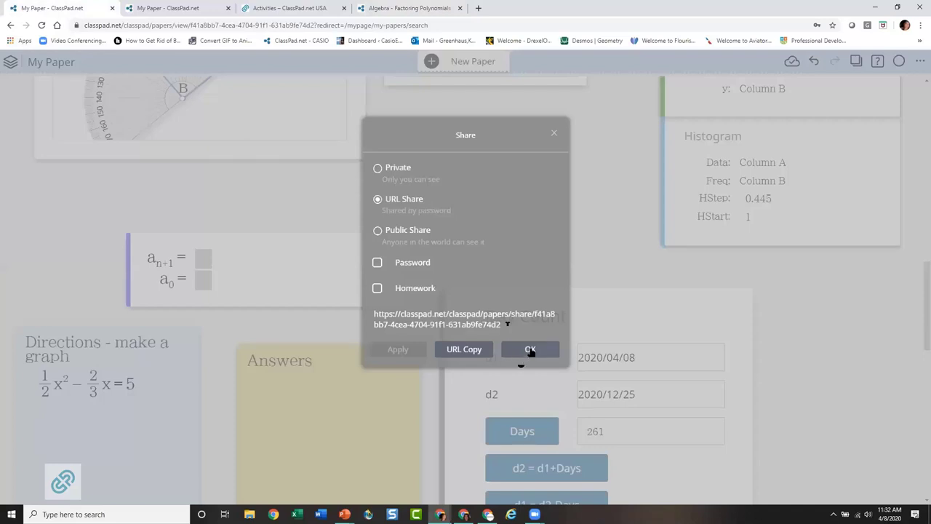
click(531, 349)
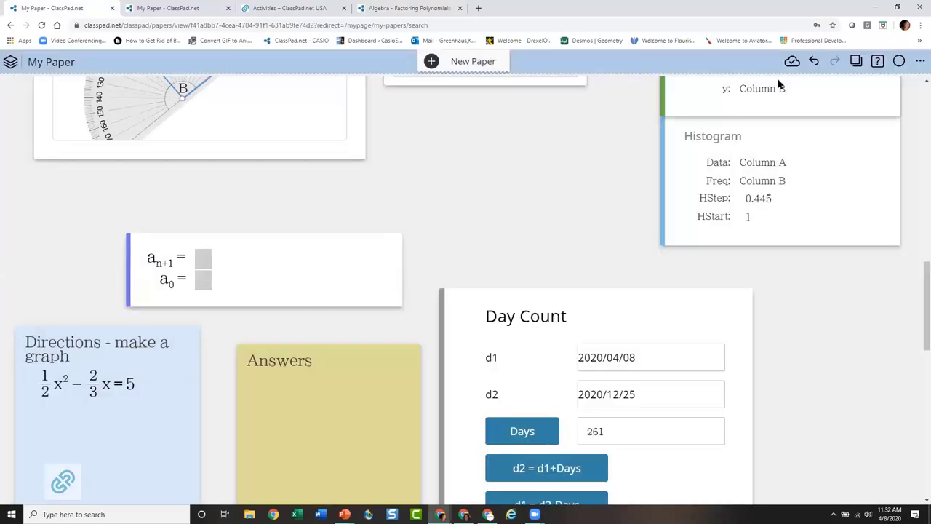
click(792, 62)
click(10, 62)
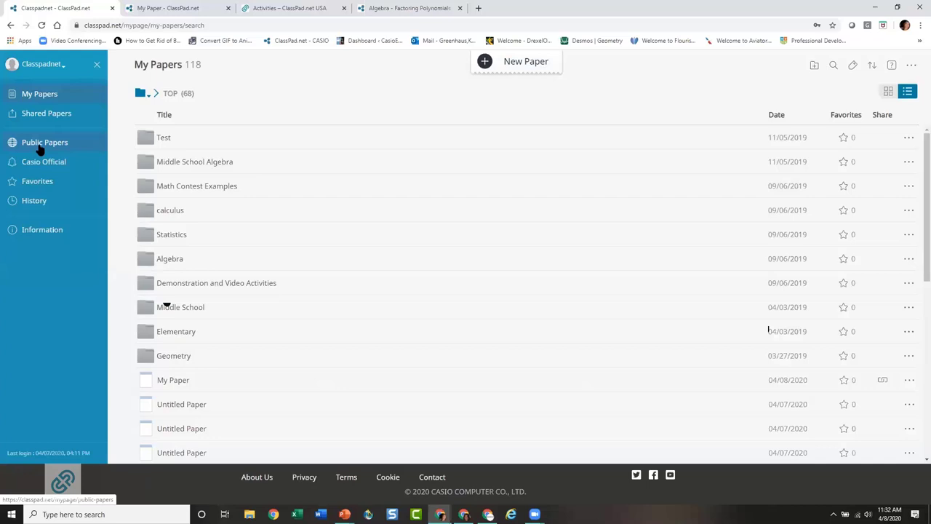
- From Public Papers, search the papers for the keyword 'quadratic'
click(40, 149)
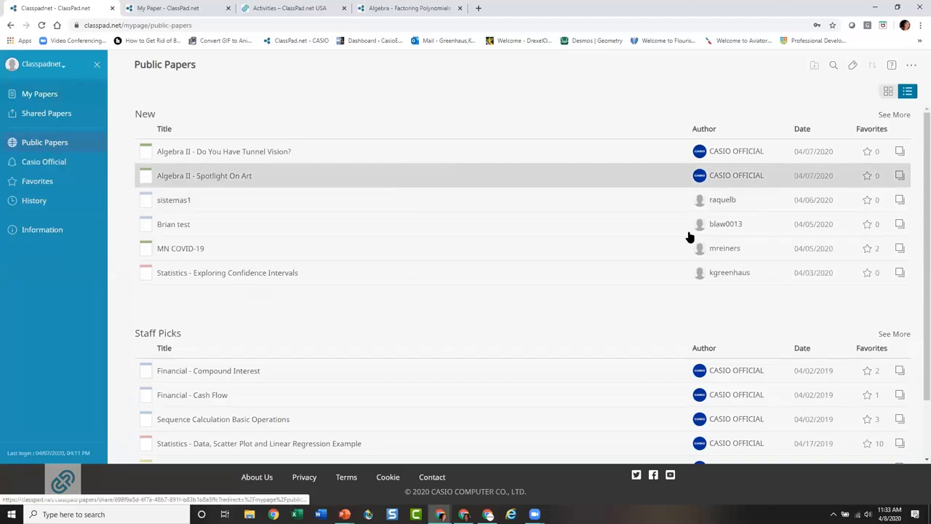
click(834, 67)
click(166, 94)
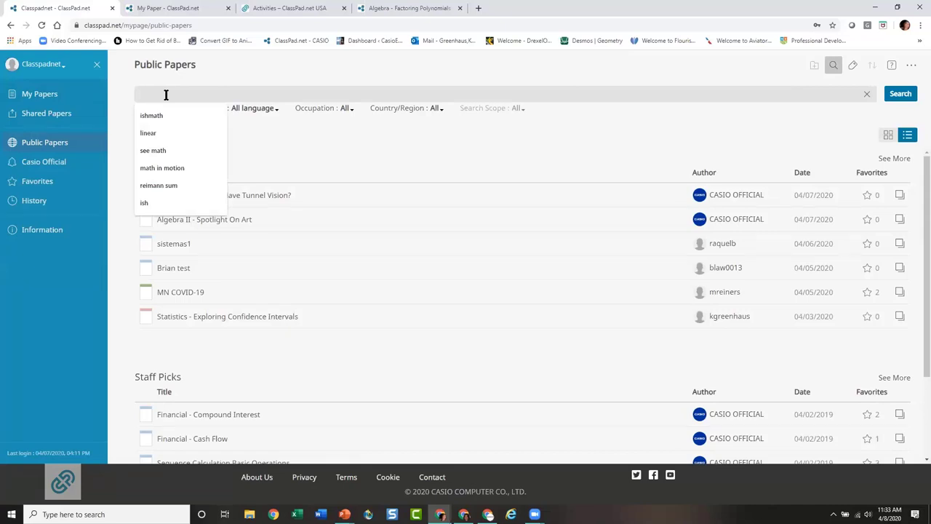
text(quadrat)
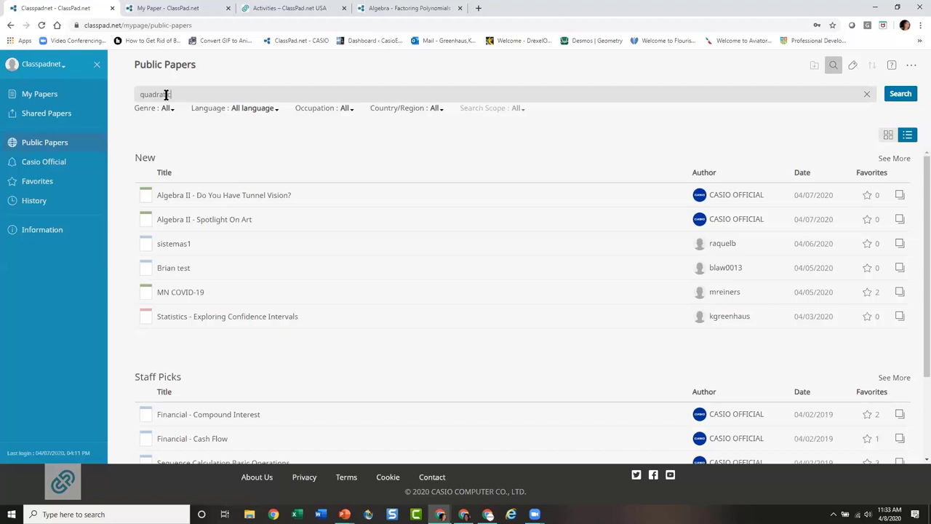
key(Return)
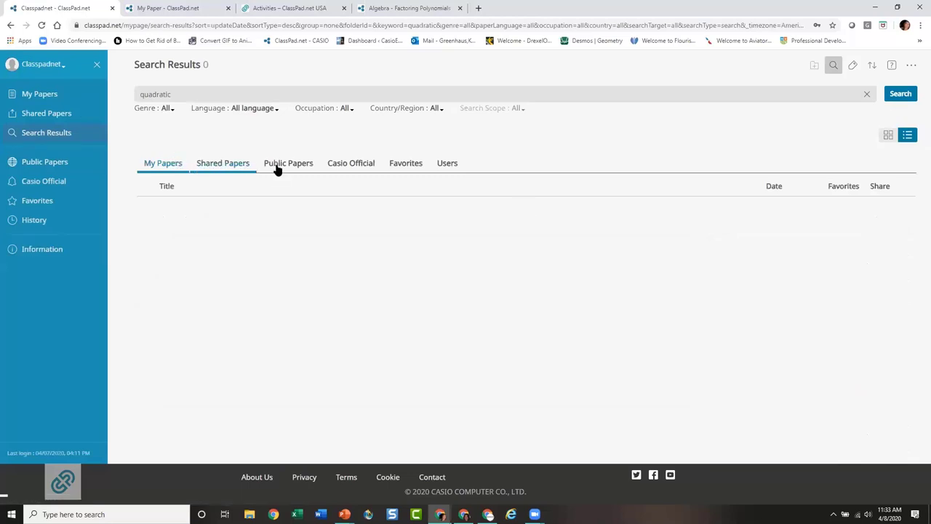
- List the 6 public papers matching 'quadratic', then start a new blank browser tab
click(163, 175)
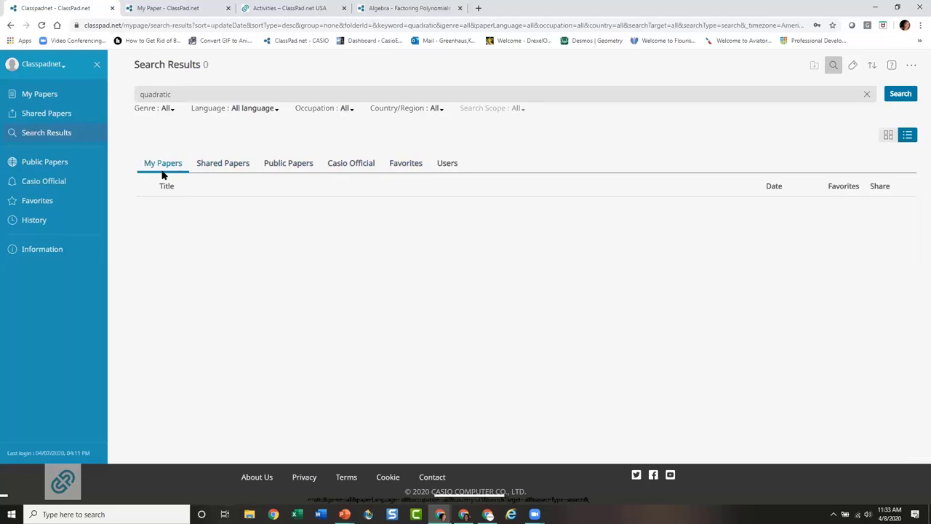
click(289, 168)
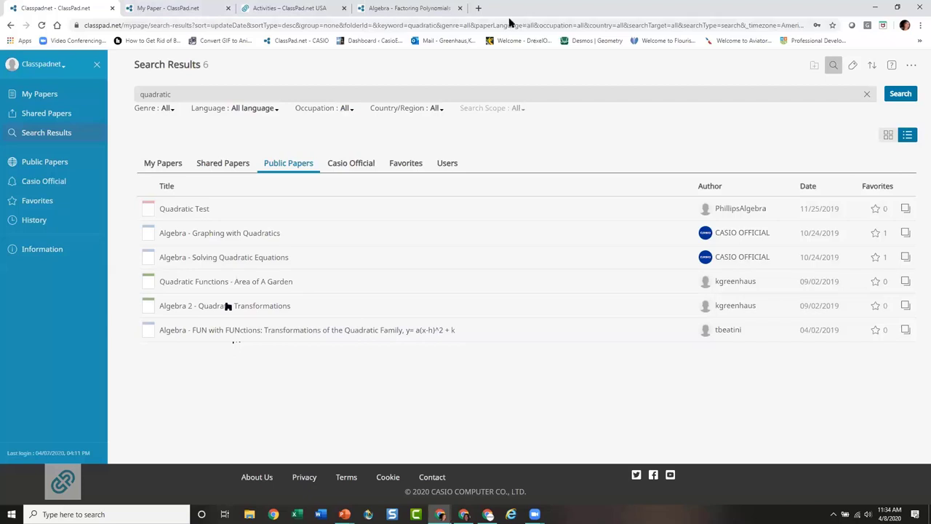
click(478, 8)
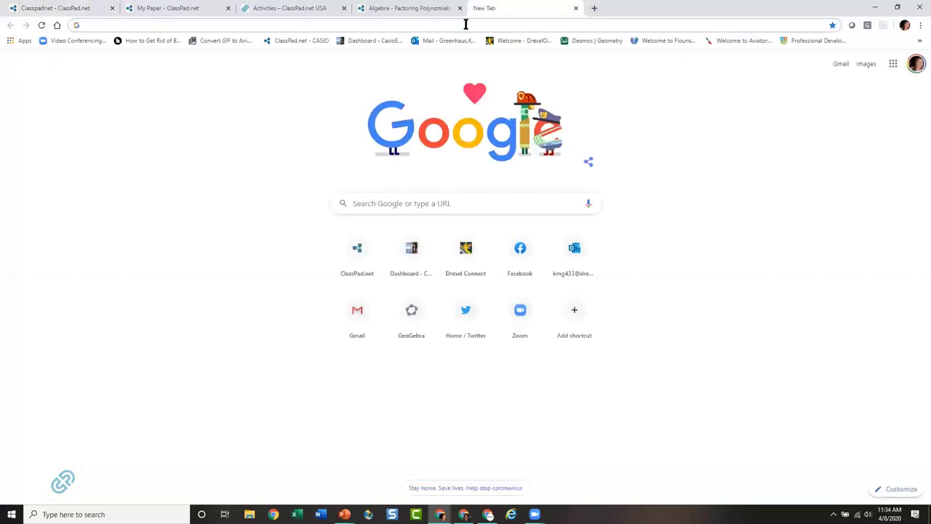
- Load classpad.net/us and look over its Video Tutorials, Key Features and Official Partners sections
text(classpad.net/us)
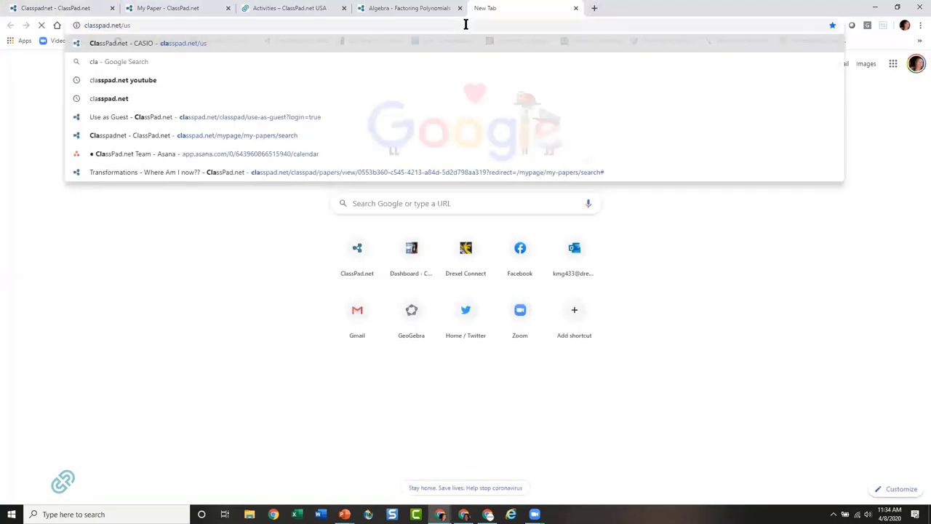
key(Return)
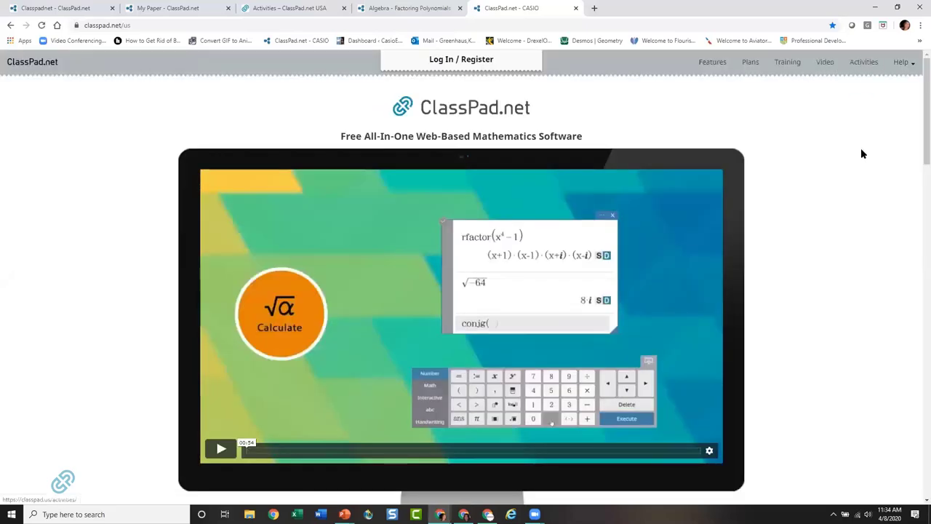
scroll(861, 149, down, 10)
scroll(863, 153, down, 3)
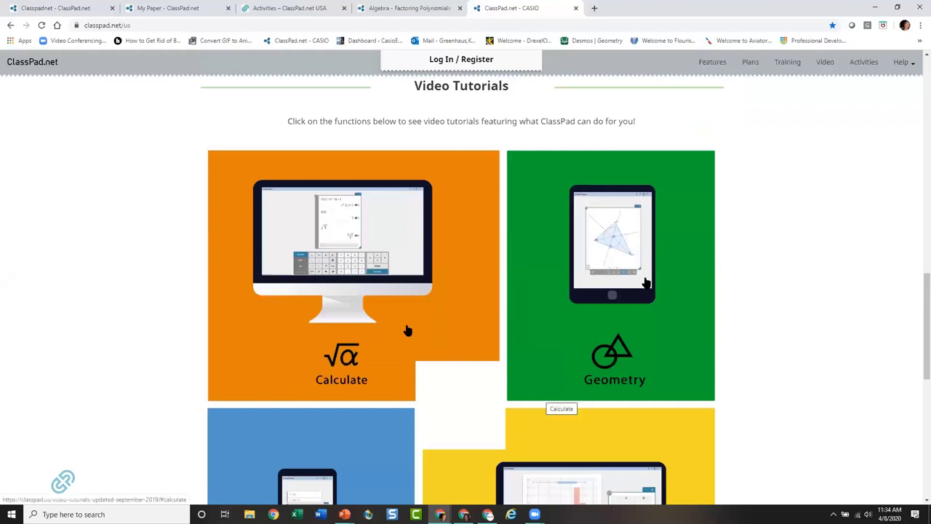
scroll(773, 394, down, 2)
scroll(775, 393, down, 2)
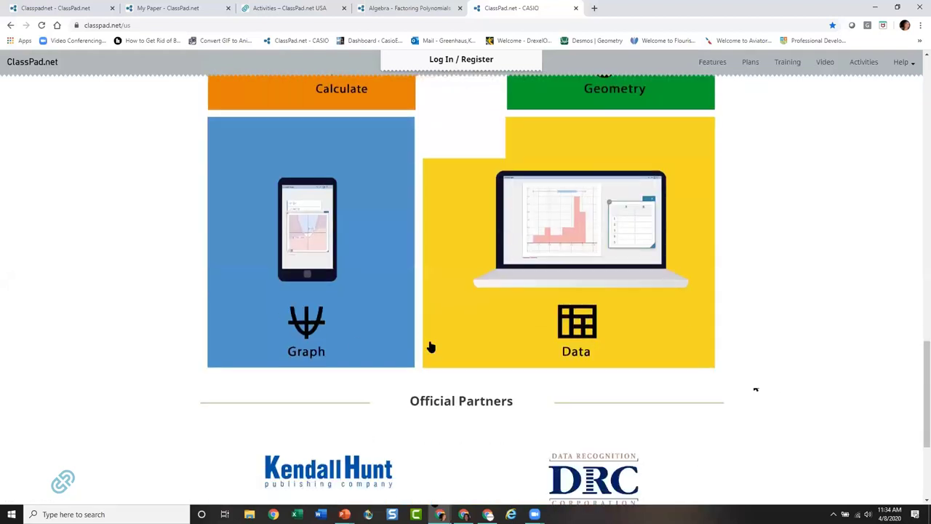
scroll(812, 271, up, 7)
scroll(813, 271, up, 10)
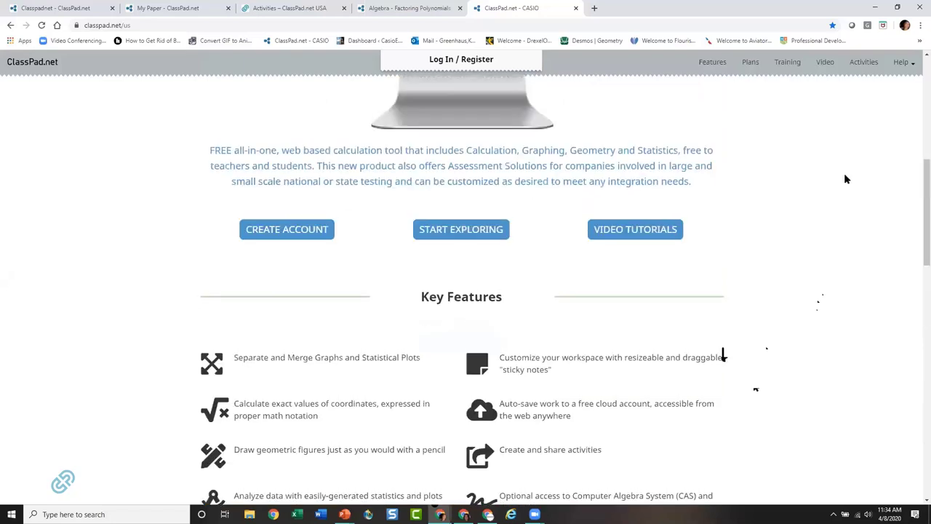